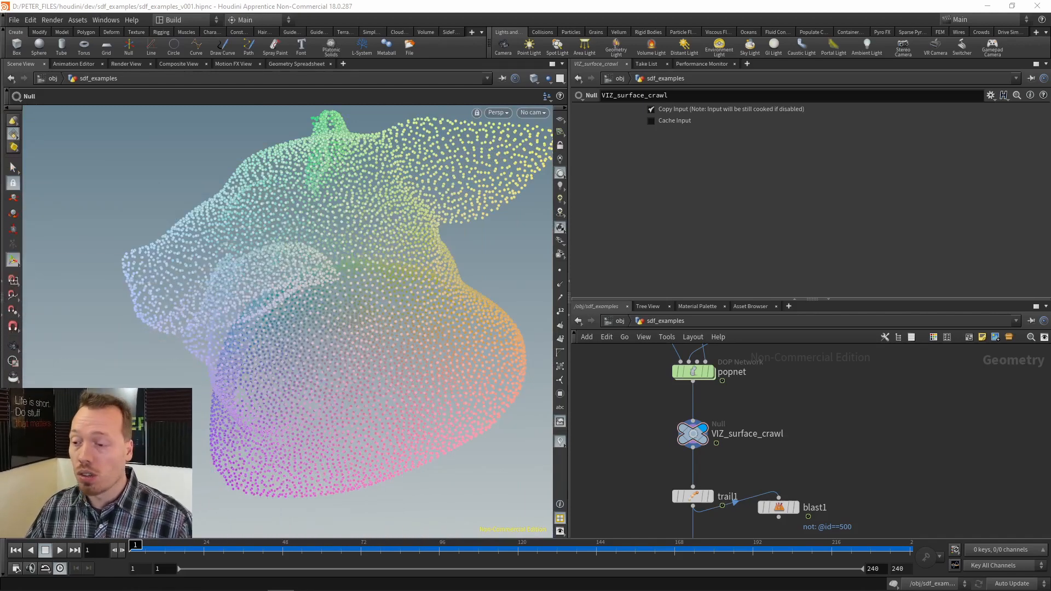
# Play back the particle crawl simulation, stop it, and scrub the timeline to frame 77.
pyautogui.click(64, 551)
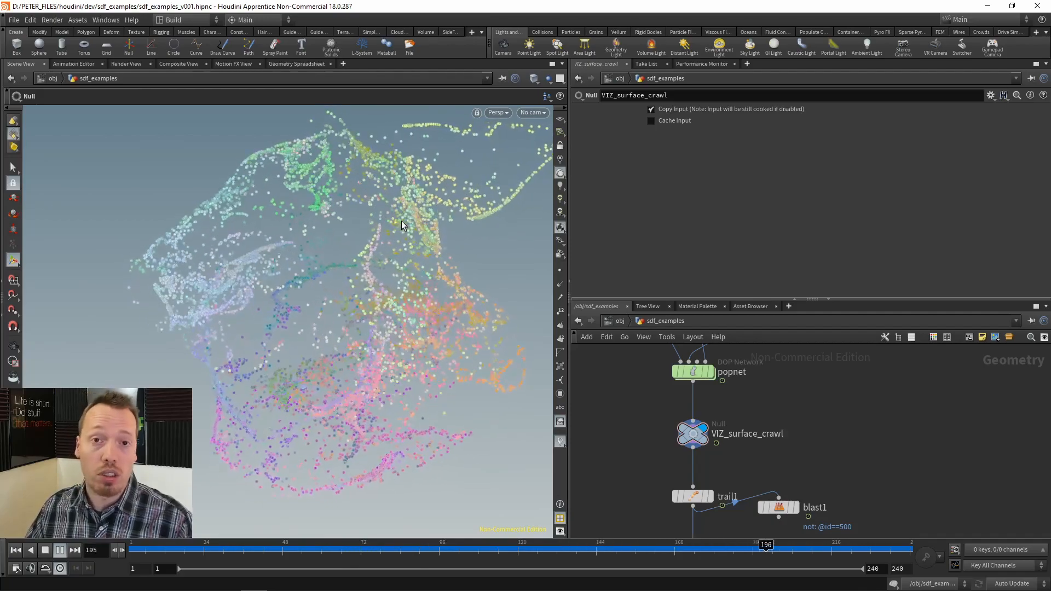
pyautogui.click(46, 550)
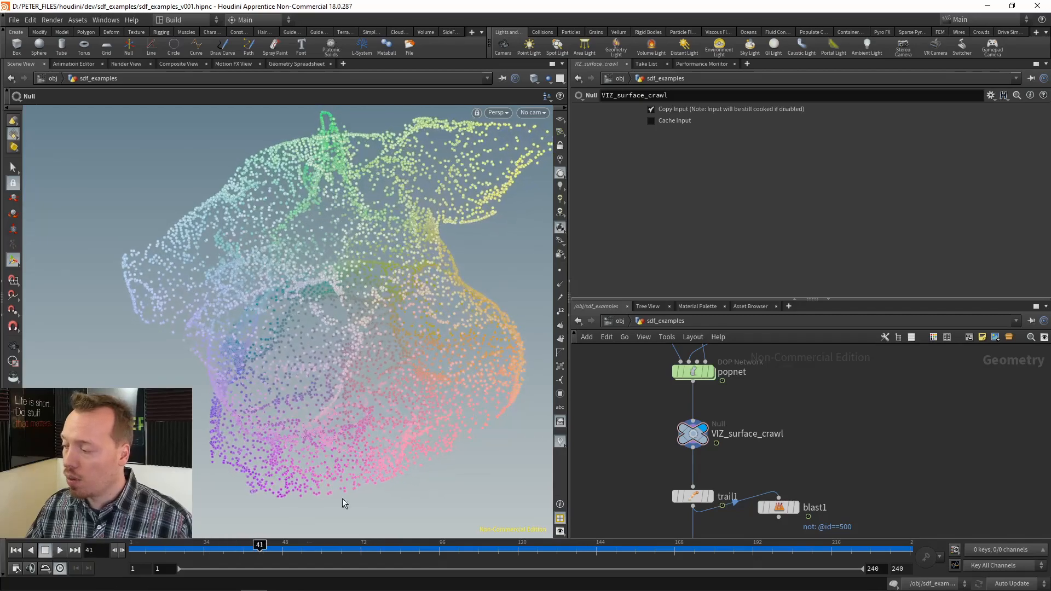
pyautogui.click(295, 547)
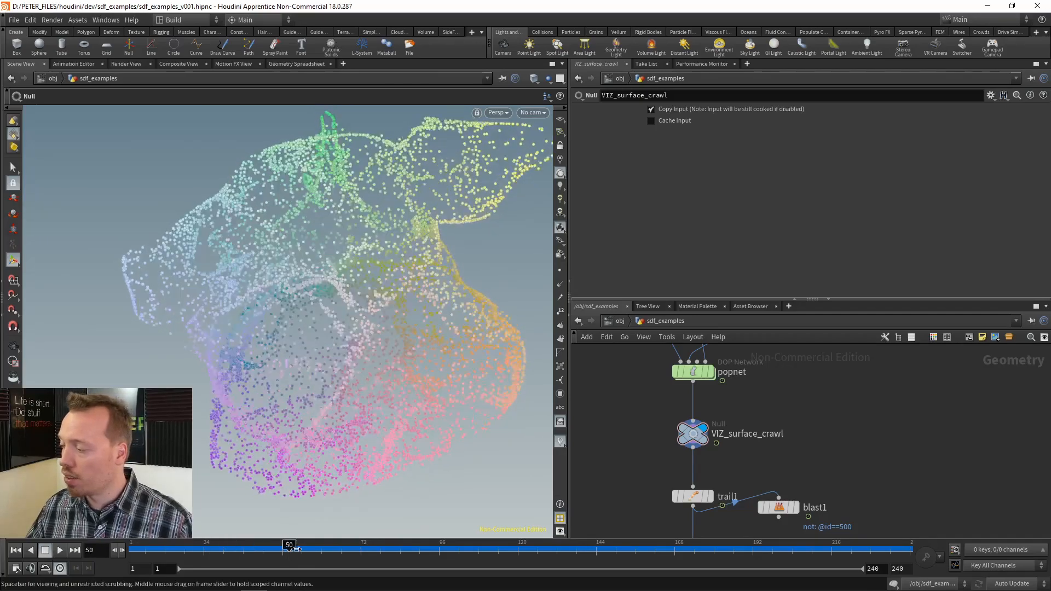
pyautogui.moveTo(296, 548); pyautogui.dragTo(377, 547)
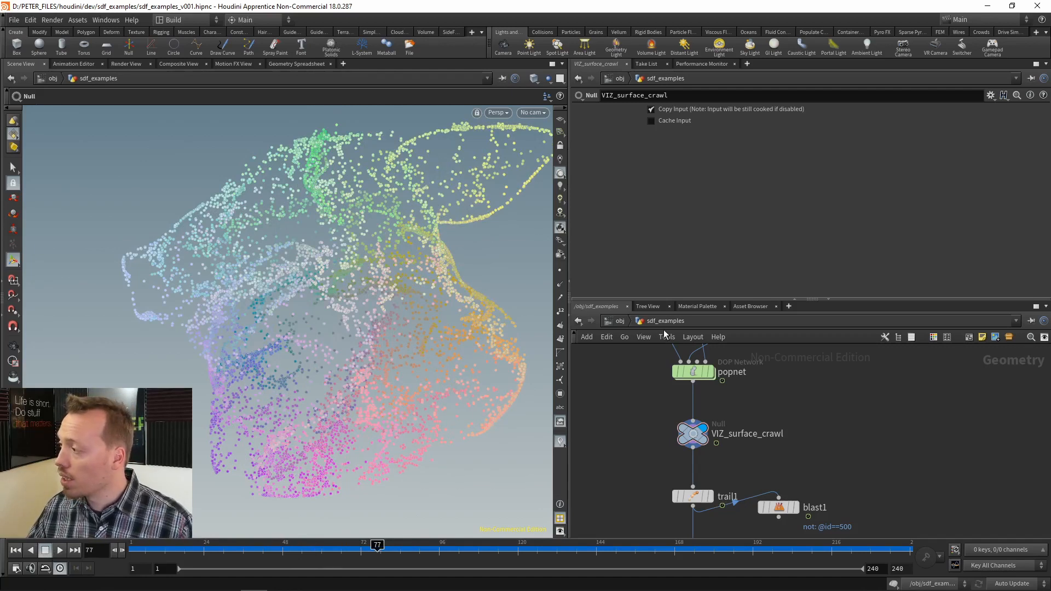
# Save the current desktop layout as a new desktop named techdev2.
pyautogui.click(179, 23)
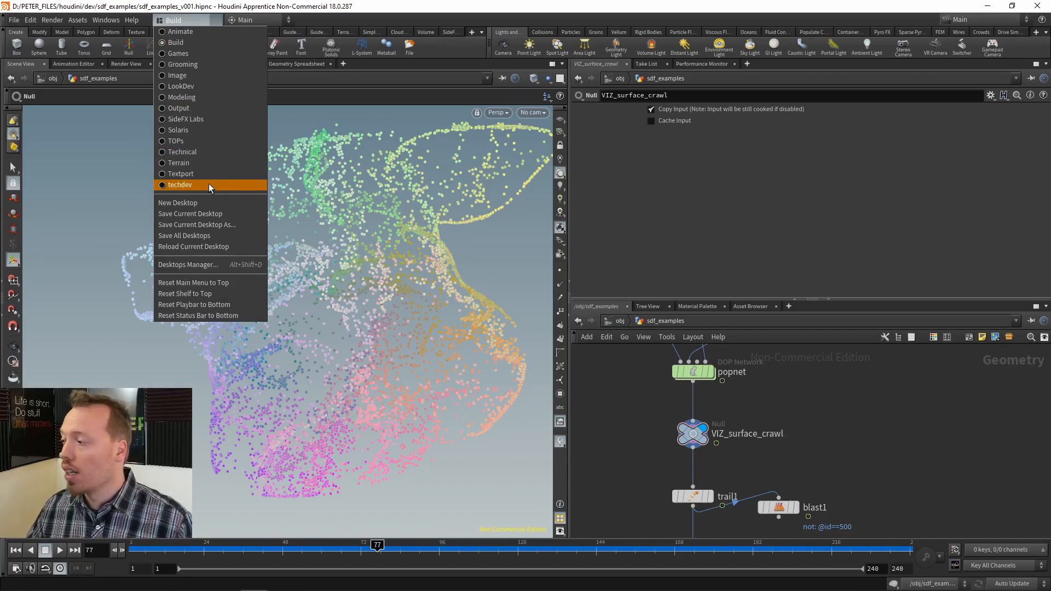
pyautogui.click(205, 224)
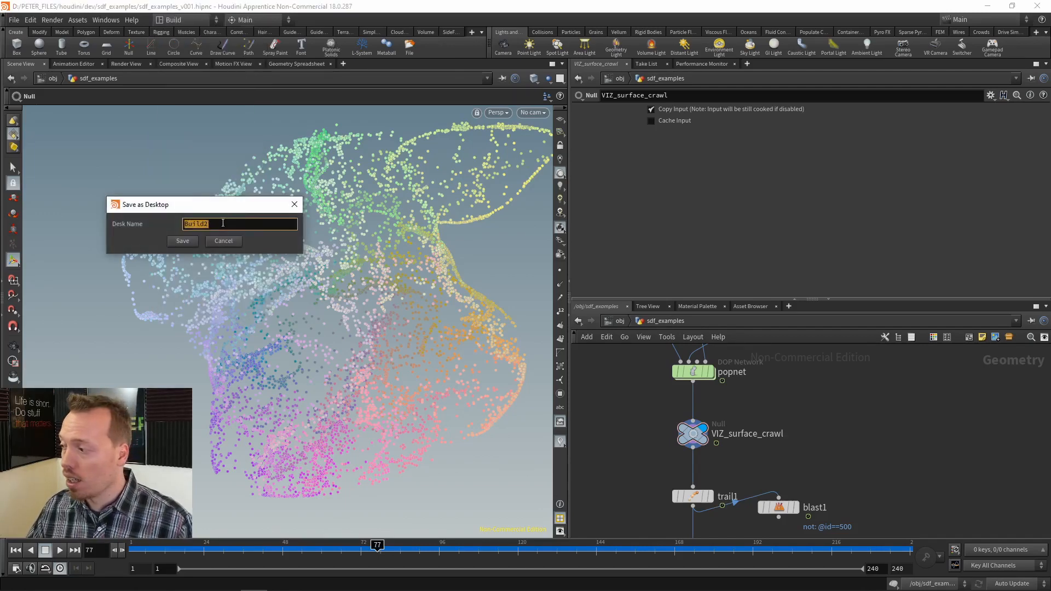
pyautogui.write('techdev2')
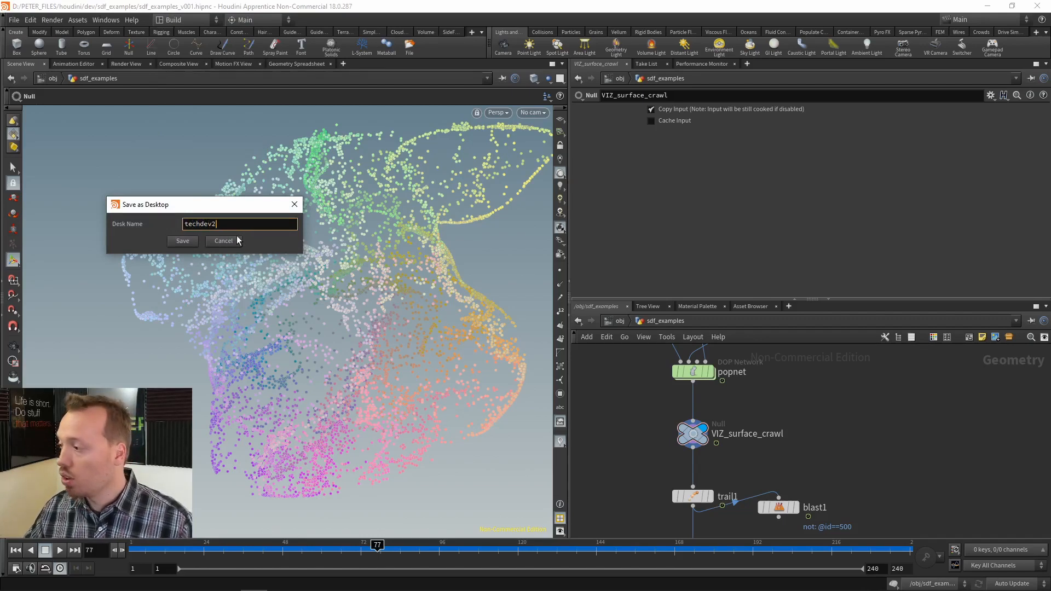
pyautogui.click(181, 241)
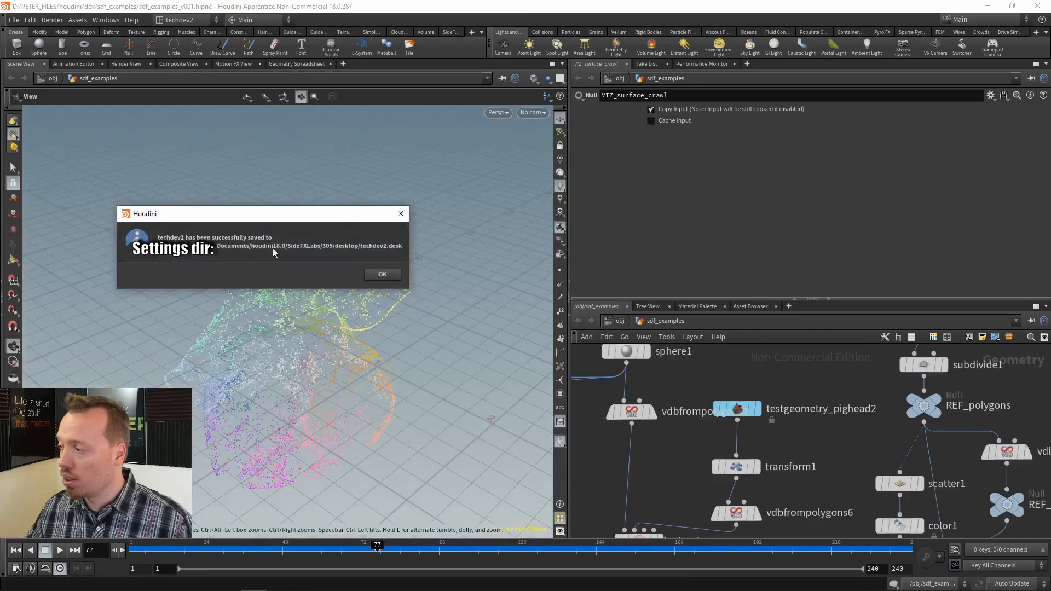
pyautogui.click(381, 275)
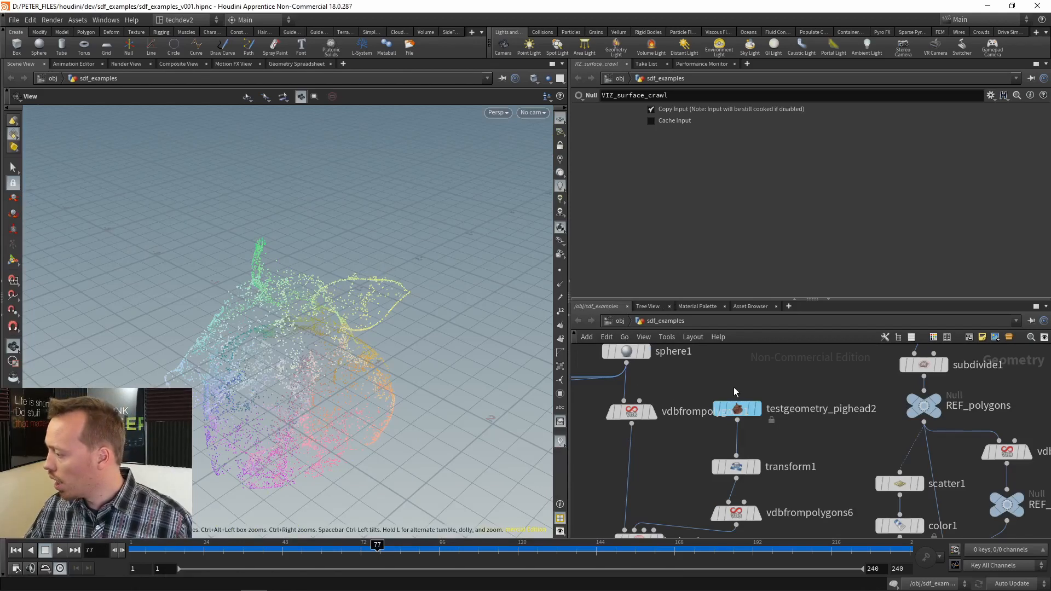
# Split the scene view pane left/right, widen the viewer area, and split the new second pane top/bottom.
pyautogui.click(563, 66)
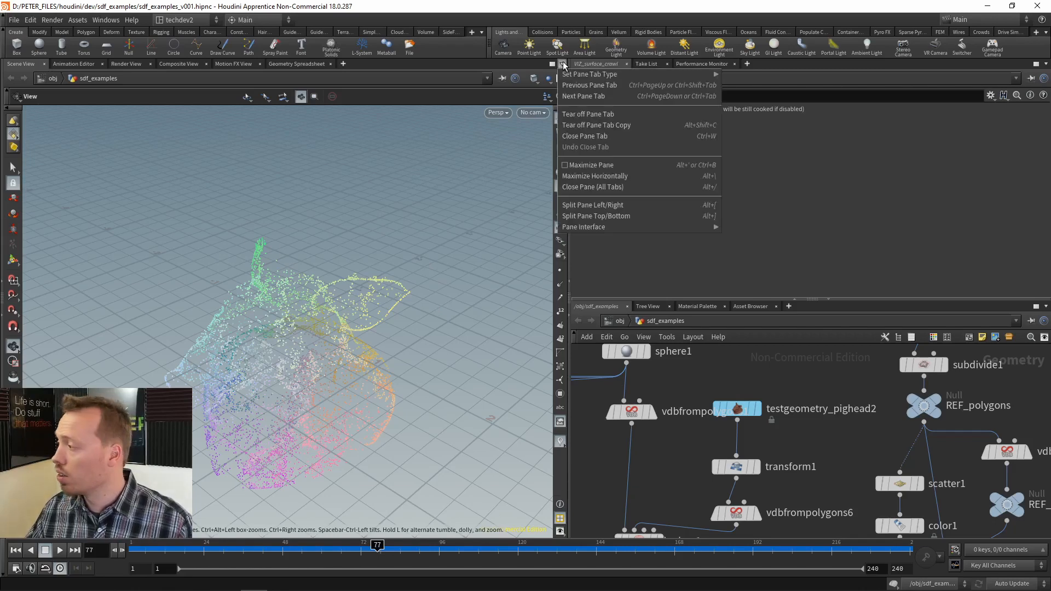
pyautogui.click(613, 205)
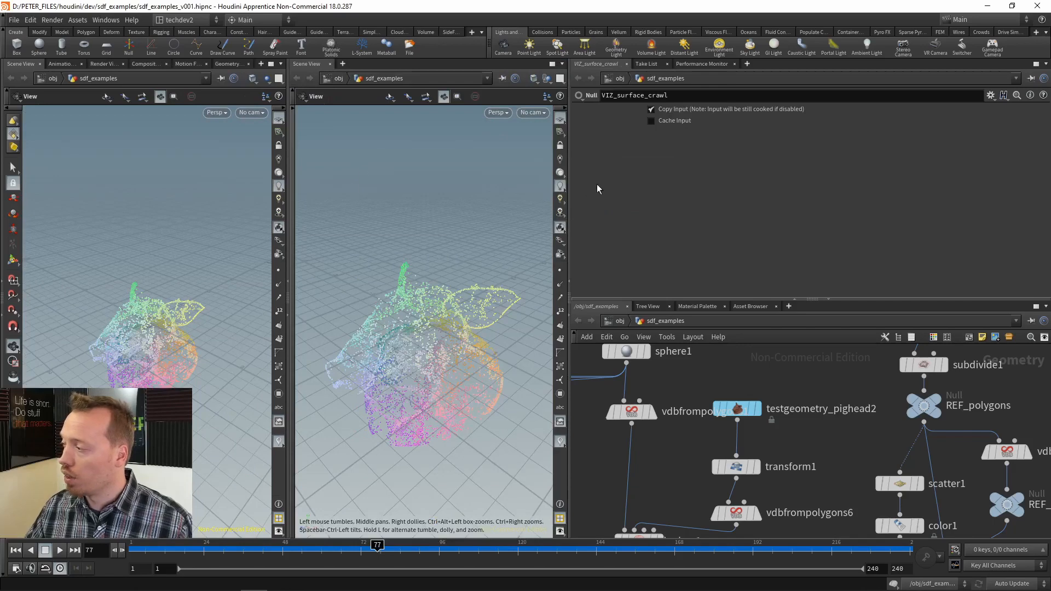
pyautogui.moveTo(567, 77); pyautogui.dragTo(658, 71)
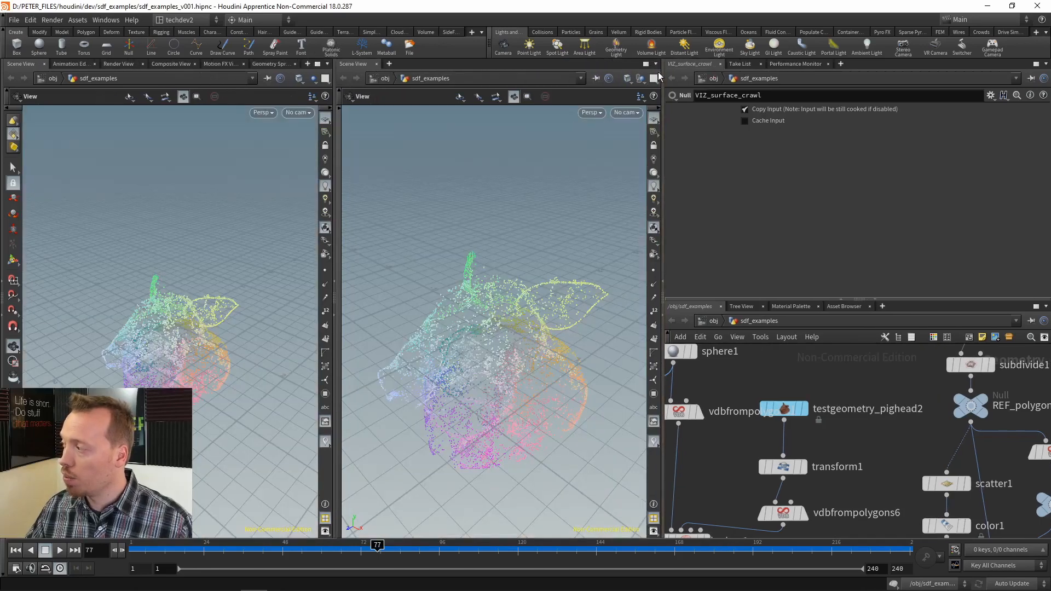
pyautogui.click(655, 64)
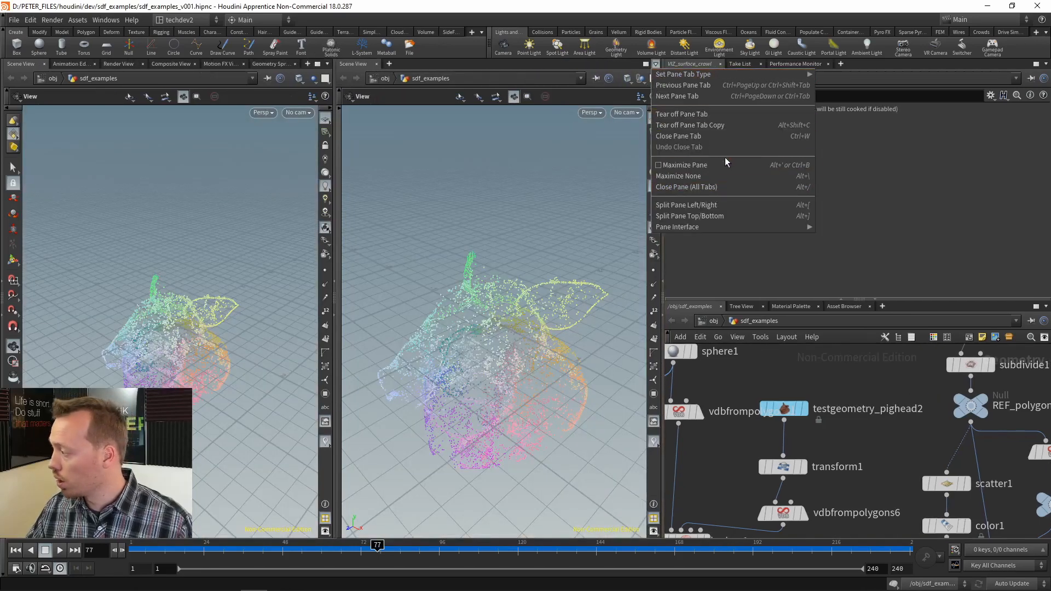
pyautogui.click(696, 216)
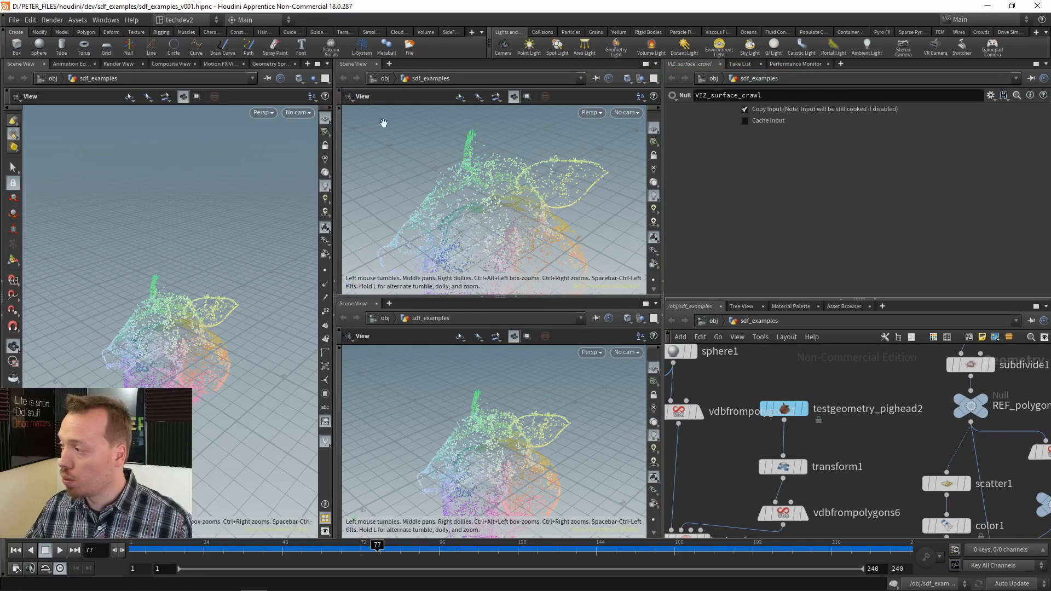
# Change both stacked scene views in the middle column to network views.
pyautogui.click(355, 66)
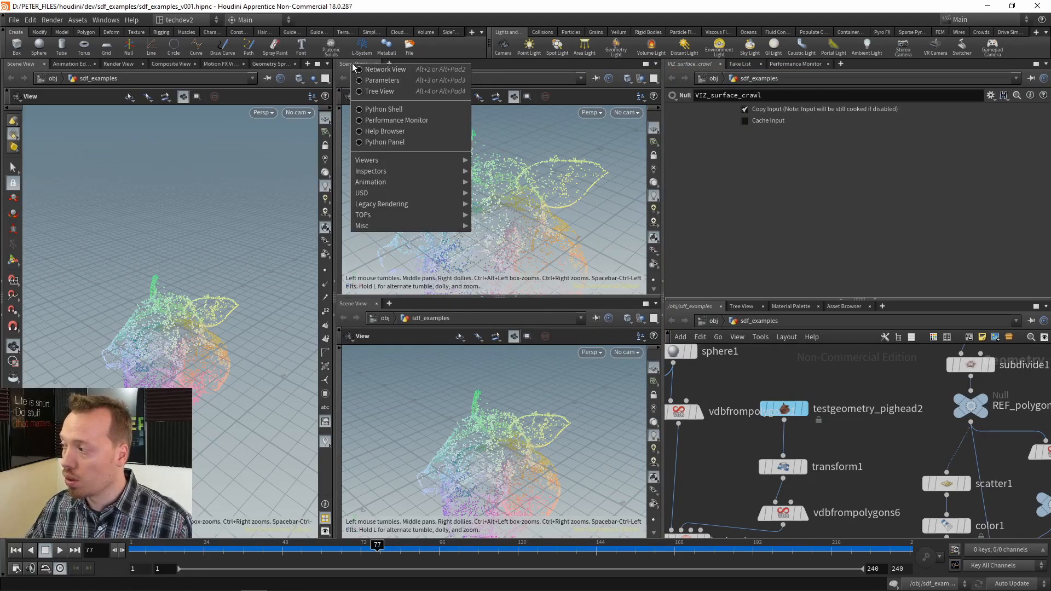
pyautogui.click(379, 80)
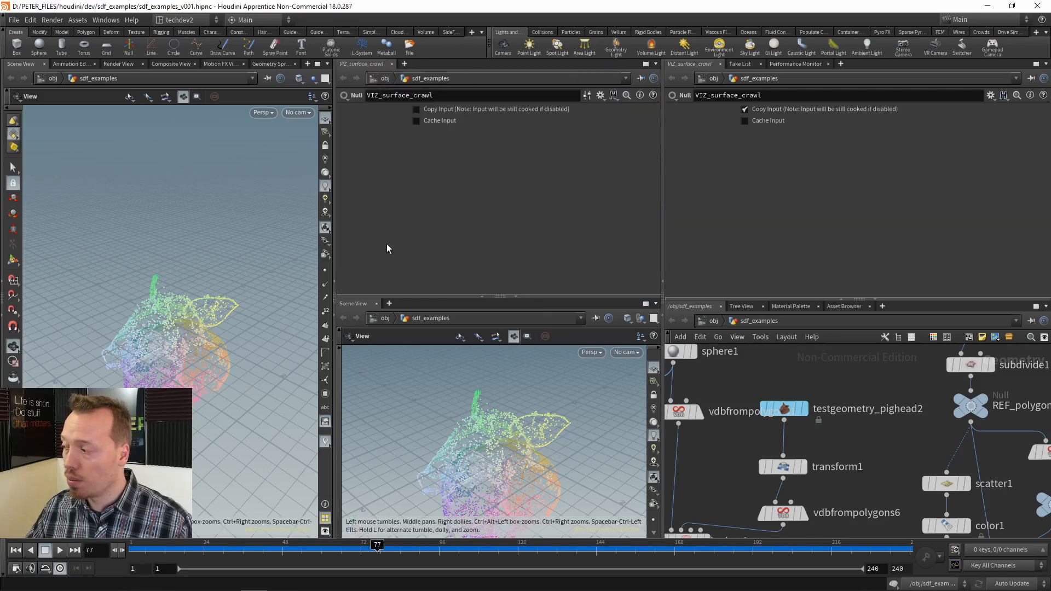
pyautogui.click(358, 64)
pyautogui.click(385, 71)
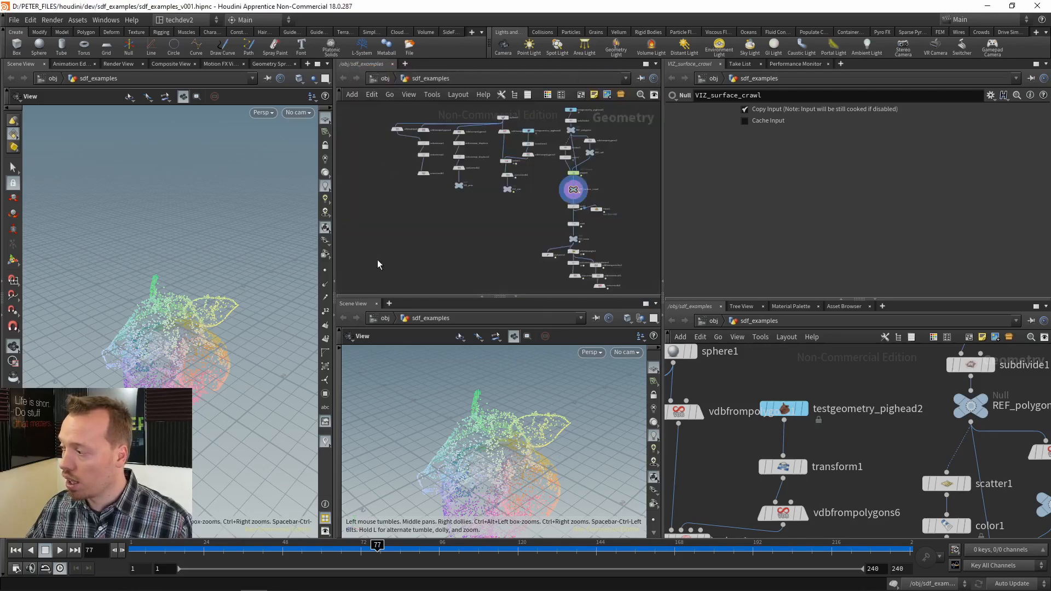
pyautogui.click(356, 304)
pyautogui.click(394, 310)
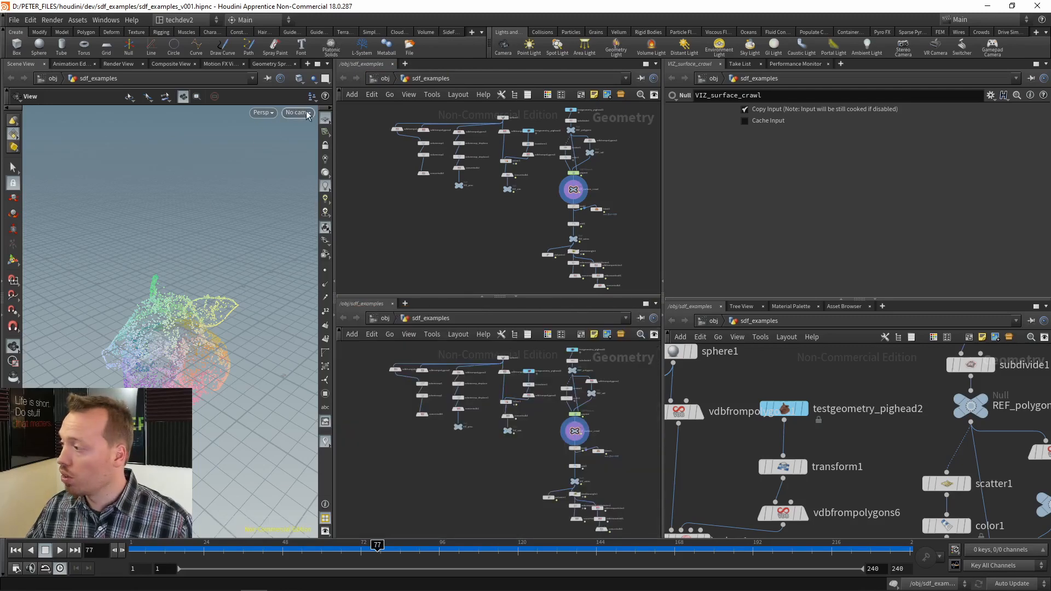
# Split the remaining scene view pane top/bottom and change its lower half to a Textport.
pyautogui.click(327, 64)
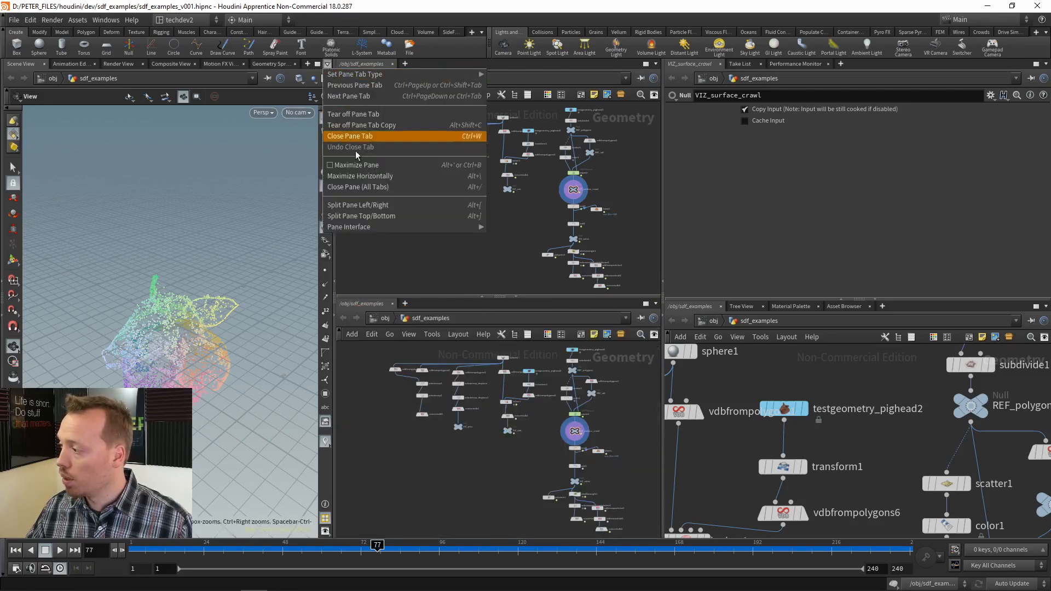
pyautogui.click(383, 216)
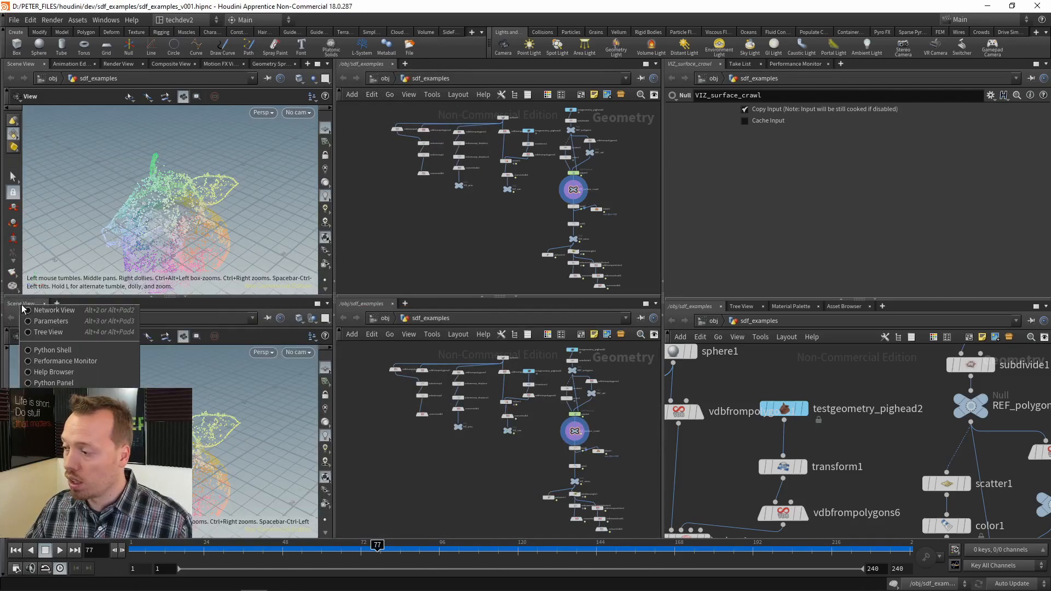
pyautogui.rightClick(20, 304)
pyautogui.moveTo(82, 466)
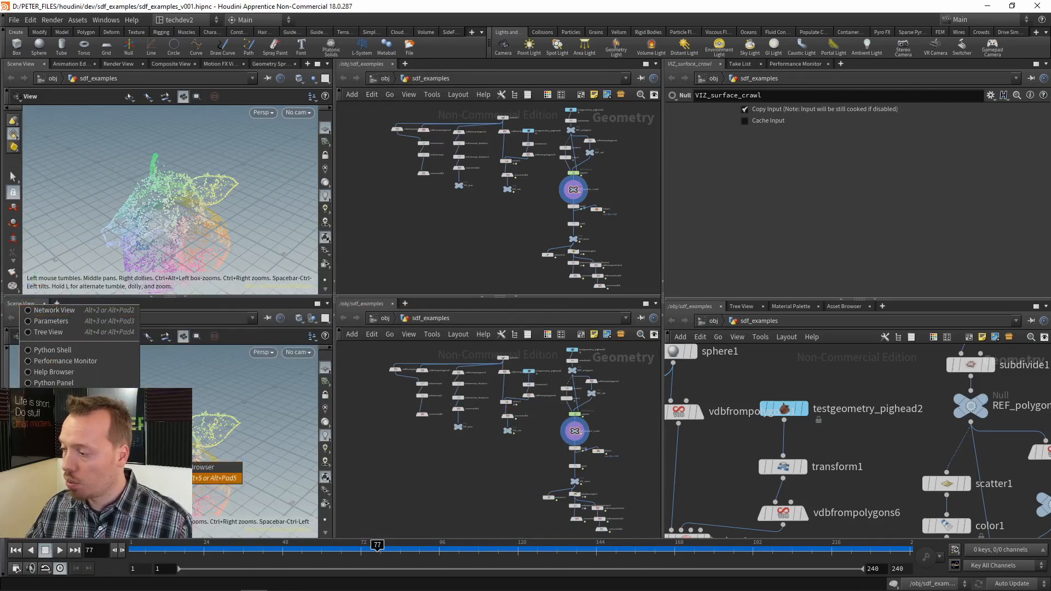
pyautogui.click(213, 478)
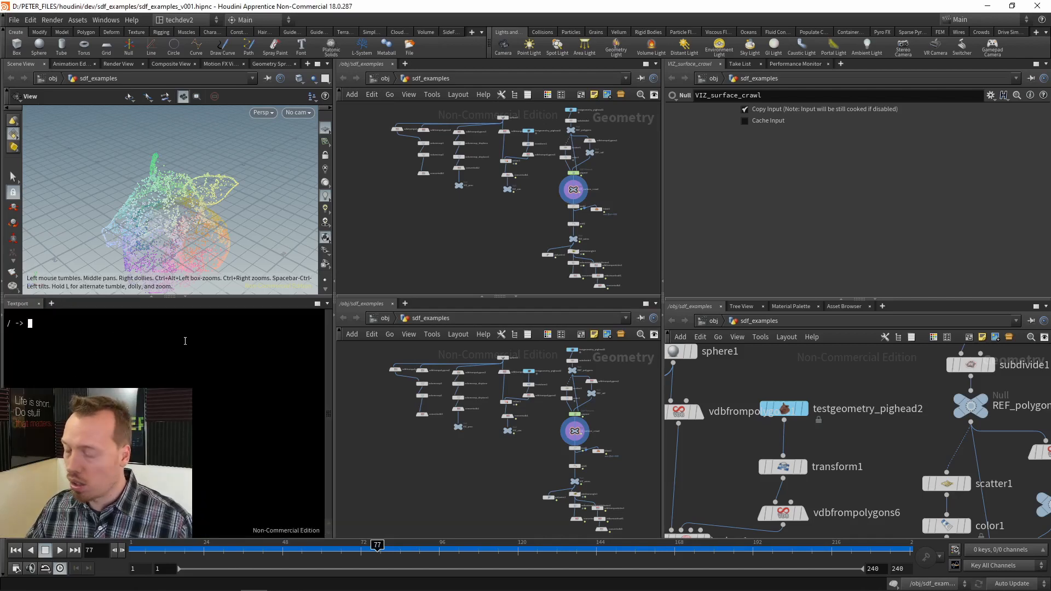
# Look up the ch expression in the Textport with "exhelp ch" and make the Textport pane slightly shorter.
pyautogui.write('exhelp ch')
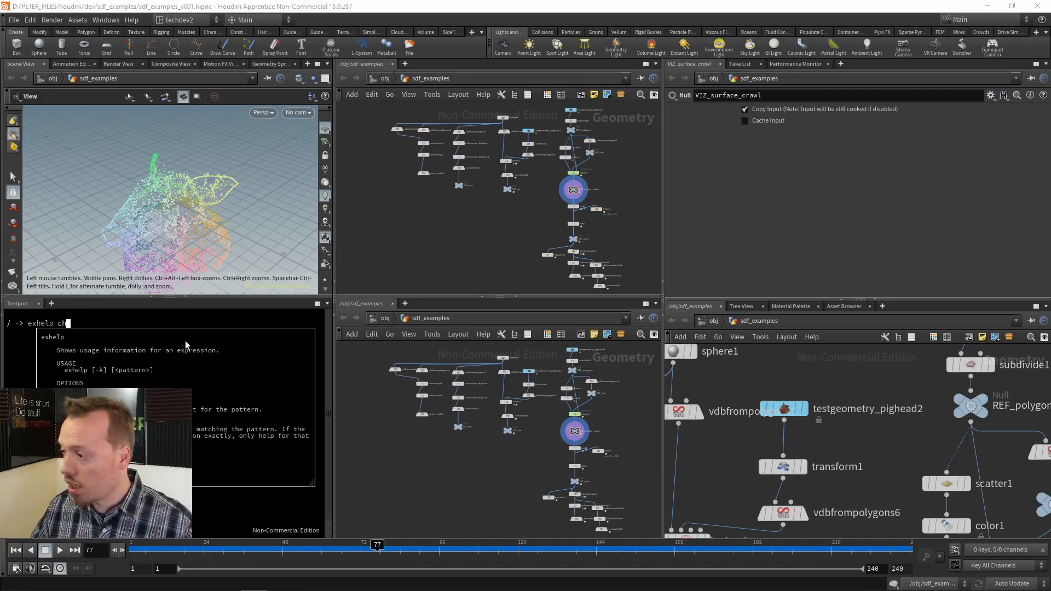
pyautogui.press('Return')
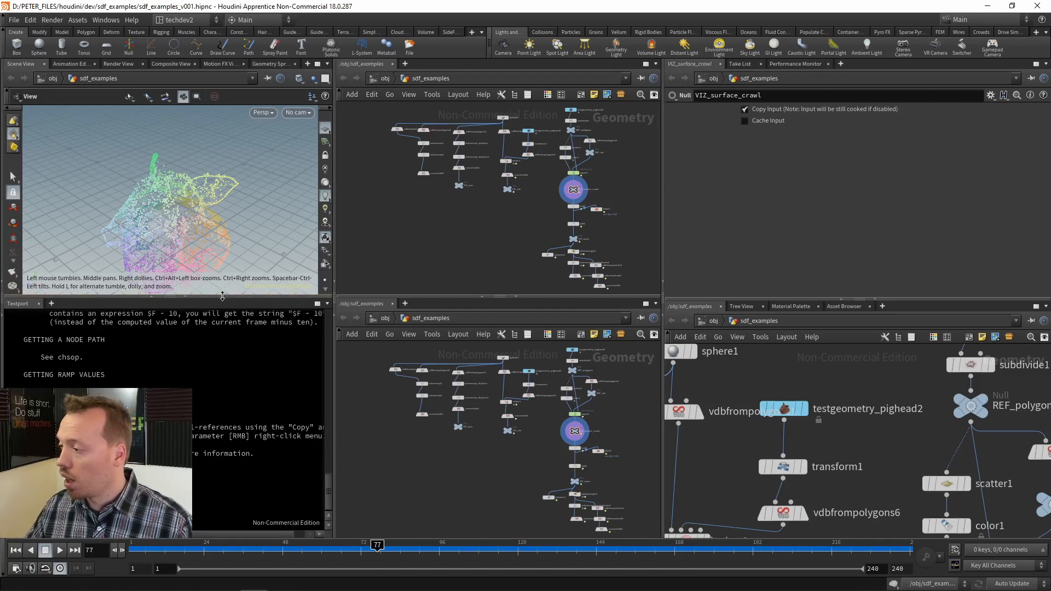
pyautogui.moveTo(224, 295); pyautogui.dragTo(207, 311)
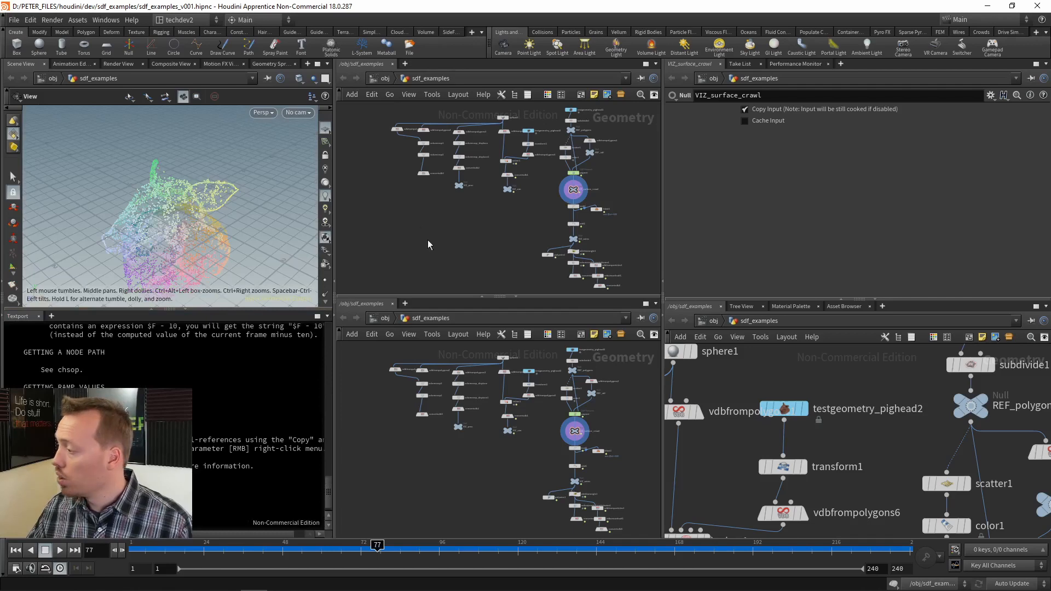
# Select the VIZ_surface_crawl node in the upper middle network view, then link that view to group 1 and the one beneath it to group 2.
pyautogui.scroll(6, 562, 202)
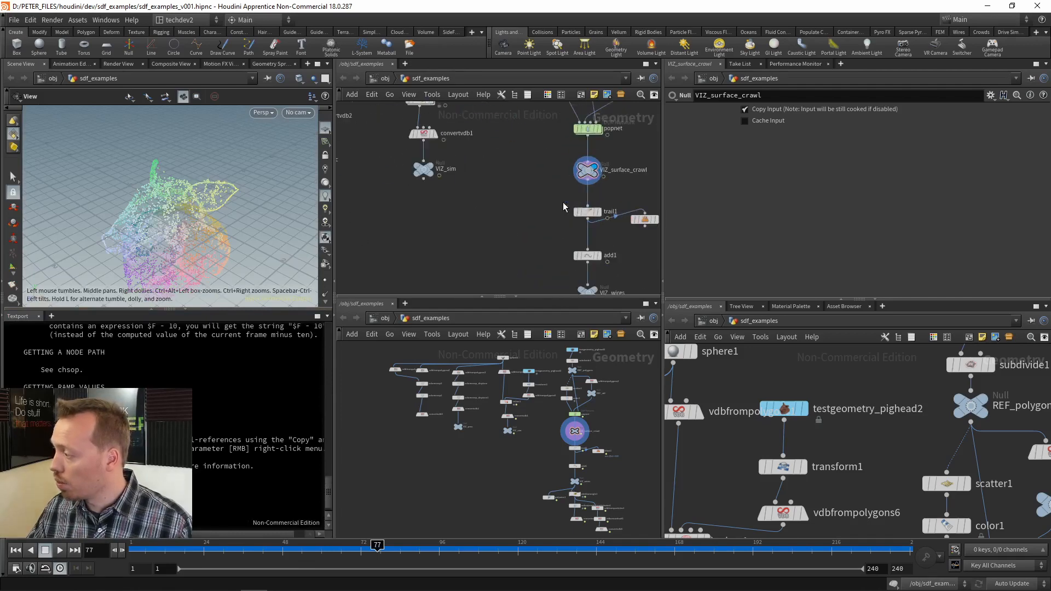
pyautogui.moveTo(535, 204); pyautogui.dragTo(434, 241, button='middle')
pyautogui.click(435, 210)
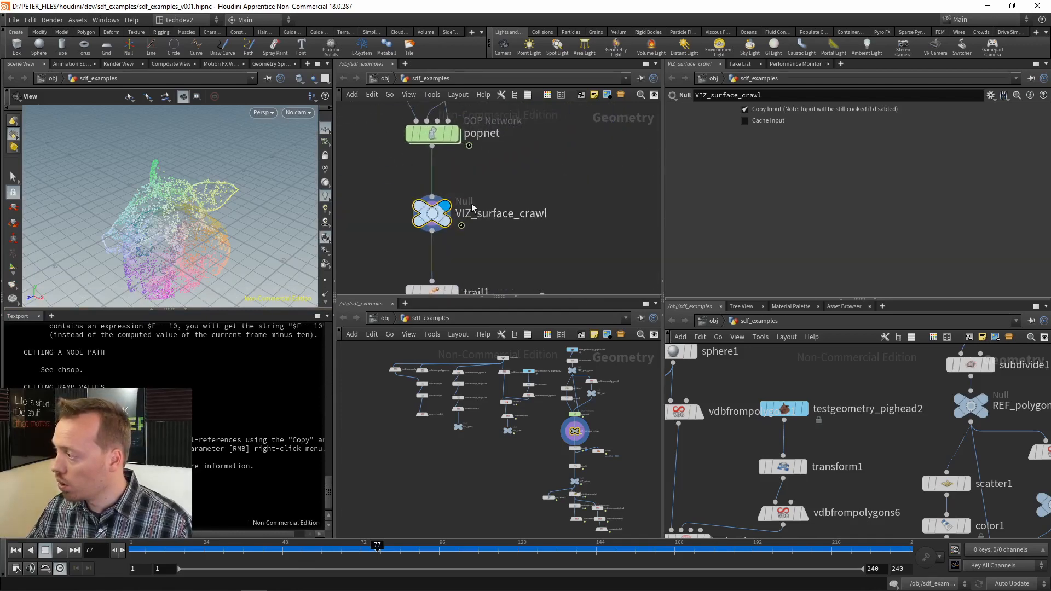
pyautogui.click(643, 79)
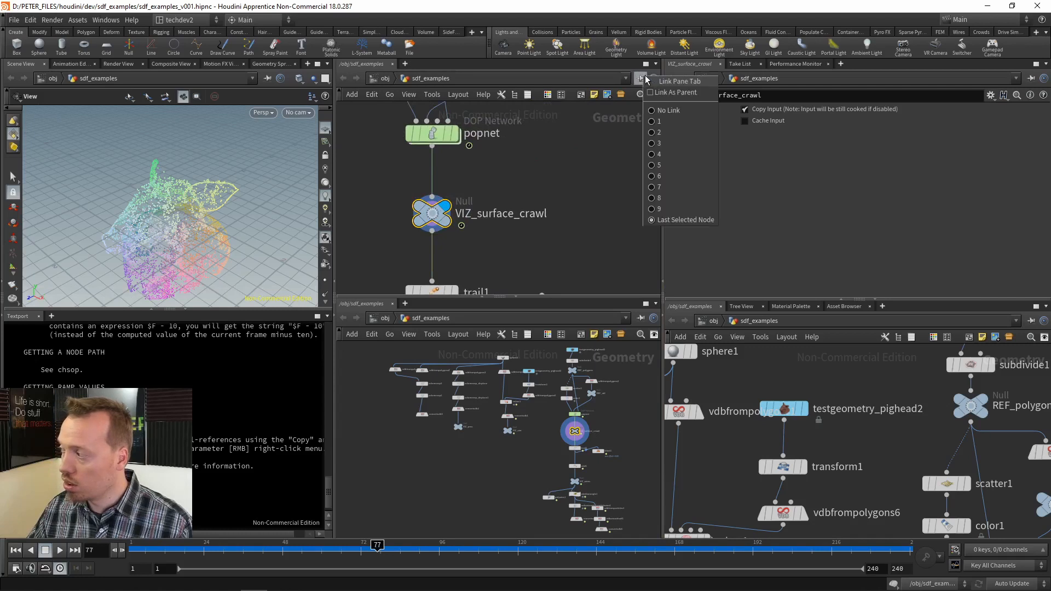
pyautogui.click(664, 122)
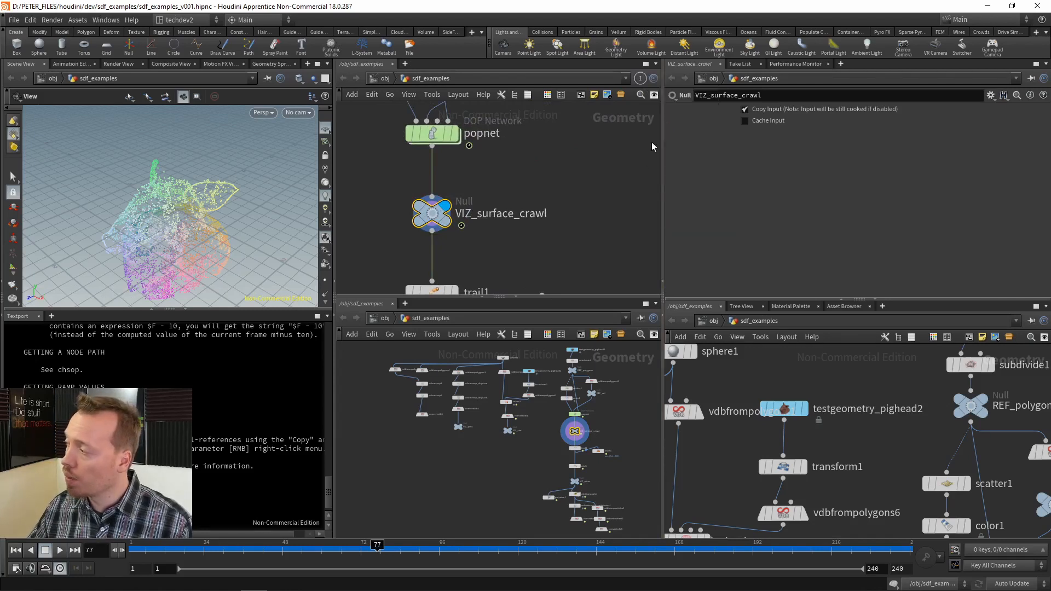
pyautogui.click(640, 318)
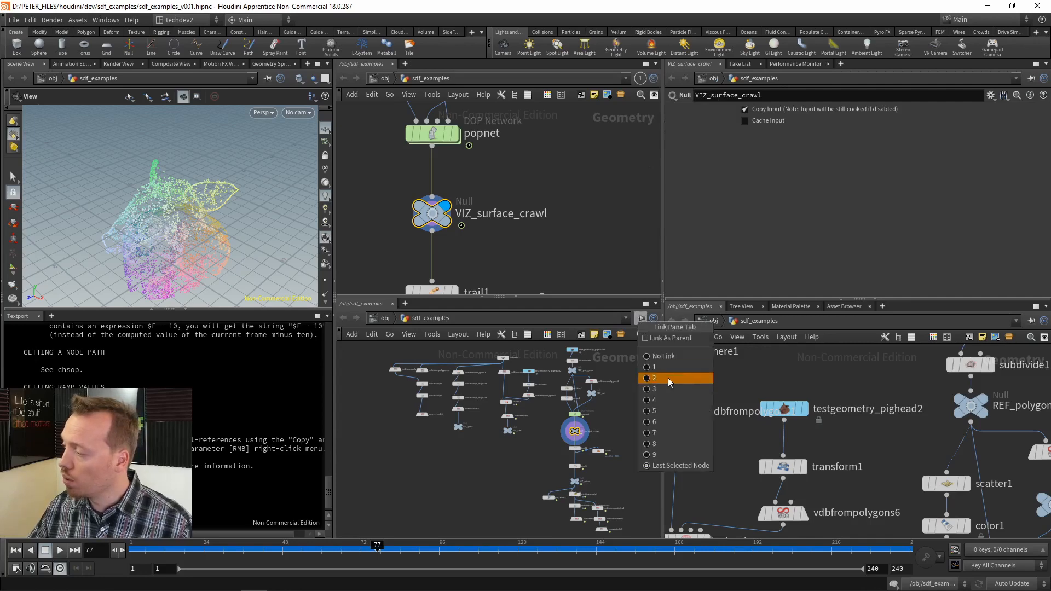
pyautogui.click(668, 378)
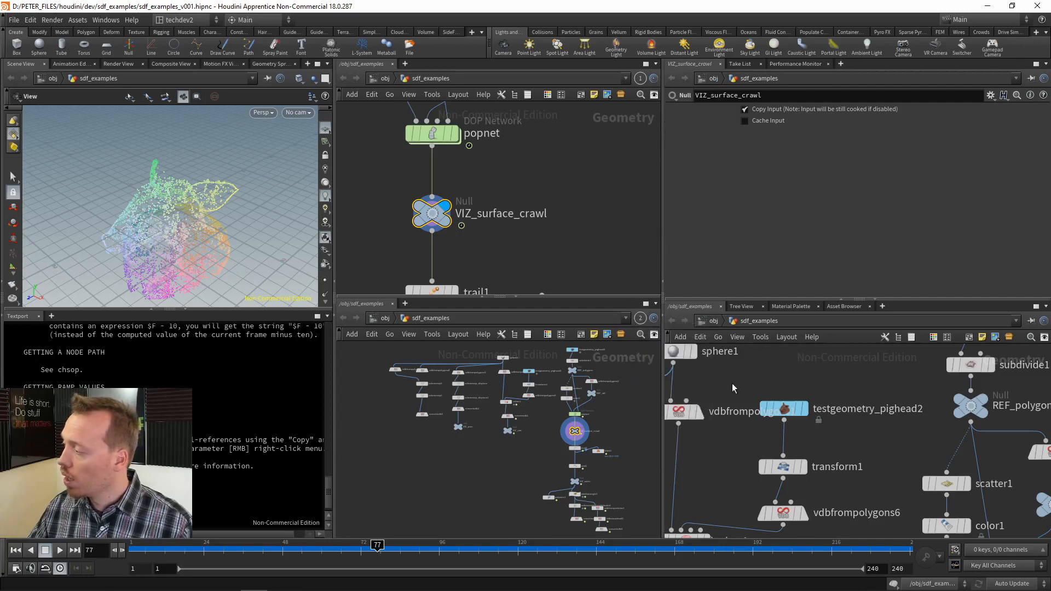
# Switch the unlinked network editor below the parameters from sdf_examples to the out network.
pyautogui.click(713, 322)
pyautogui.click(737, 323)
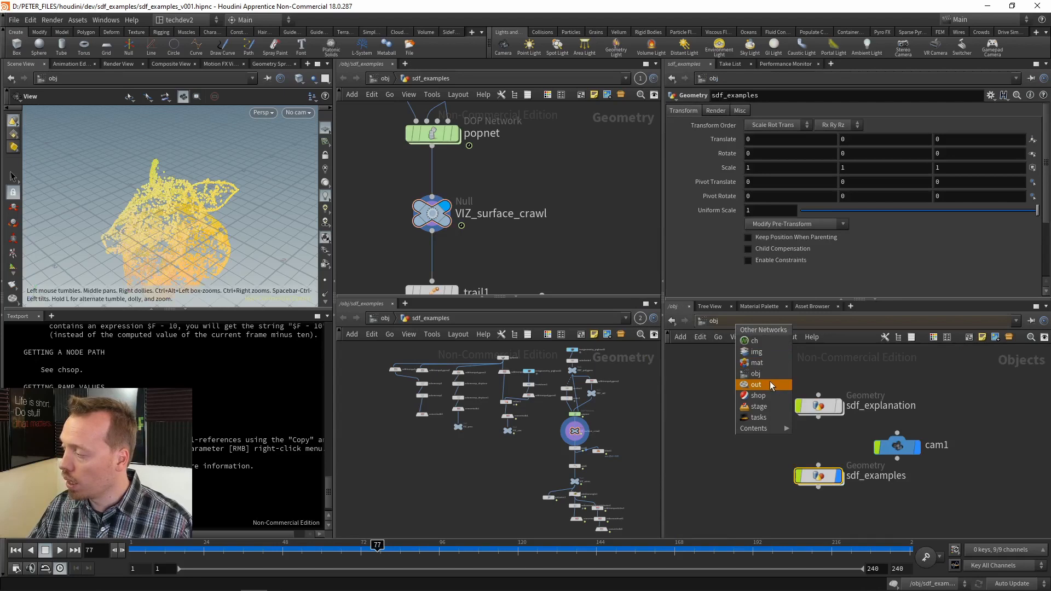
pyautogui.click(771, 383)
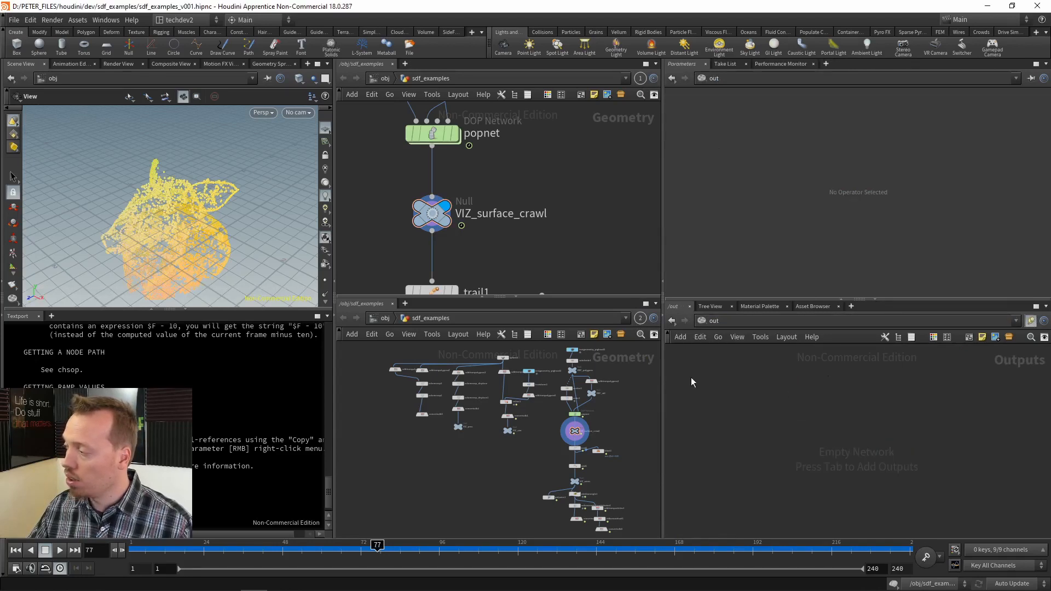
# Narrow the column with the parameters and out network, and enlarge the scene view over the Textport.
pyautogui.moveTo(663, 367); pyautogui.dragTo(746, 367)
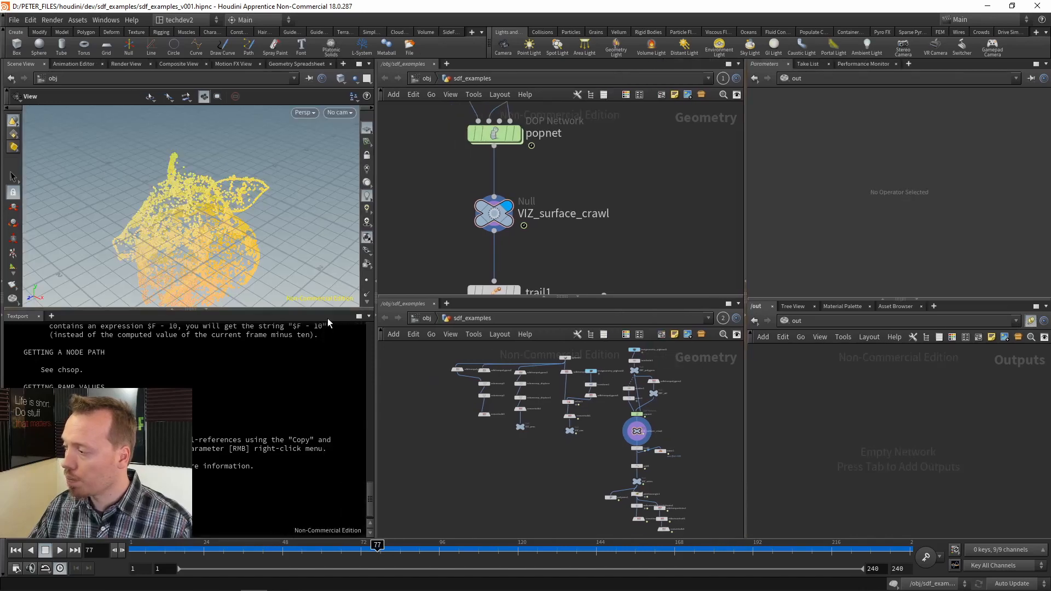
pyautogui.moveTo(239, 310); pyautogui.dragTo(225, 393)
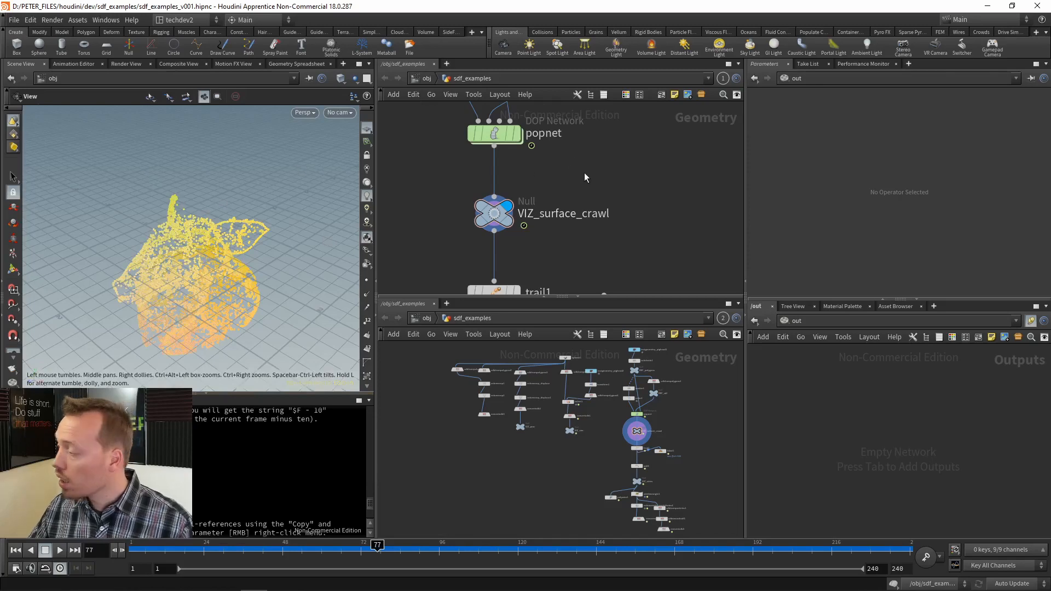
# Show the grid as lines in the upper middle network view.
pyautogui.moveTo(596, 197); pyautogui.dragTo(602, 185, button='middle')
pyautogui.click(445, 169)
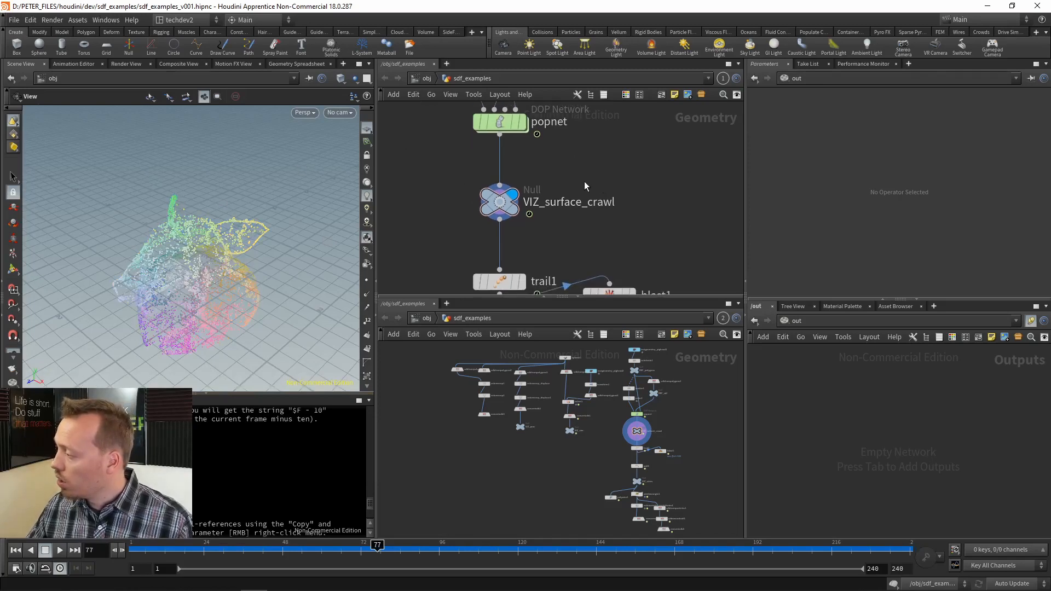
pyautogui.click(472, 95)
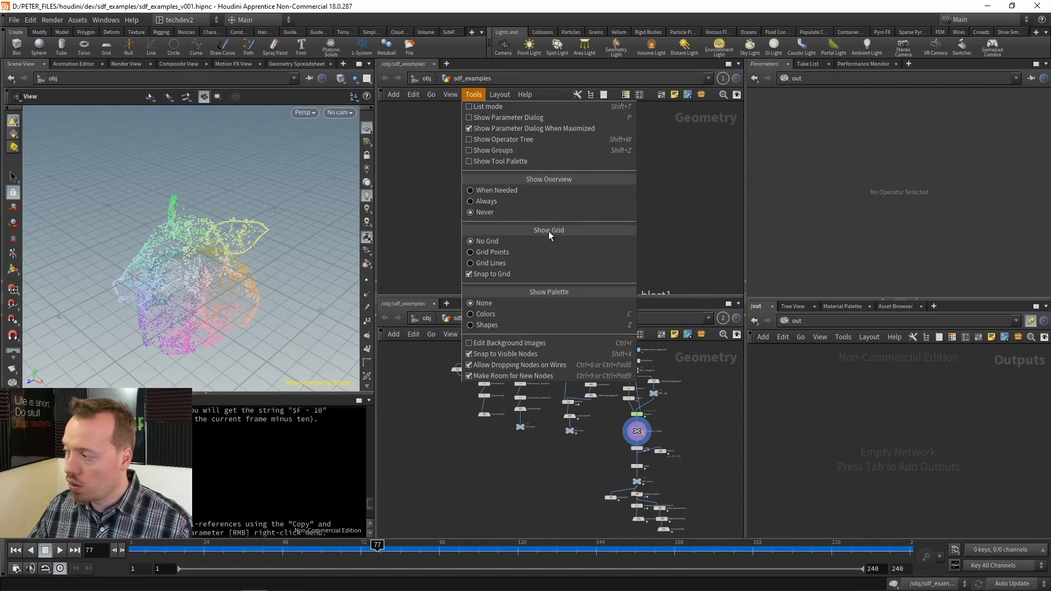
pyautogui.click(485, 263)
pyautogui.scroll(-3, 635, 201)
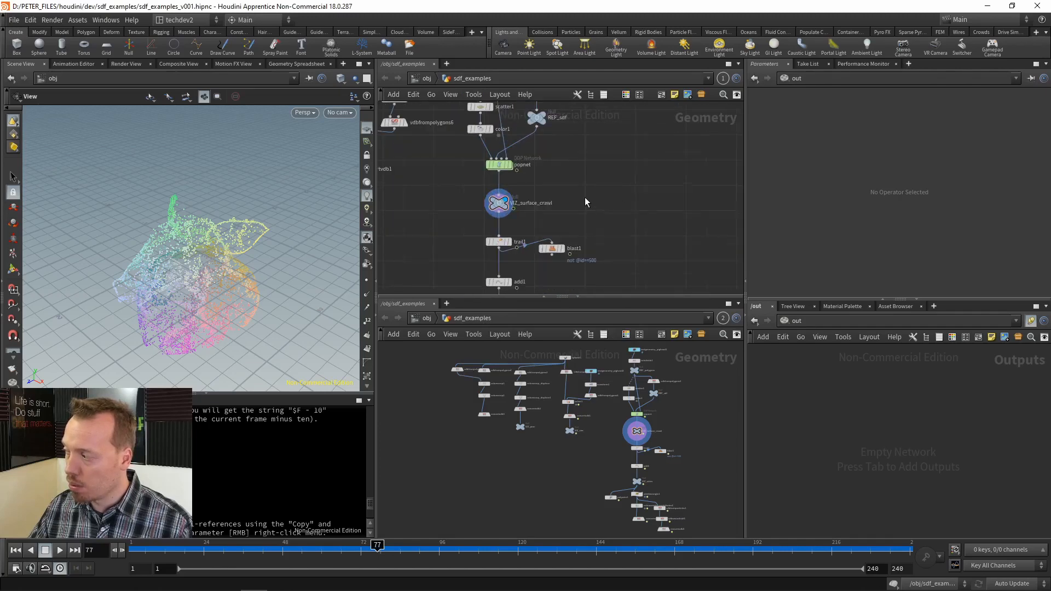
pyautogui.scroll(3, 585, 197)
# Show the grid as points in the upper middle network view and nudge the VIZ_surface_crawl node down onto the grid.
pyautogui.click(474, 95)
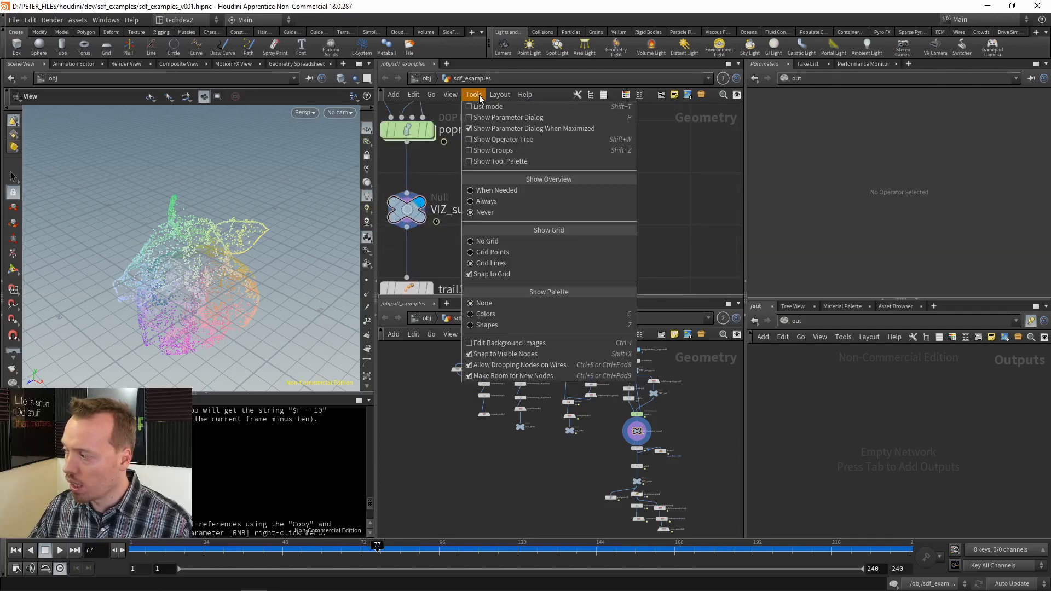
pyautogui.click(505, 250)
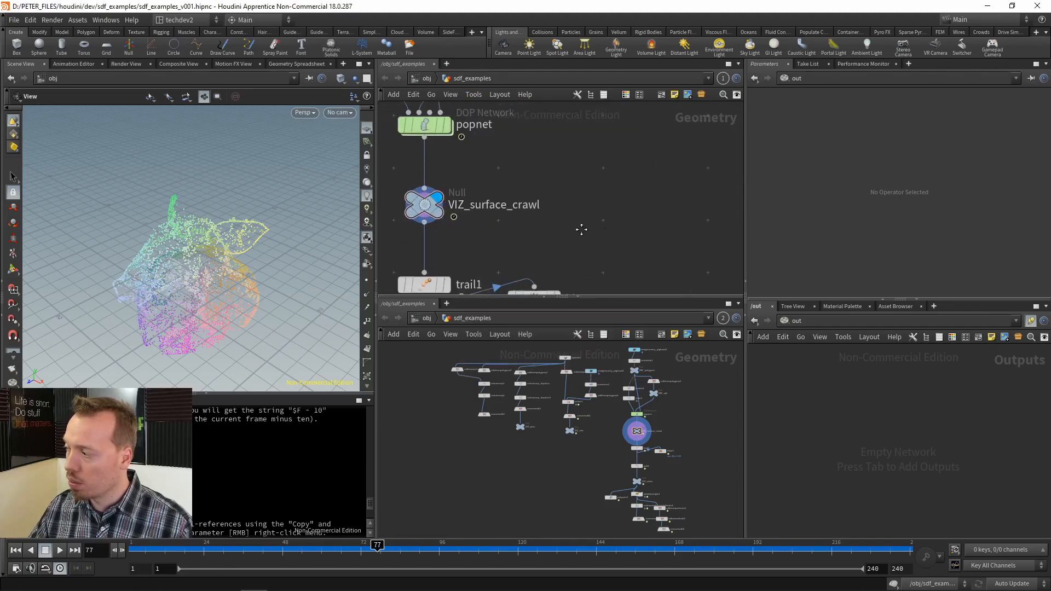
pyautogui.moveTo(475, 186)
pyautogui.mouseDown()
pyautogui.moveTo(565, 166)
pyautogui.moveTo(534, 201)
pyautogui.moveTo(549, 206)
pyautogui.moveTo(548, 149)
pyautogui.moveTo(547, 189)
pyautogui.moveTo(474, 203)
pyautogui.mouseUp()
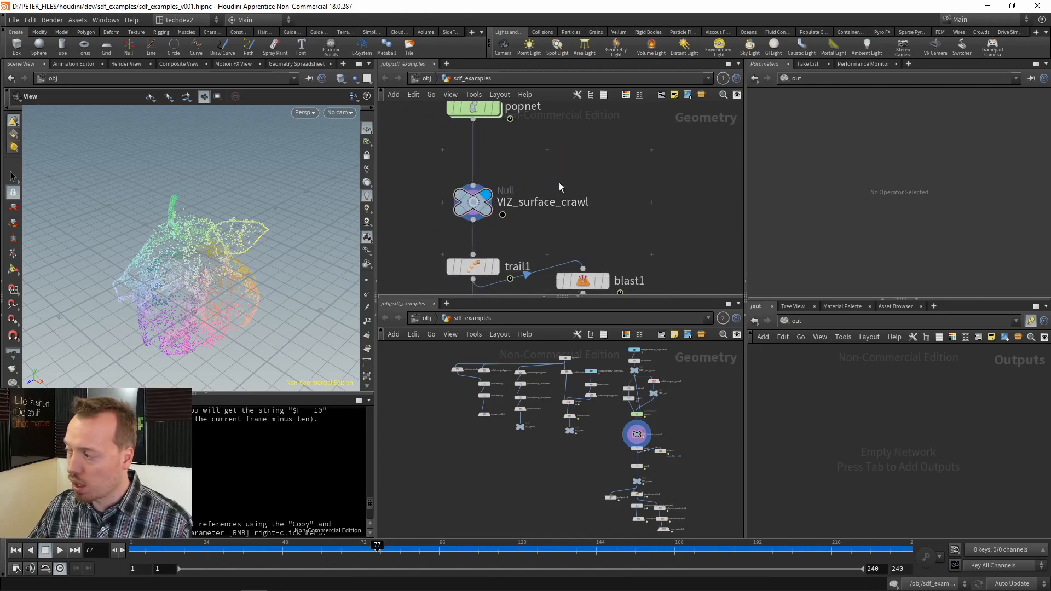
pyautogui.scroll(-5, 559, 184)
pyautogui.moveTo(607, 179); pyautogui.dragTo(533, 156, button='middle')
pyautogui.scroll(3, 534, 156)
pyautogui.moveTo(461, 170); pyautogui.dragTo(600, 190, button='middle')
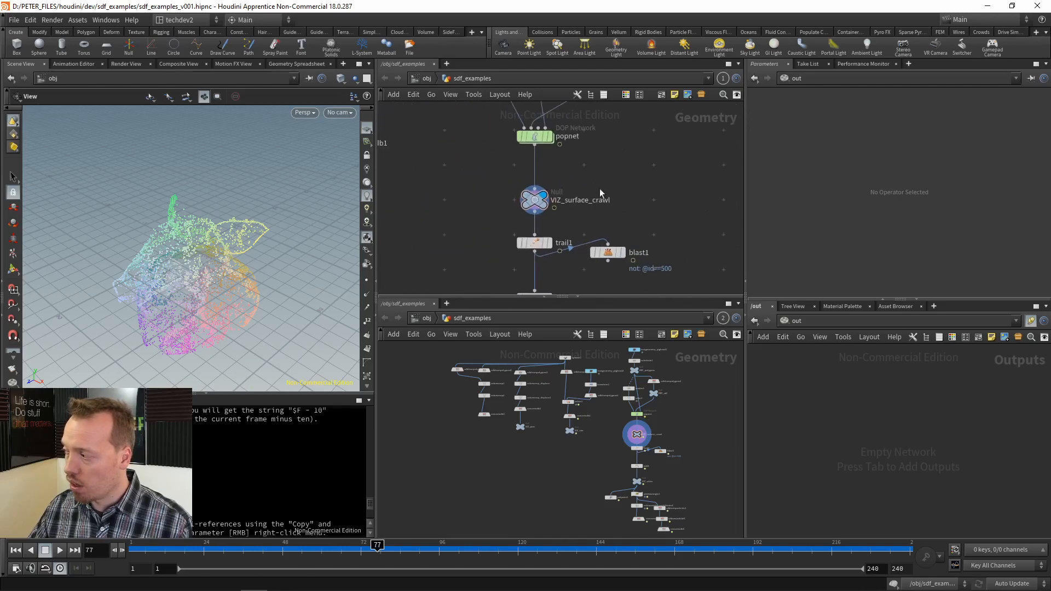
# Turn on grid points for the lower middle network view and for the out network view.
pyautogui.click(471, 335)
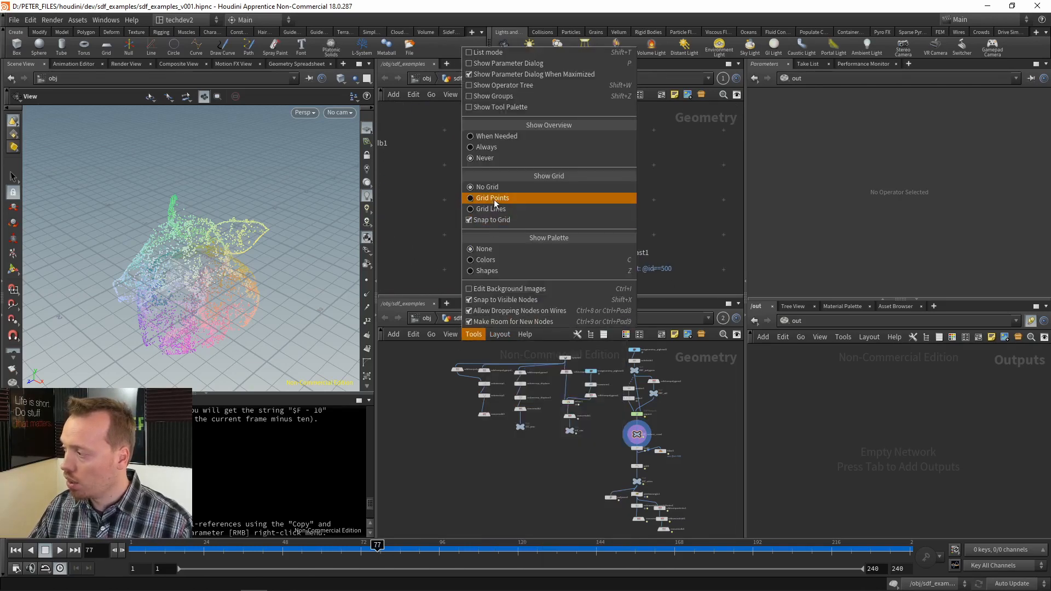
pyautogui.click(493, 198)
pyautogui.click(845, 339)
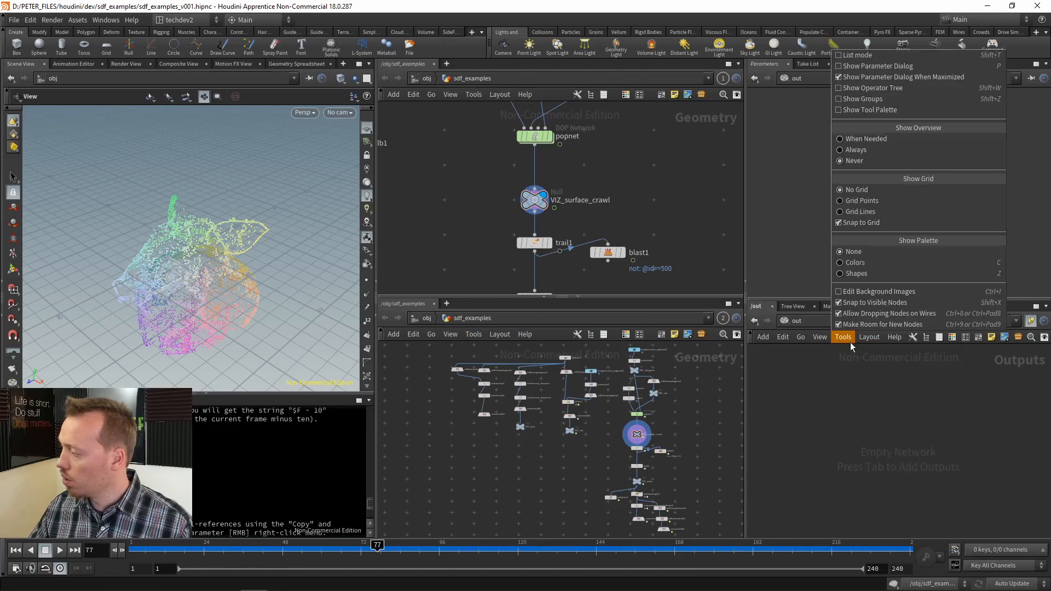
pyautogui.click(868, 202)
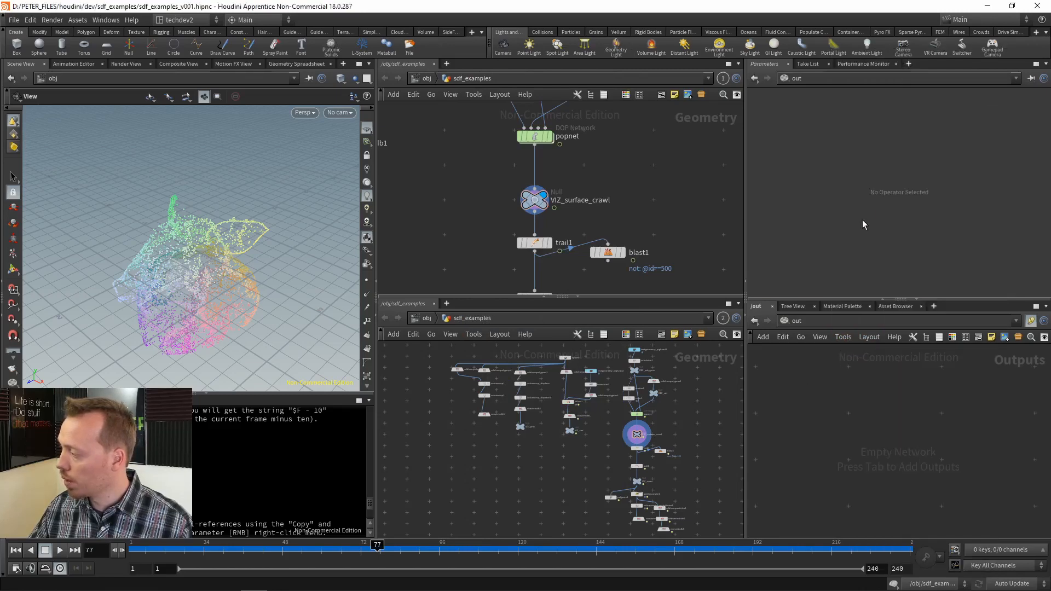
# Move the blast1 node down and closer to the main chain, between the heights of trail1 and add1.
pyautogui.moveTo(667, 456); pyautogui.dragTo(604, 435, button='middle')
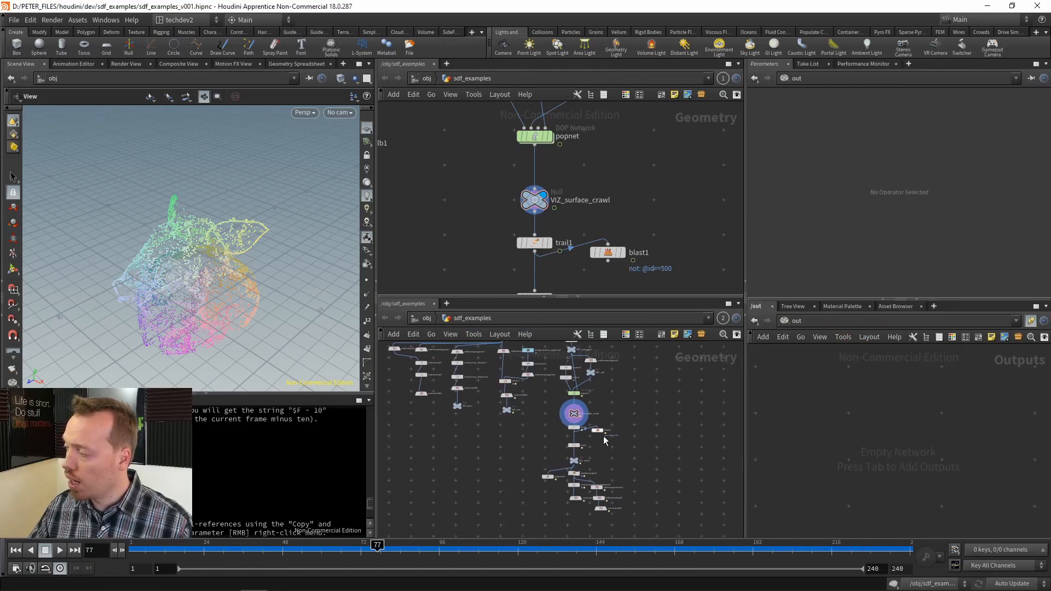
pyautogui.scroll(5, 606, 435)
pyautogui.moveTo(588, 431); pyautogui.dragTo(570, 446)
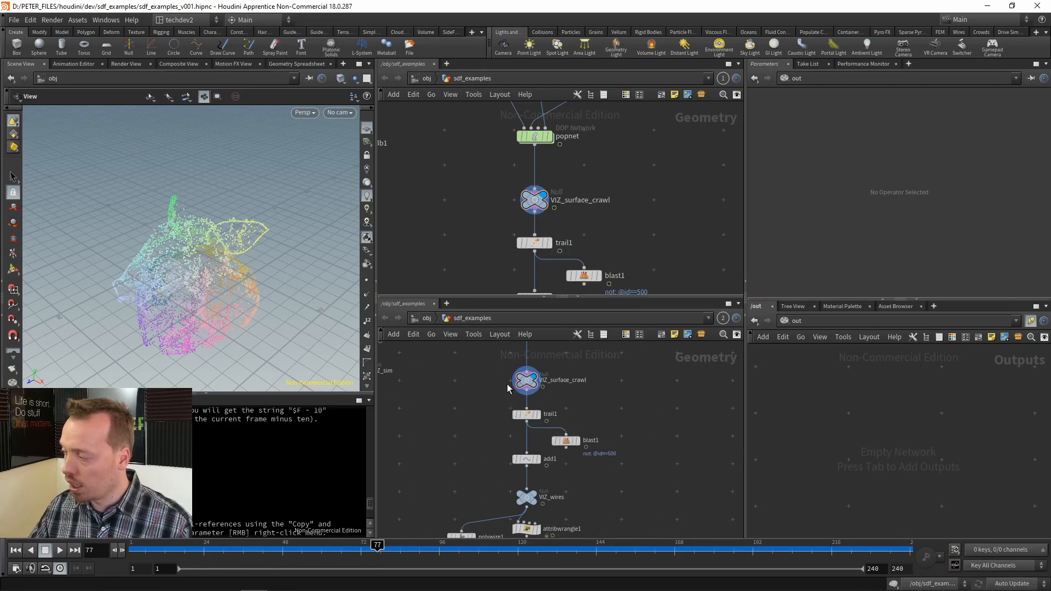
pyautogui.moveTo(619, 408); pyautogui.dragTo(643, 440, button='middle')
pyautogui.scroll(-5, 646, 441)
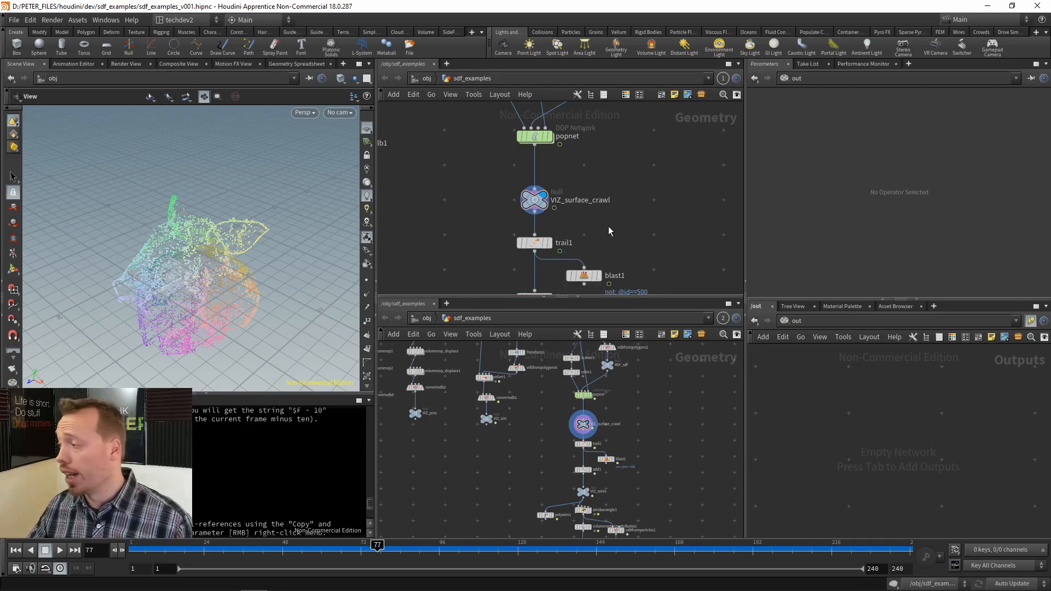
# Enlarge the upper middle network view over the one beneath it and select VIZ_surface_crawl in the lower view, keeping its name.
pyautogui.moveTo(659, 297); pyautogui.dragTo(660, 320)
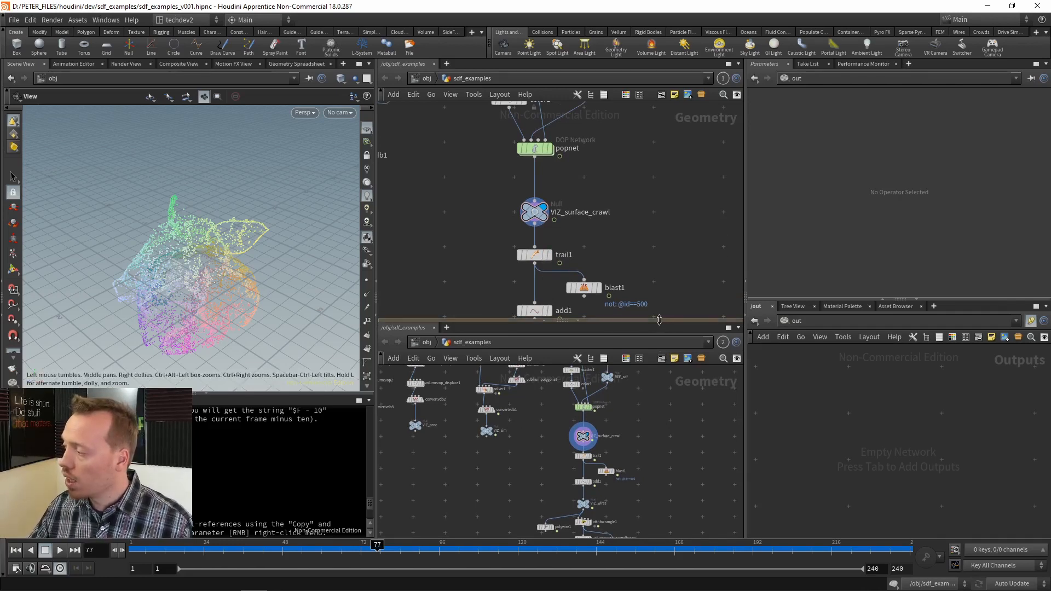
pyautogui.moveTo(659, 319); pyautogui.dragTo(659, 327)
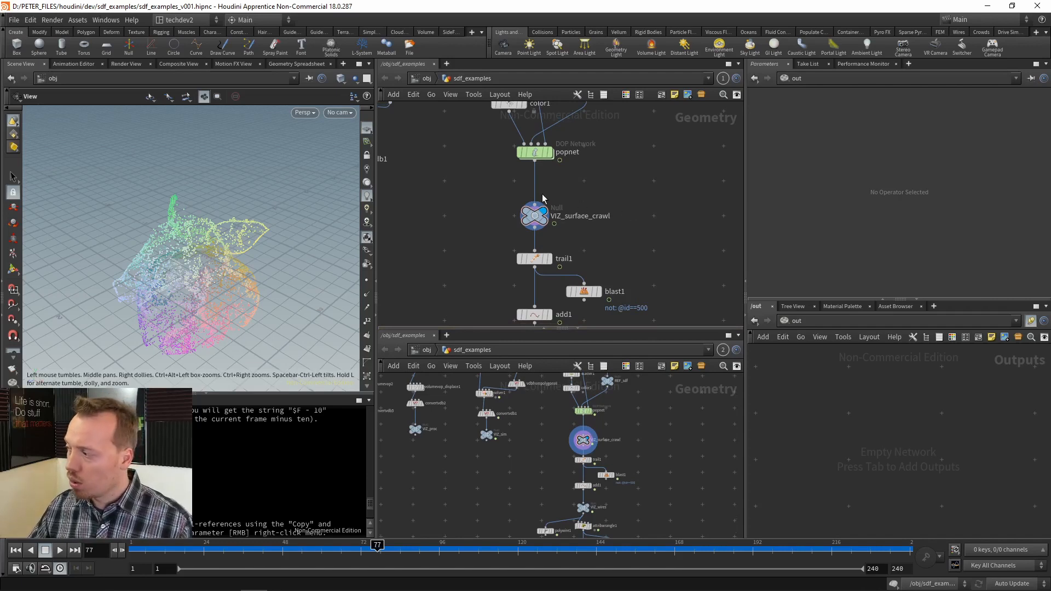
pyautogui.scroll(3, 607, 431)
pyautogui.scroll(2, 602, 422)
pyautogui.moveTo(593, 400); pyautogui.dragTo(445, 458)
pyautogui.doubleClick(550, 428)
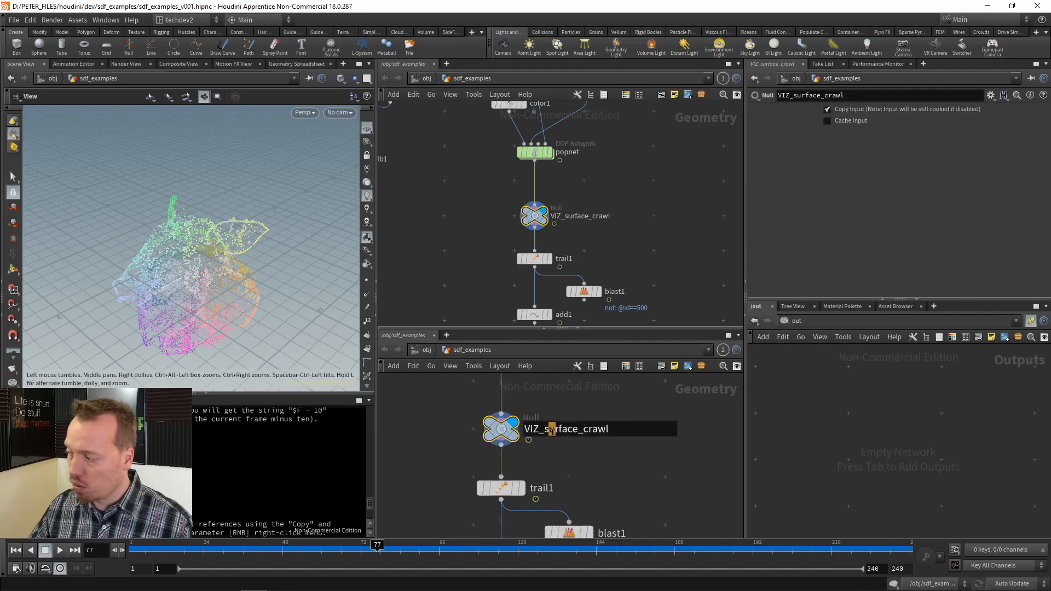
pyautogui.moveTo(548, 428); pyautogui.dragTo(638, 396)
pyautogui.click(640, 188)
# In the upper middle network view, go inside popnet, its sopsolver_snap node and the attribvop_snap_to_sdf_zero node to examine the VOP network.
pyautogui.moveTo(599, 158); pyautogui.dragTo(602, 203, button='middle')
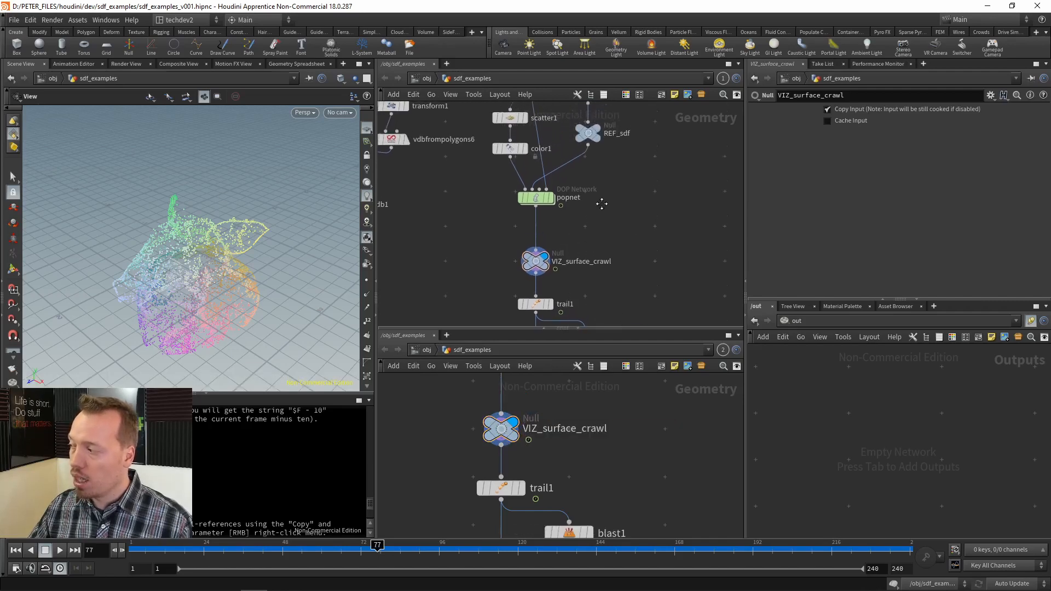
pyautogui.doubleClick(536, 198)
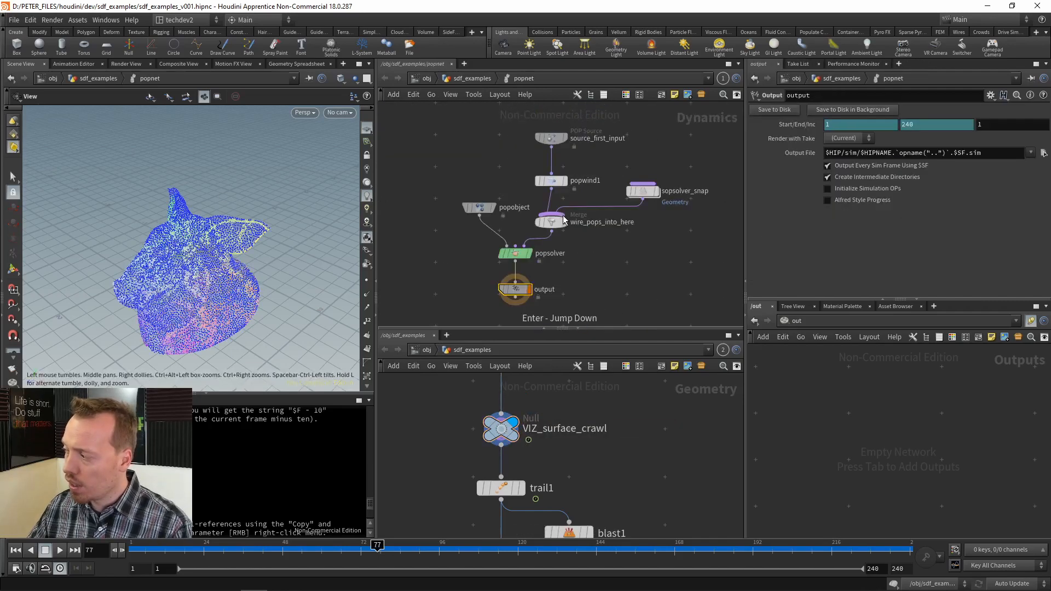
pyautogui.click(642, 190)
pyautogui.press('Return')
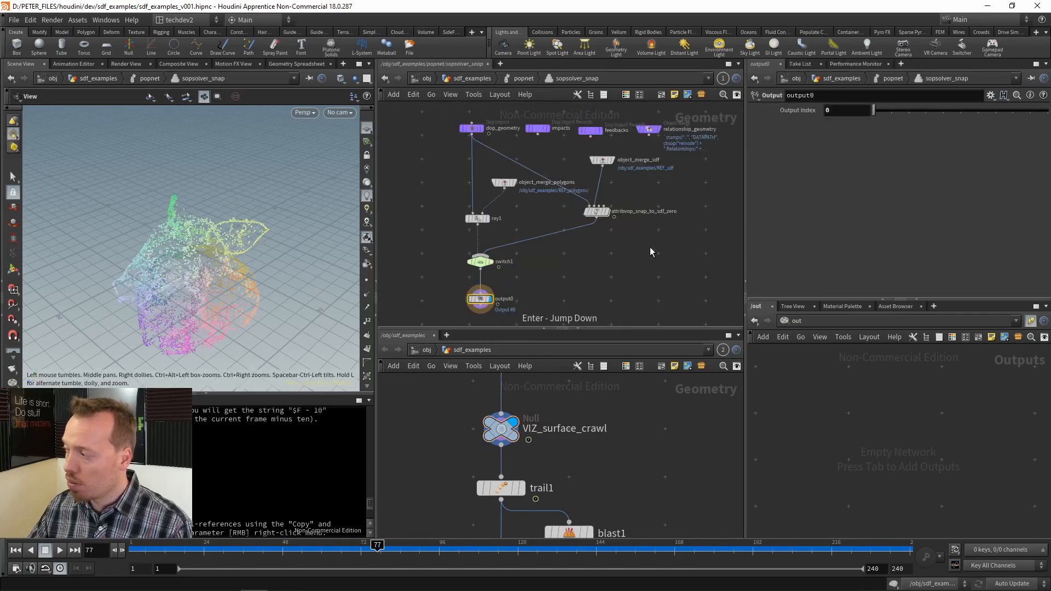
pyautogui.scroll(4, 616, 199)
pyautogui.moveTo(638, 188); pyautogui.dragTo(568, 253)
pyautogui.press('Return')
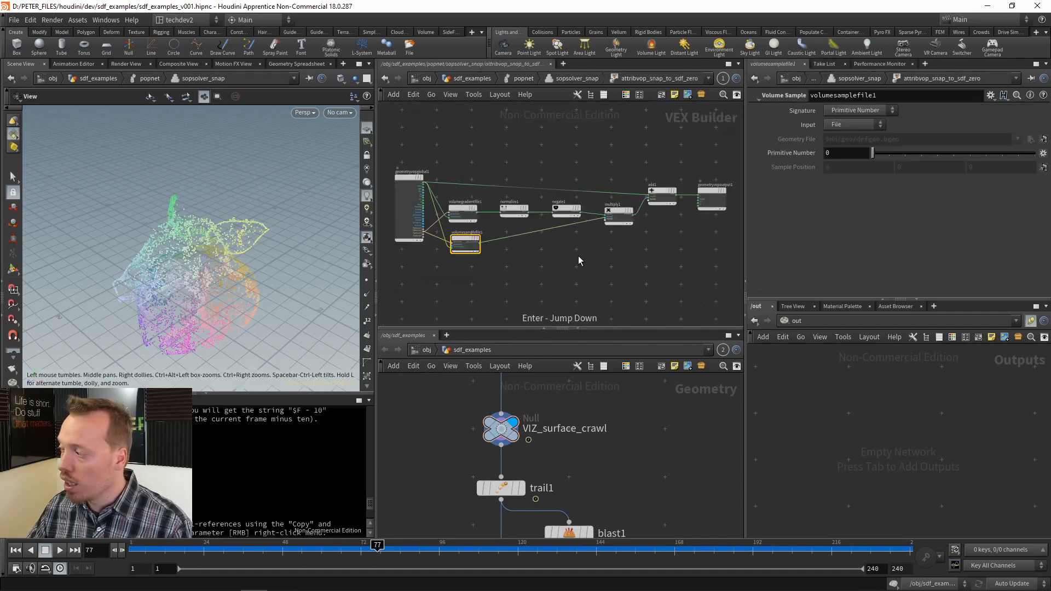
pyautogui.scroll(5, 504, 225)
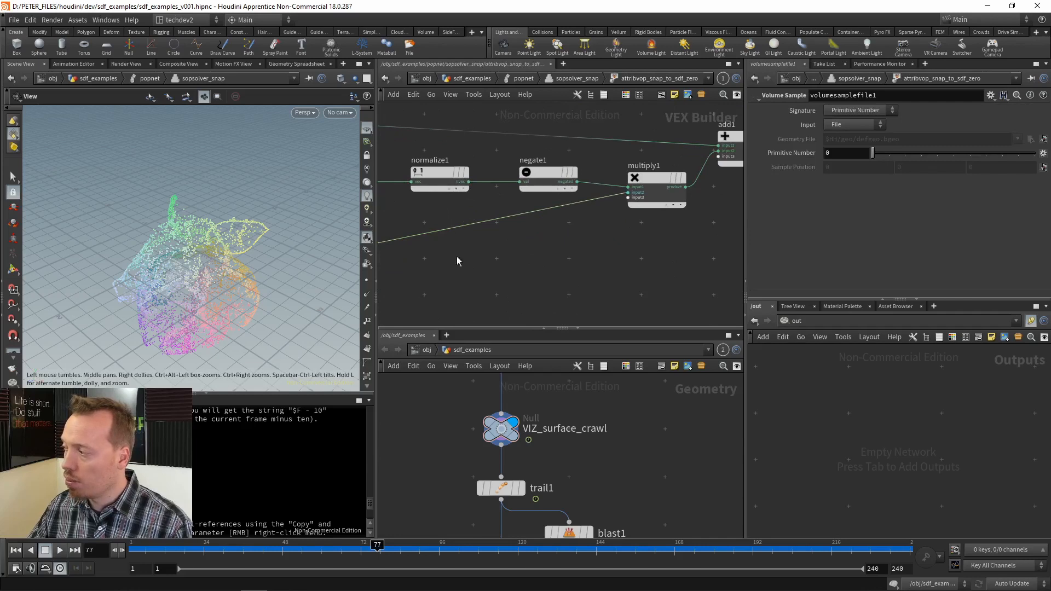
pyautogui.moveTo(491, 265); pyautogui.dragTo(548, 265, button='middle')
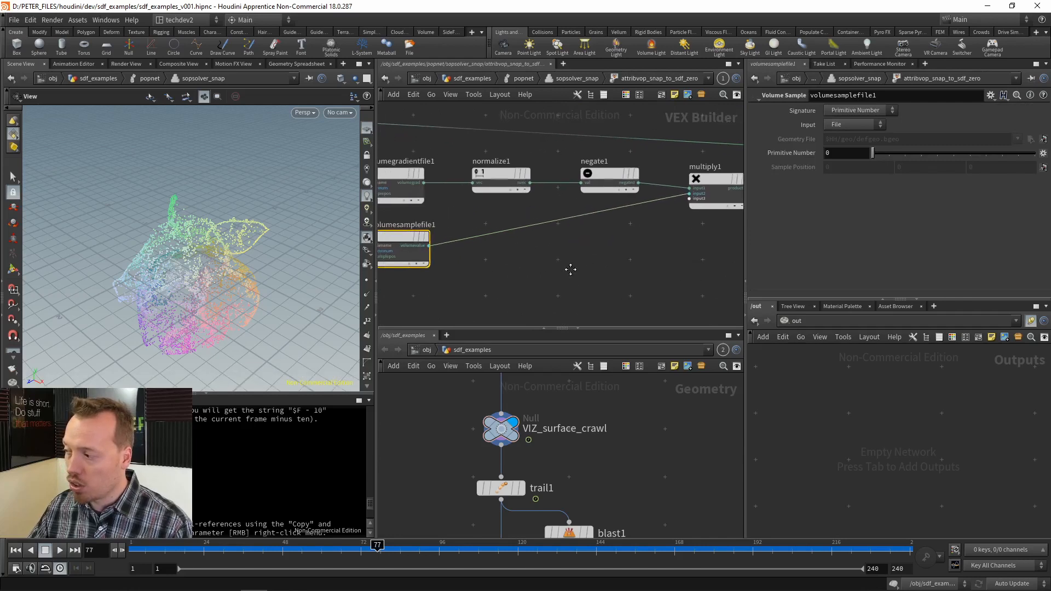
# Link the scene view to group 2 so it follows the lower middle network view.
pyautogui.click(569, 416)
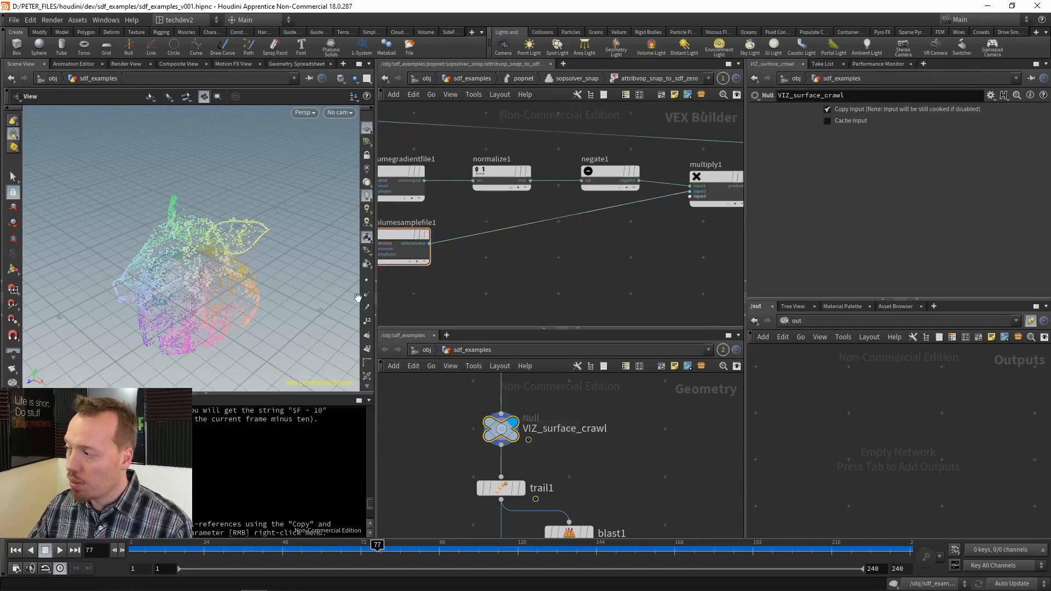
pyautogui.click(308, 79)
pyautogui.click(322, 139)
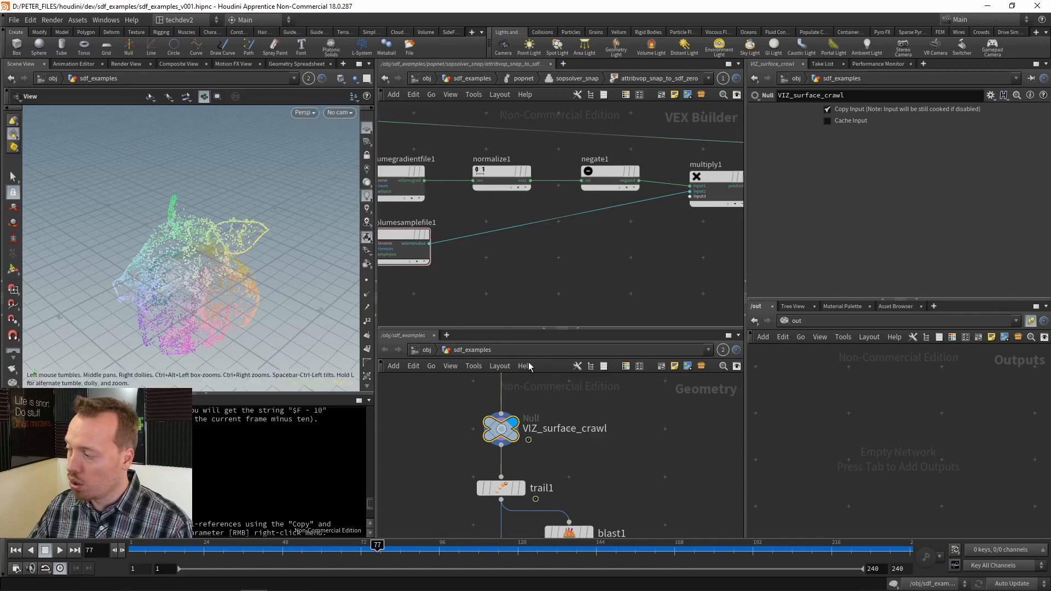
# Go up one level to the sopsolver_snap network in the upper middle view and move the timeline to frame 21.
pyautogui.press('u')
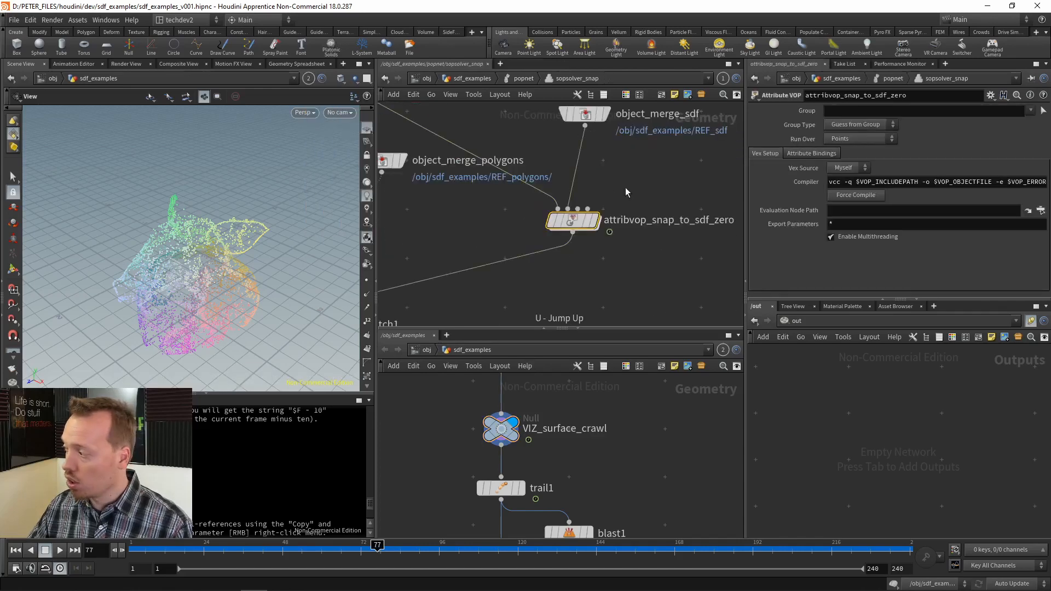
pyautogui.moveTo(527, 262); pyautogui.dragTo(564, 196, button='middle')
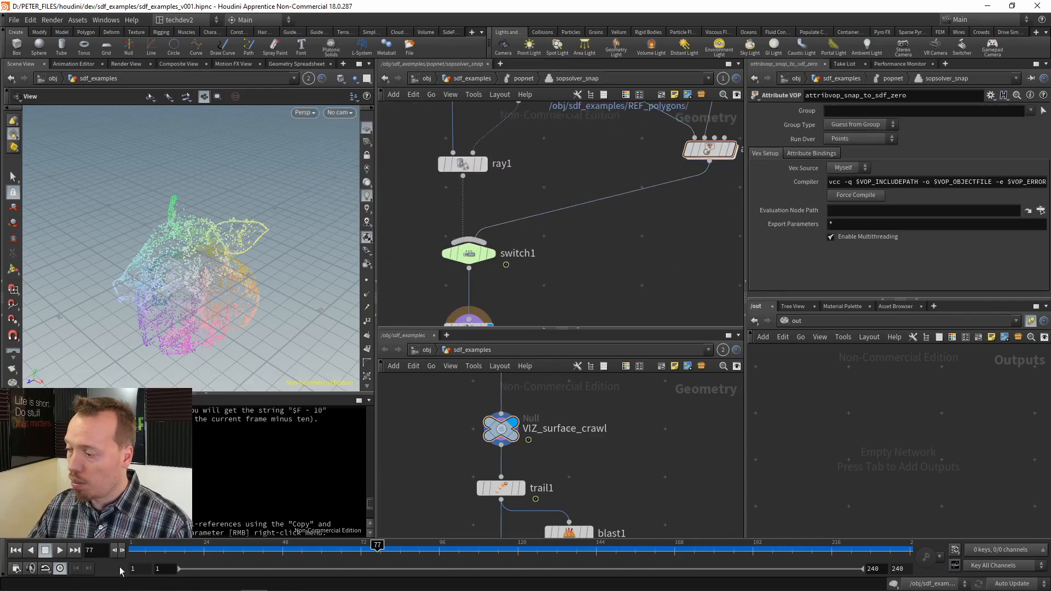
pyautogui.moveTo(377, 546)
pyautogui.mouseDown()
pyautogui.moveTo(340, 545)
pyautogui.moveTo(584, 546)
pyautogui.moveTo(194, 546)
pyautogui.mouseUp()
pyautogui.moveTo(619, 202); pyautogui.dragTo(532, 252, button='middle')
pyautogui.moveTo(573, 138); pyautogui.dragTo(573, 174, button='middle')
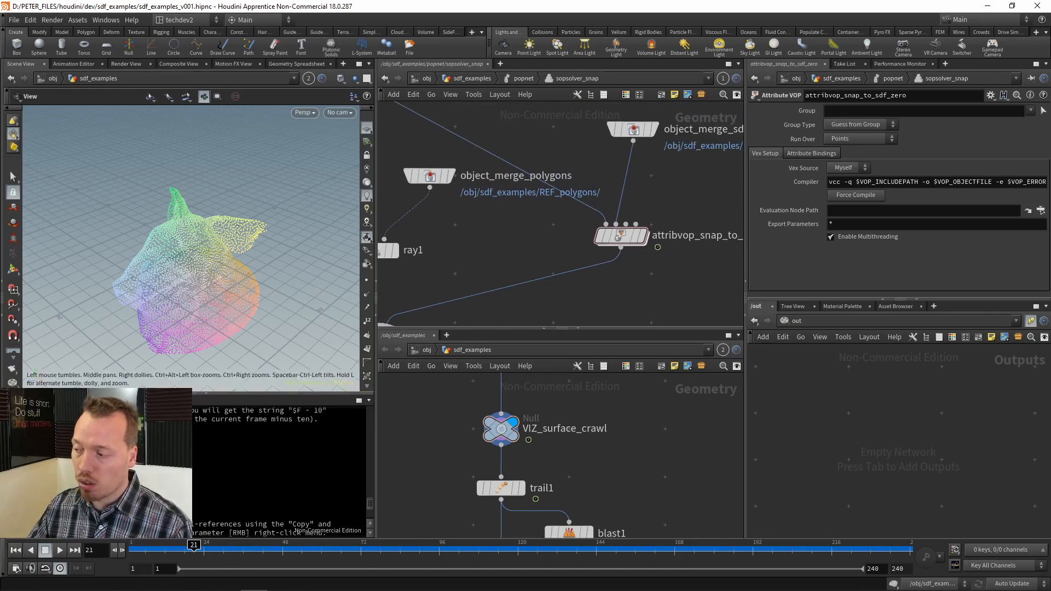
# Make the Textport pane taller and add a Parameters tab to it.
pyautogui.moveTo(53, 392); pyautogui.dragTo(54, 250)
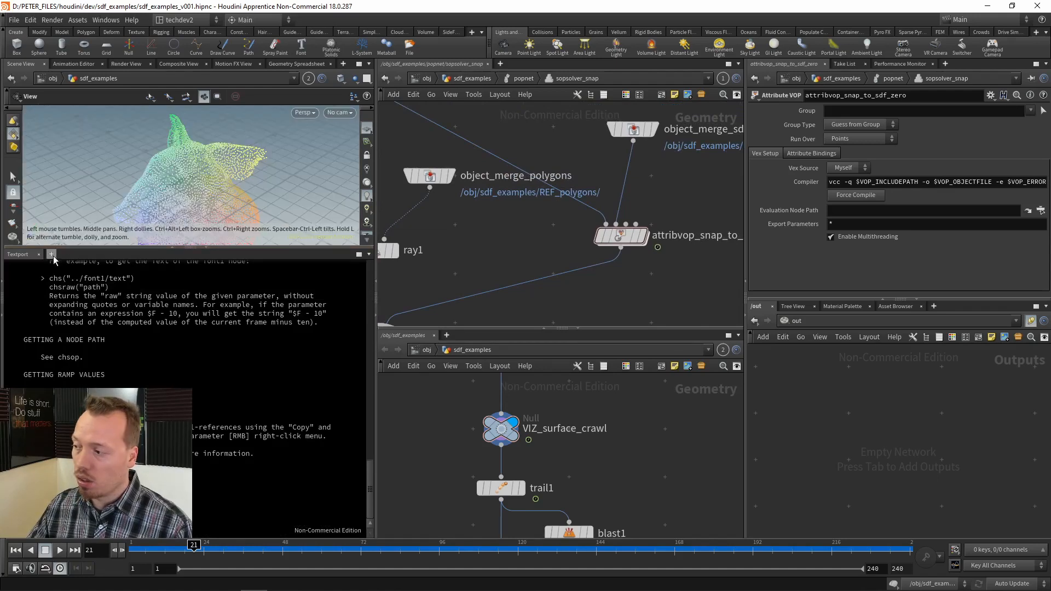
pyautogui.click(52, 255)
pyautogui.moveTo(83, 282)
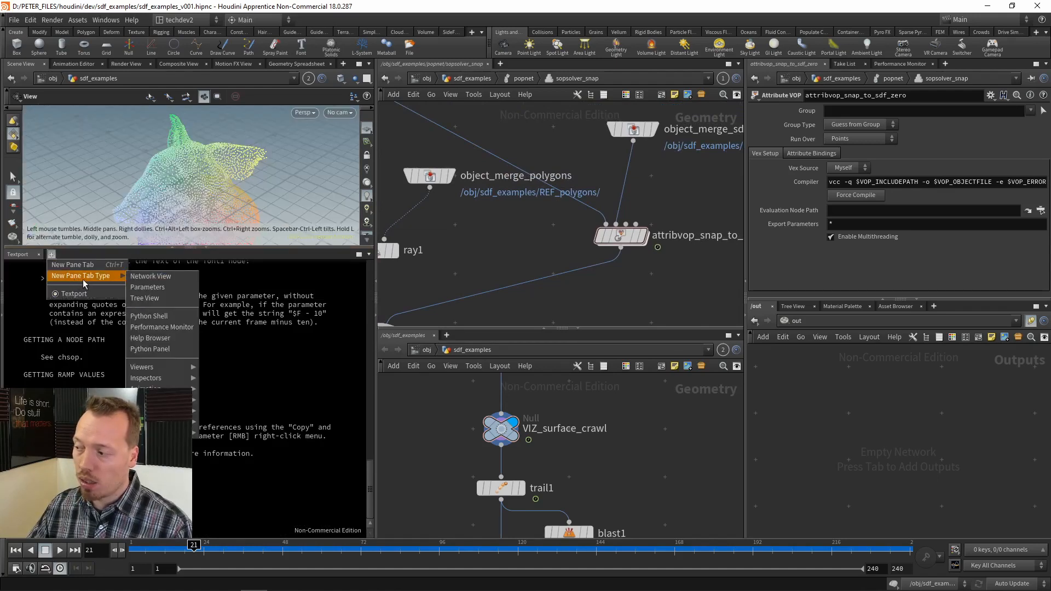
pyautogui.click(147, 287)
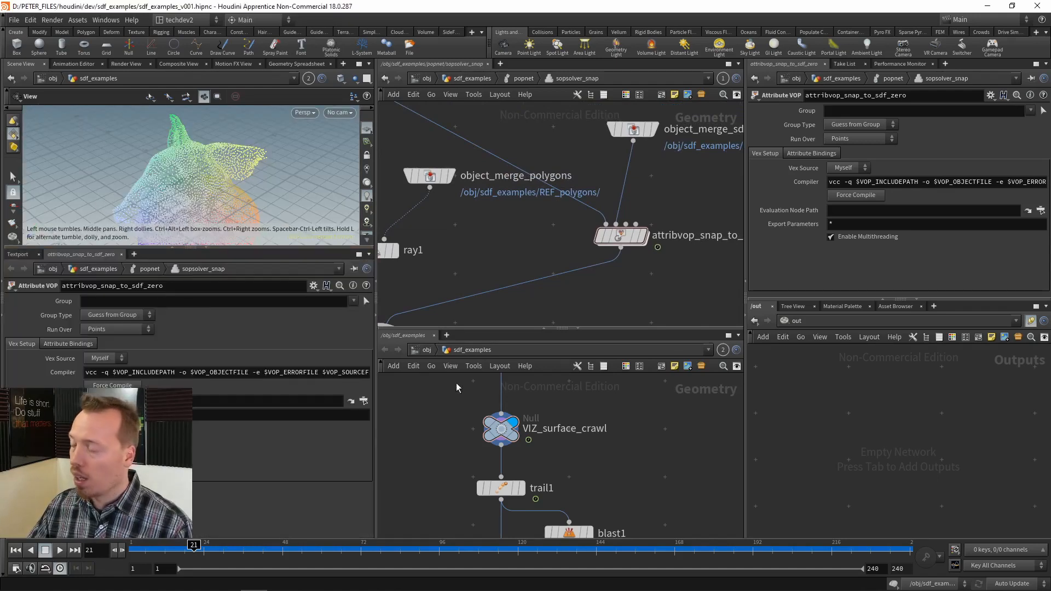
# Bring the upper middle network view back up to sdf_examples and pin the new Parameters tab to the popnet node.
pyautogui.press('u')
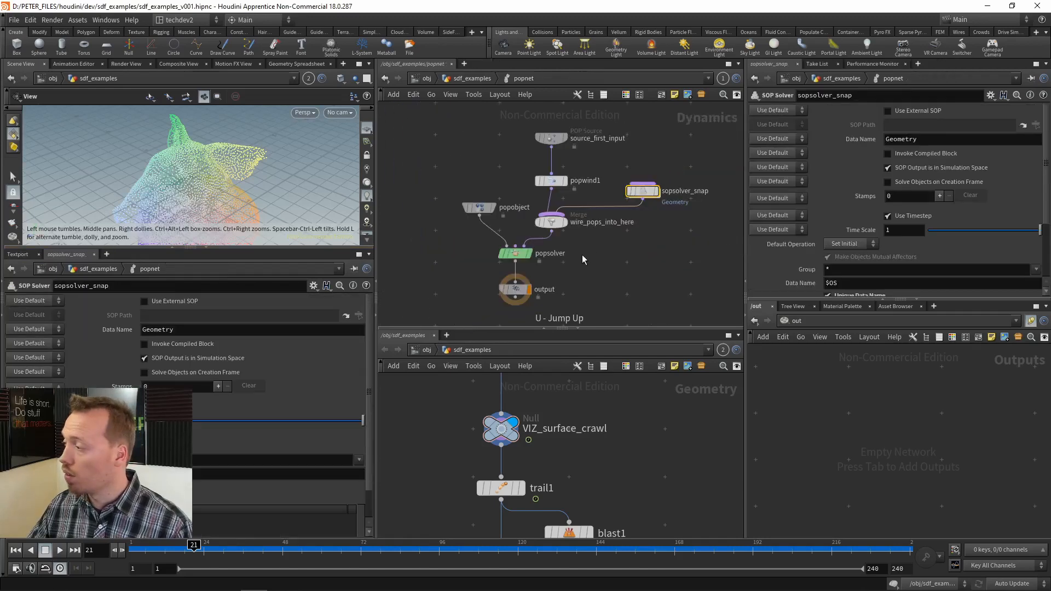
pyautogui.press('u')
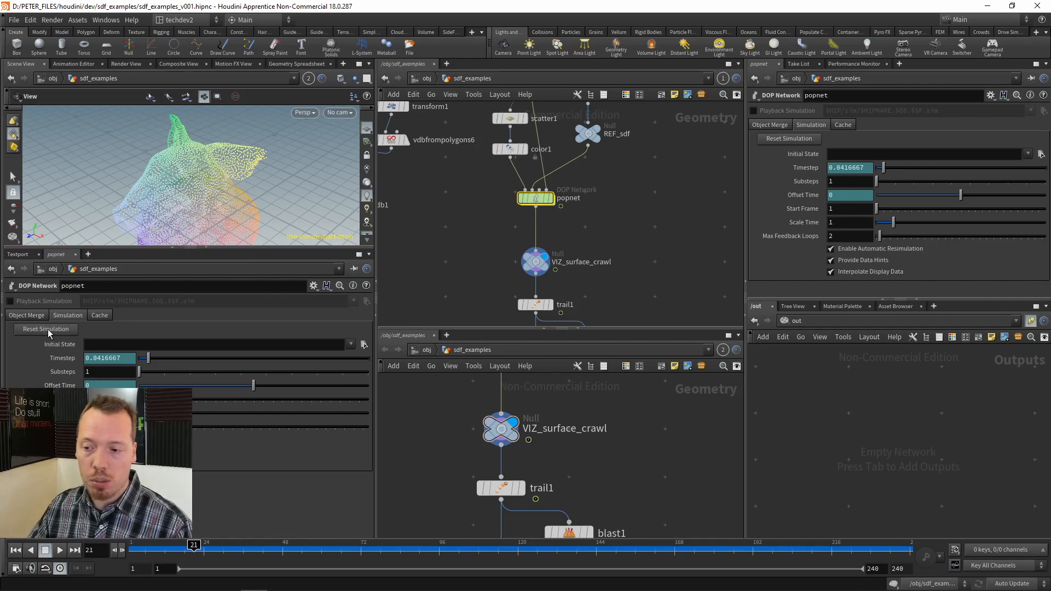
pyautogui.click(354, 269)
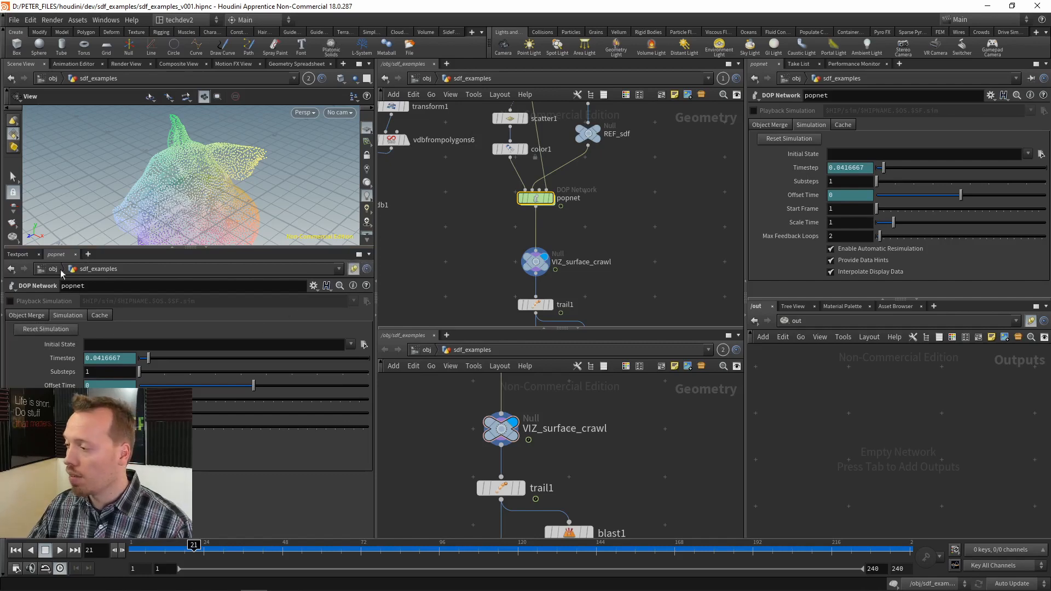
# Shrink the pane with the pinned popnet parameters to a short strip that still shows Reset Simulation, enlarging the scene view.
pyautogui.moveTo(154, 249); pyautogui.dragTo(154, 376)
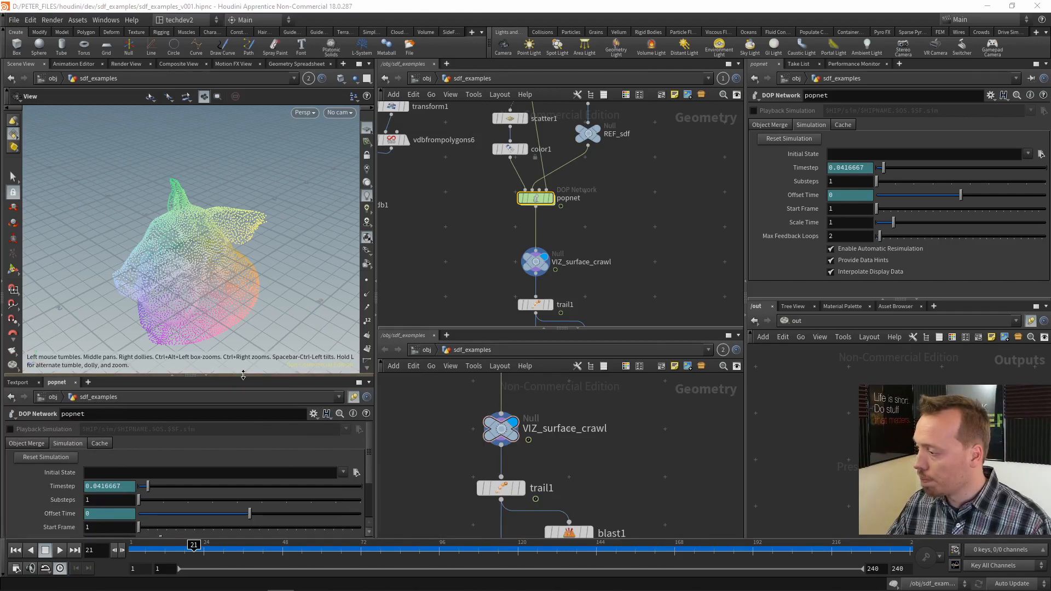
pyautogui.moveTo(241, 375); pyautogui.dragTo(219, 420)
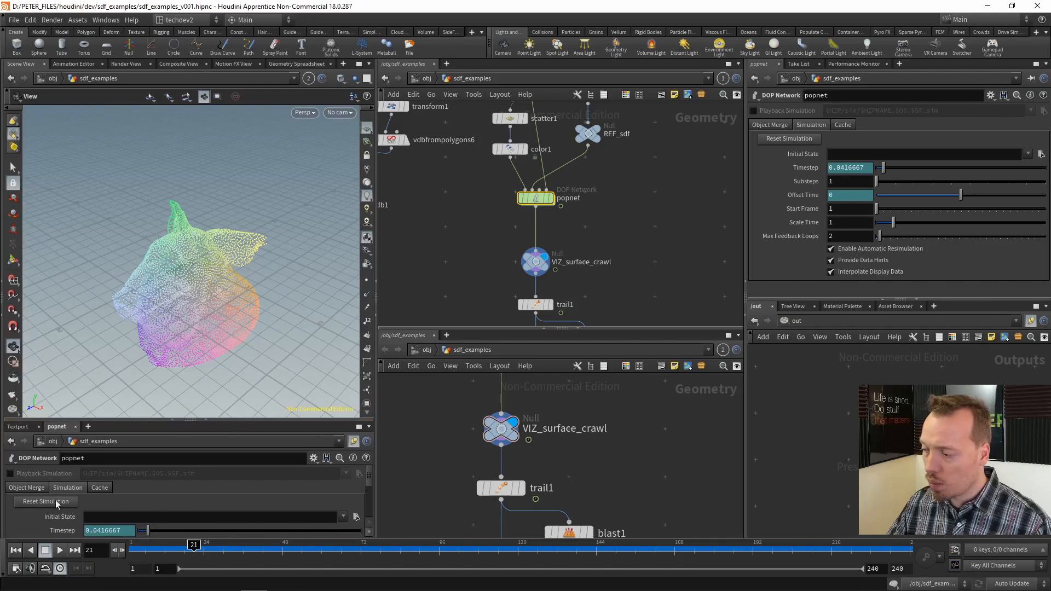
# Go inside popnet in the upper network view, select popwind1, and reset the simulation at frame 1.
pyautogui.doubleClick(535, 198)
pyautogui.scroll(2, 630, 143)
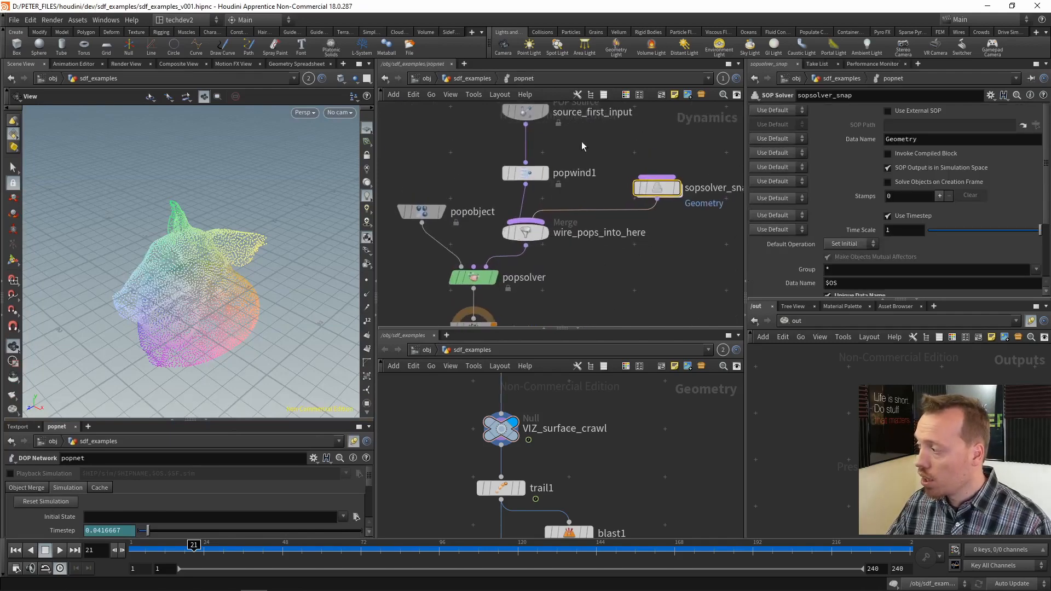
pyautogui.click(526, 173)
pyautogui.click(15, 550)
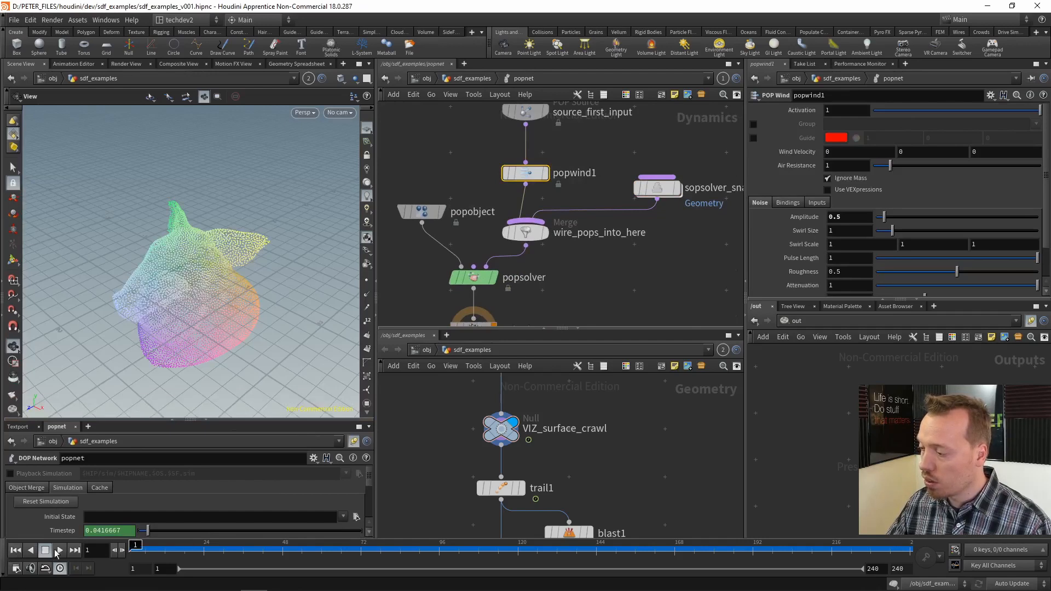
pyautogui.click(52, 500)
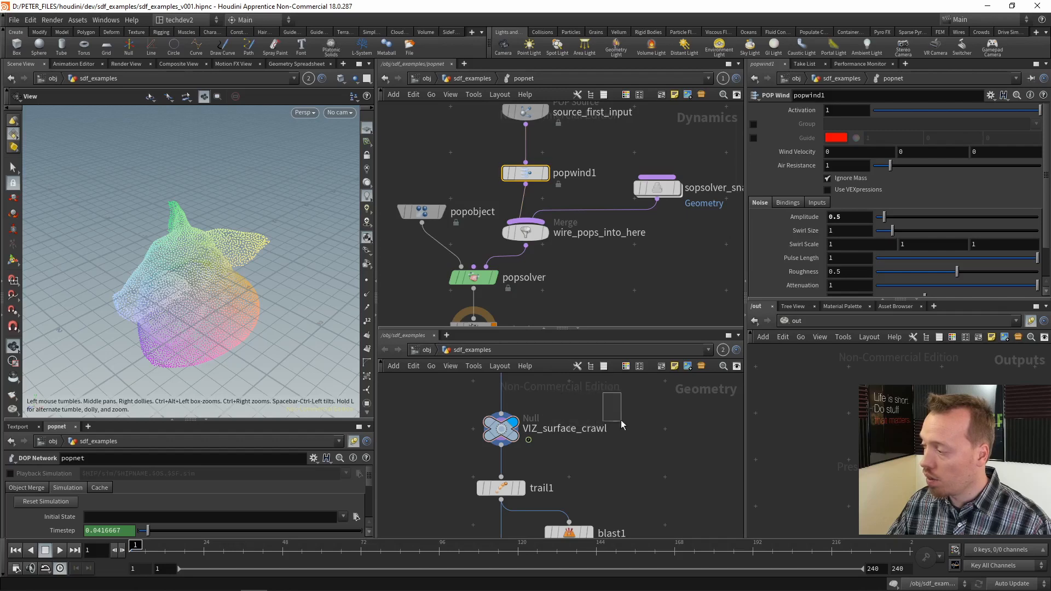
# Inspect trail1 in the lower network view and sopsolver_snap in the upper one, and play the simulation.
pyautogui.moveTo(605, 465); pyautogui.dragTo(474, 512)
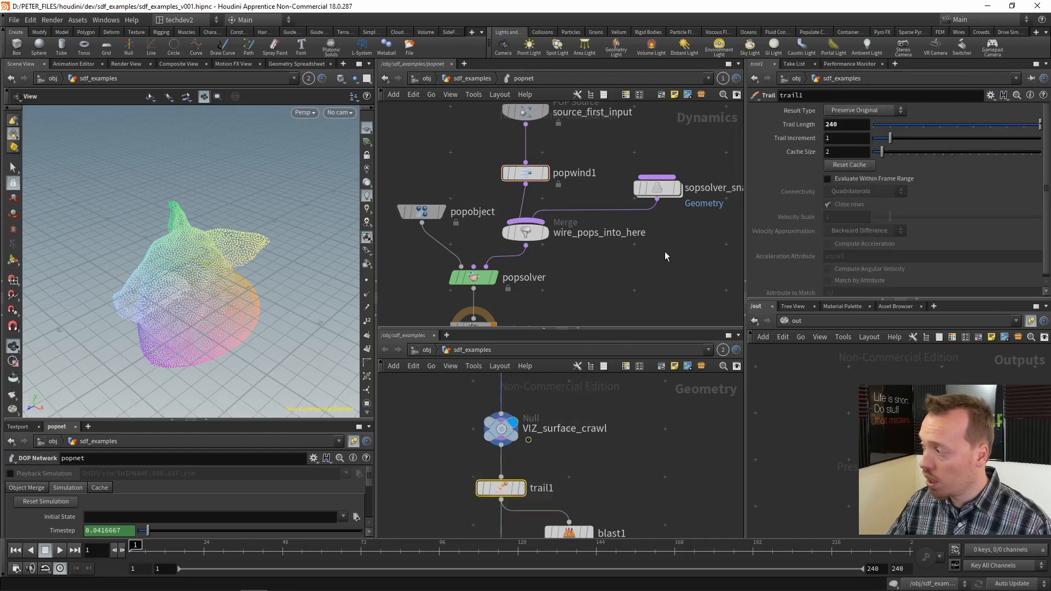
pyautogui.click(657, 188)
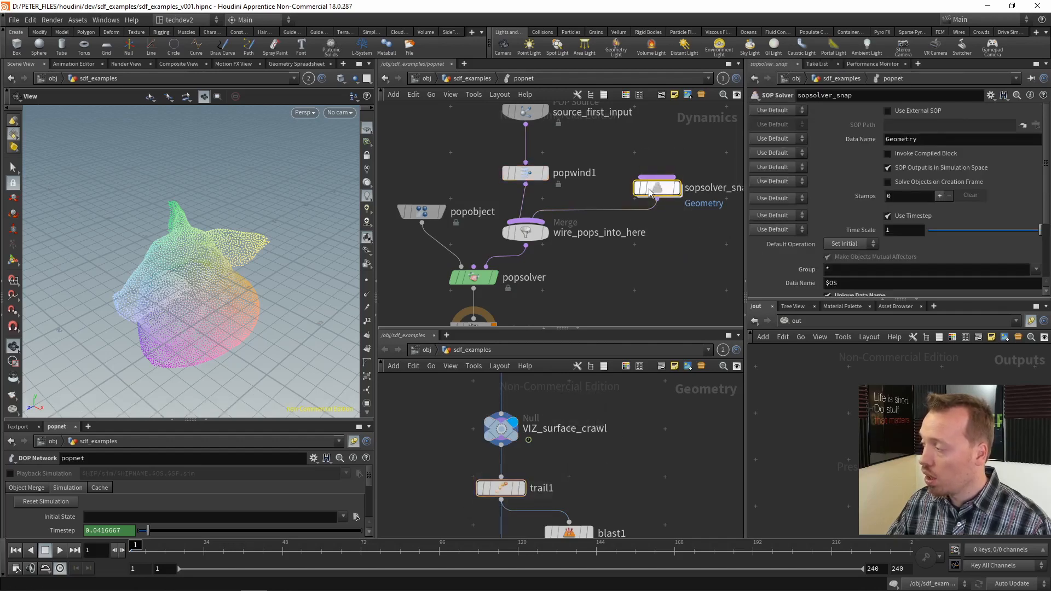
pyautogui.scroll(3, 657, 177)
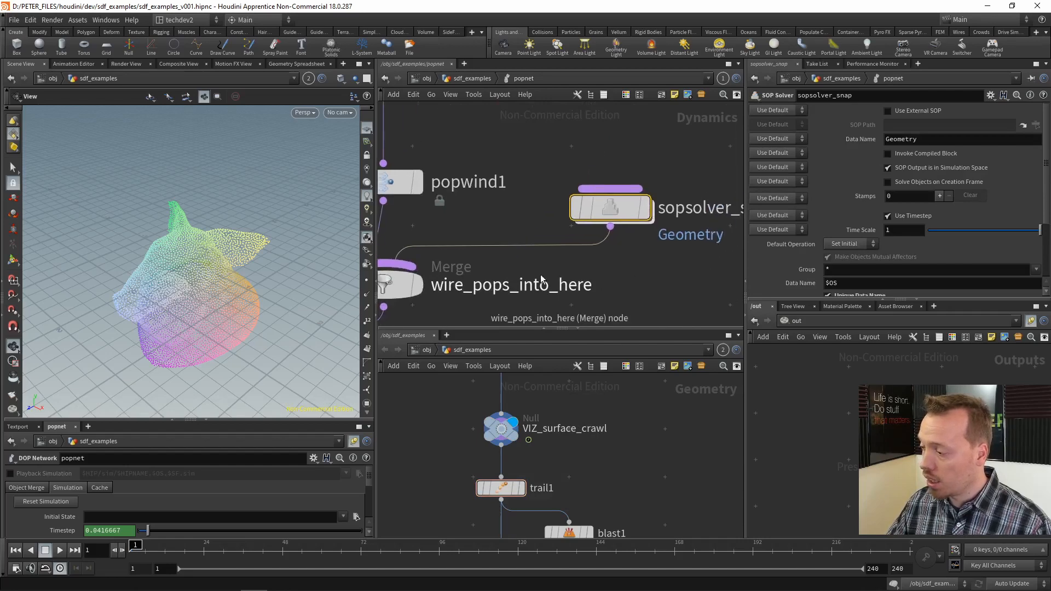
pyautogui.click(58, 550)
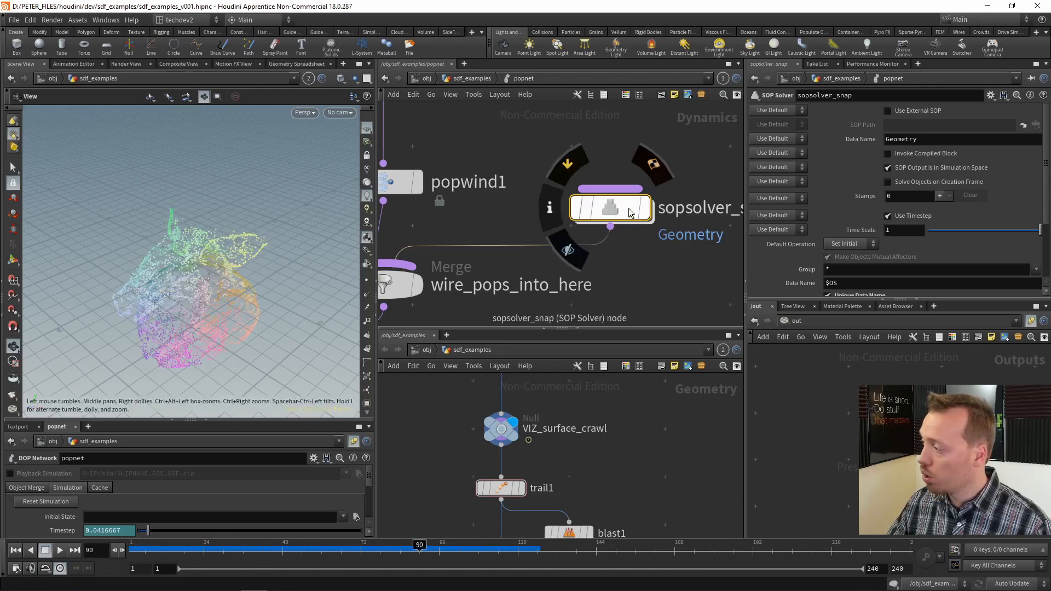
# Test the simulation up to frame 107 with sopsolver_snap temporarily bypassed, restoring the node at the end.
pyautogui.click(576, 207)
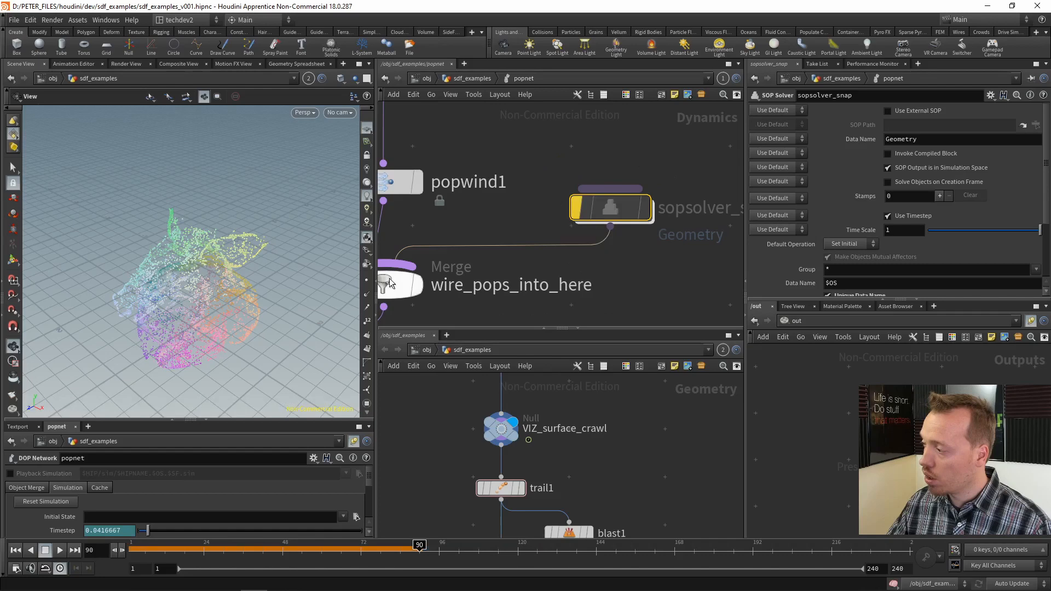
pyautogui.click(16, 551)
pyautogui.moveTo(155, 546); pyautogui.dragTo(475, 546)
pyautogui.moveTo(236, 293); pyautogui.dragTo(271, 258)
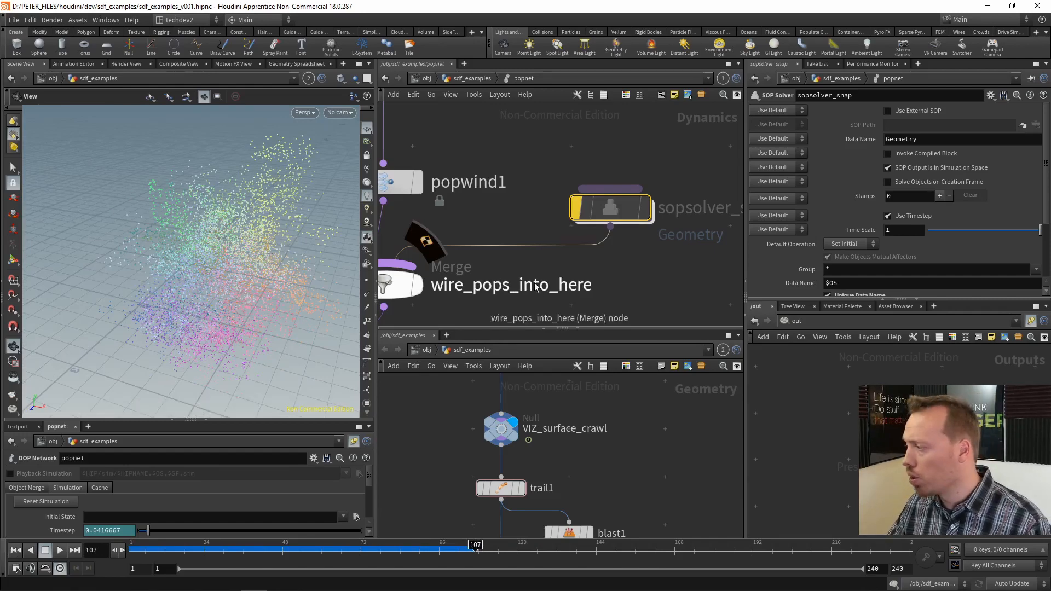
pyautogui.click(579, 159)
# Go through sopsolver_snap into attribvop_snap_to_sdf_zero in the upper network view and enter popnet in the lower one.
pyautogui.press('Return')
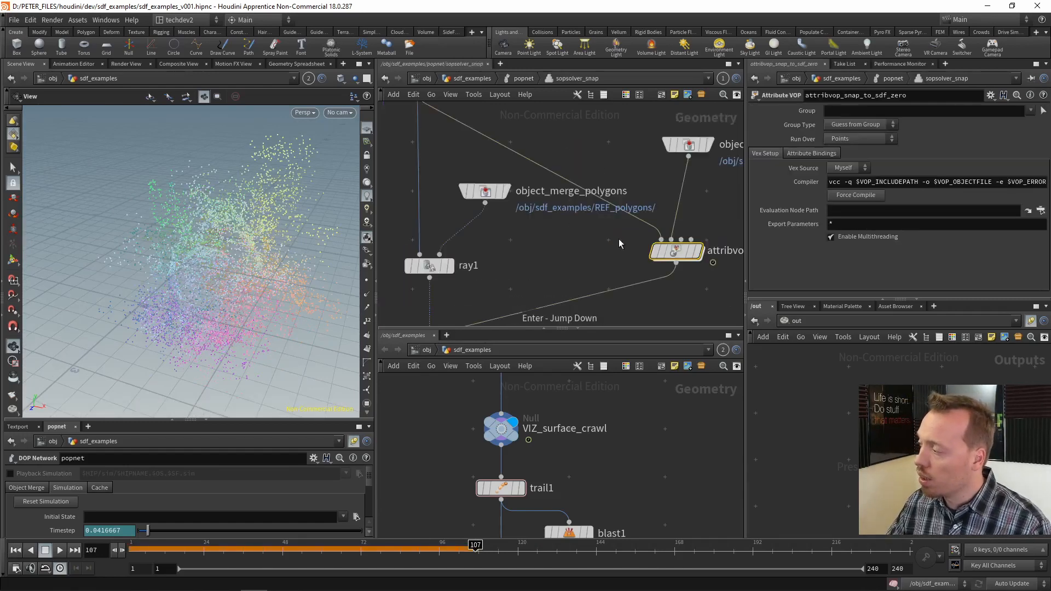
pyautogui.press('Return')
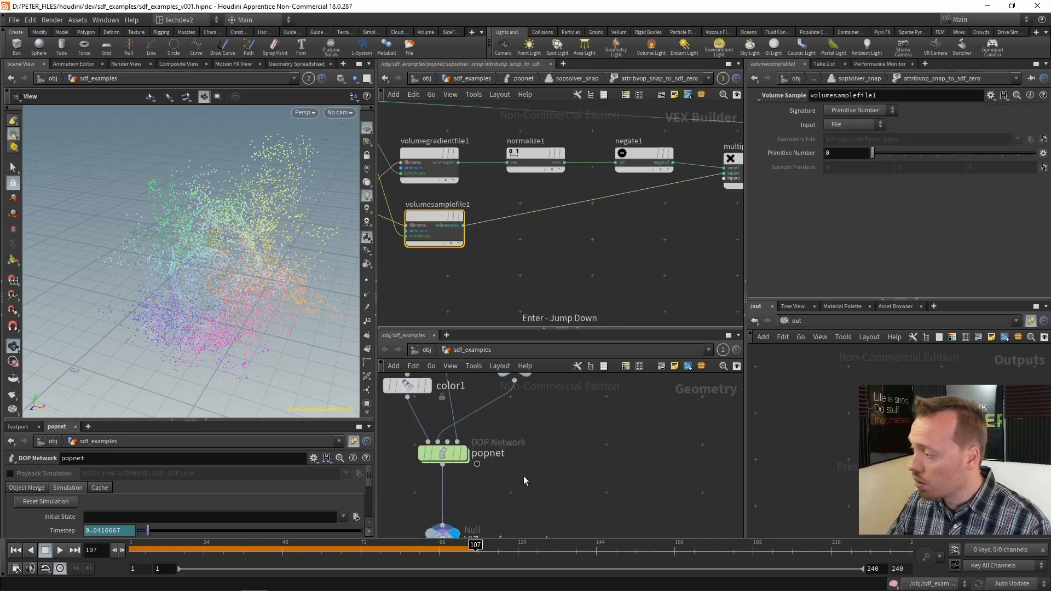
pyautogui.doubleClick(441, 452)
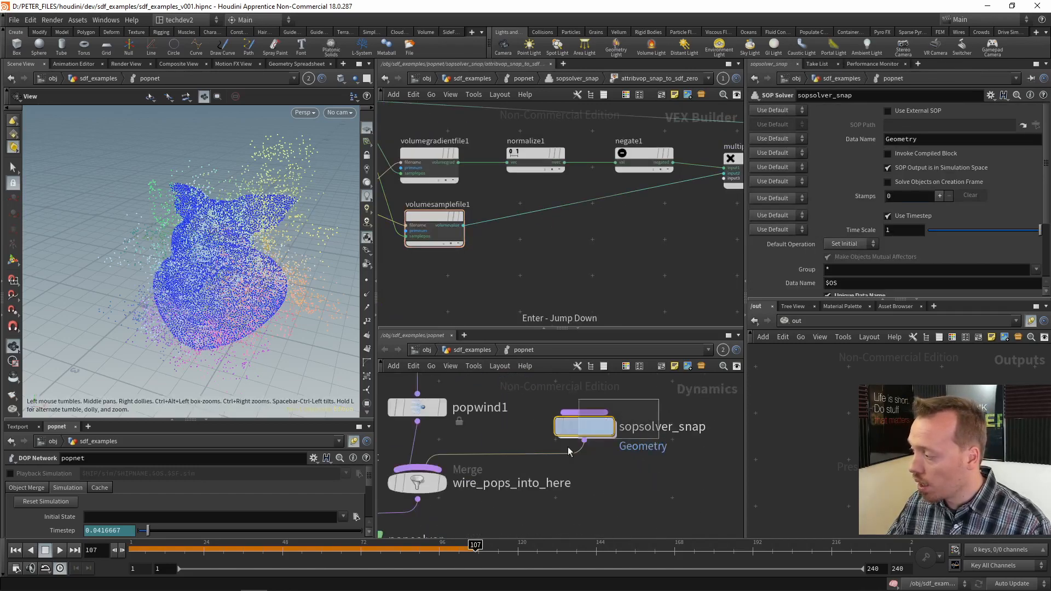
pyautogui.moveTo(620, 232); pyautogui.dragTo(507, 261, button='middle')
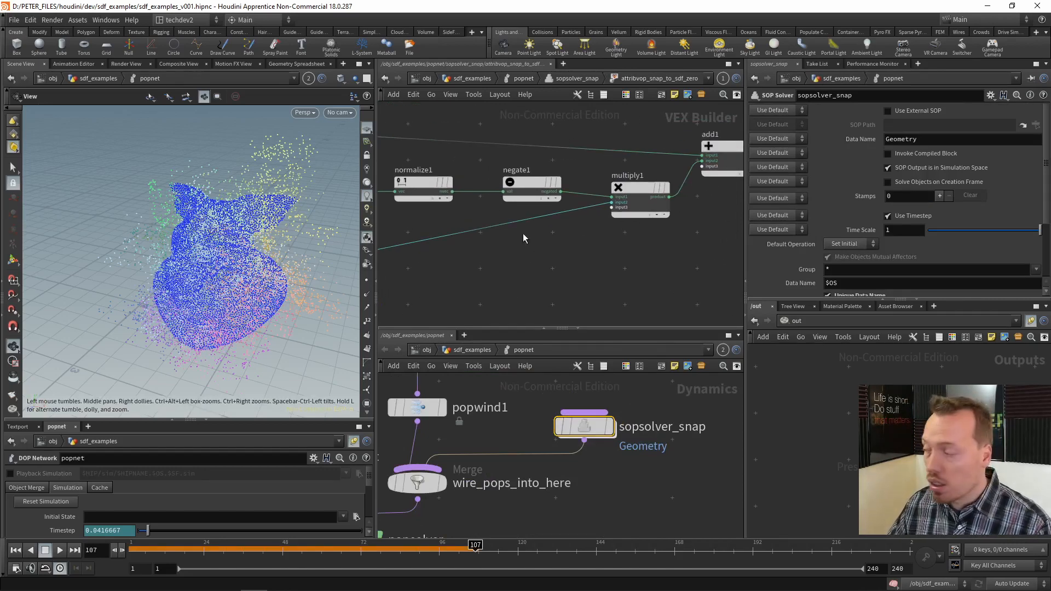
# Move the upper network view up to popnet and back down through sopsolver_snap into attribvop_snap_to_sdf_zero.
pyautogui.press('u')
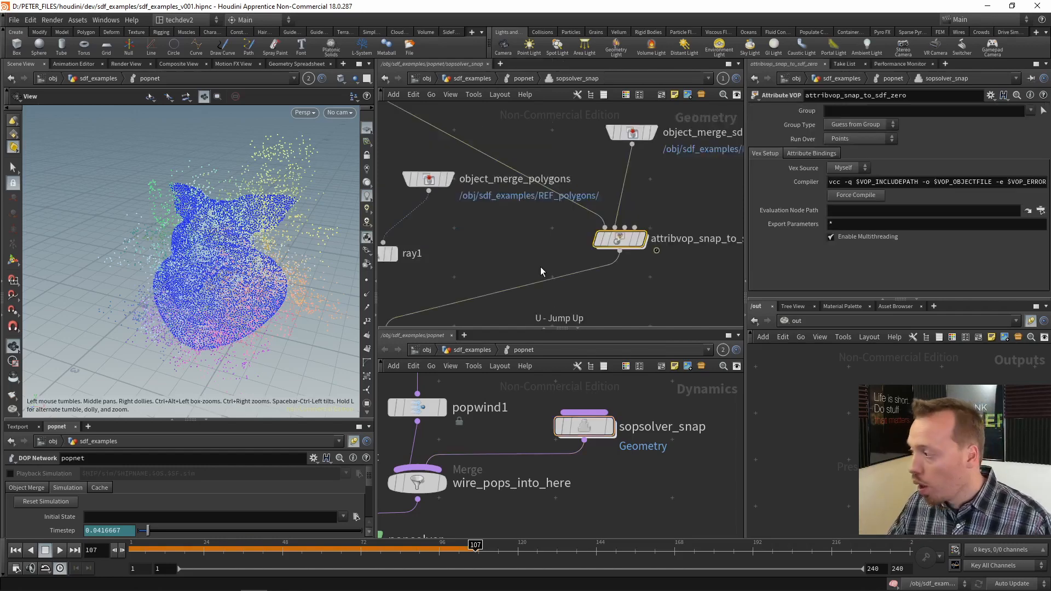
pyautogui.press('u')
pyautogui.moveTo(645, 264); pyautogui.dragTo(603, 163)
pyautogui.press('Return')
pyautogui.press('Return')
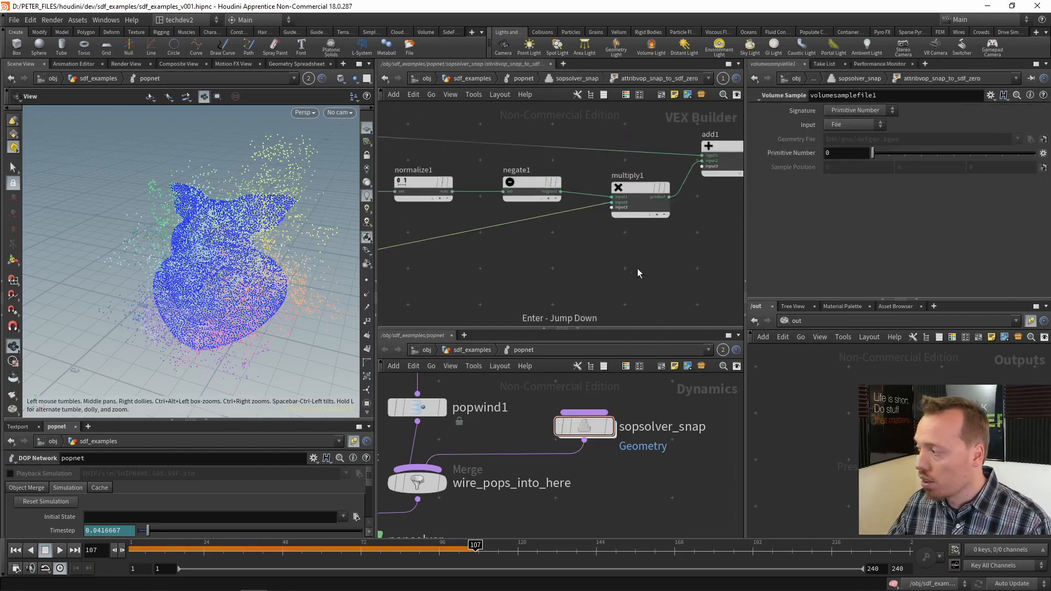
# Return the upper network view to the popnet level, looking over the whole sopsolver_snap network on the way.
pyautogui.press('u')
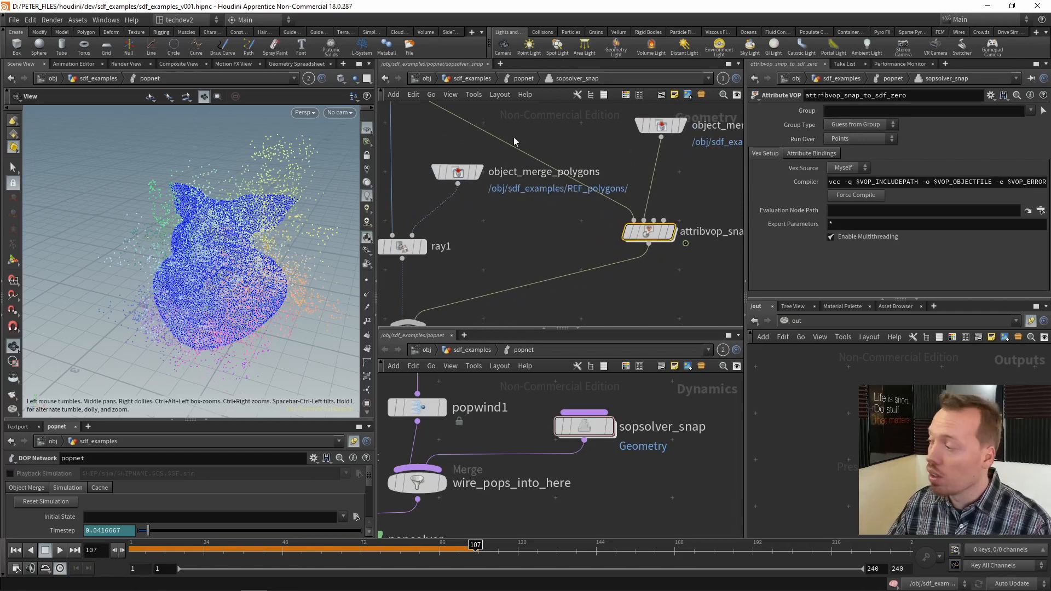
pyautogui.scroll(-5, 524, 215)
pyautogui.moveTo(514, 216); pyautogui.dragTo(523, 225, button='middle')
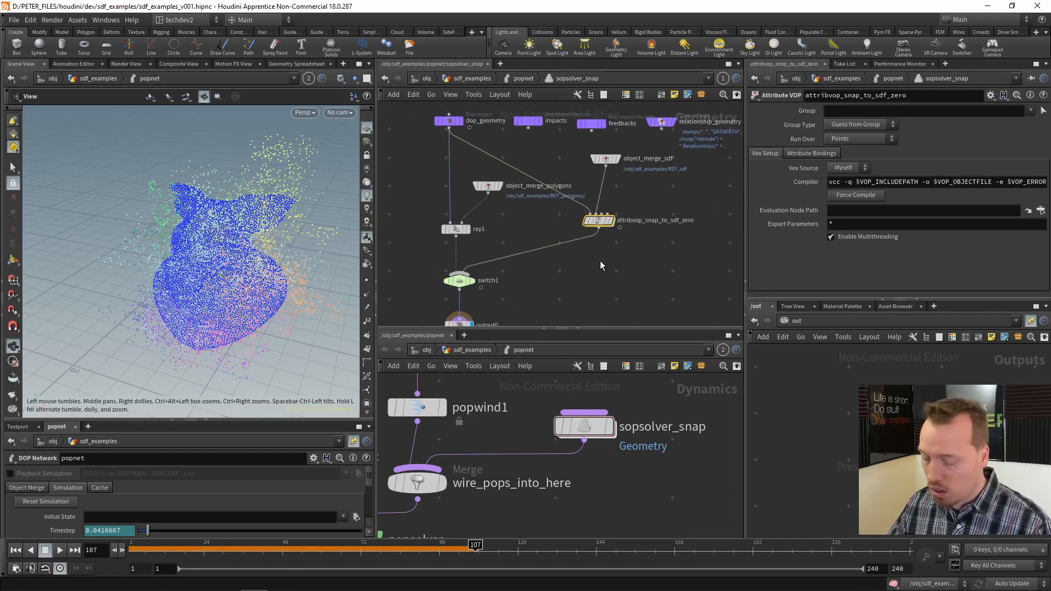
pyautogui.press('u')
pyautogui.scroll(-3, 646, 269)
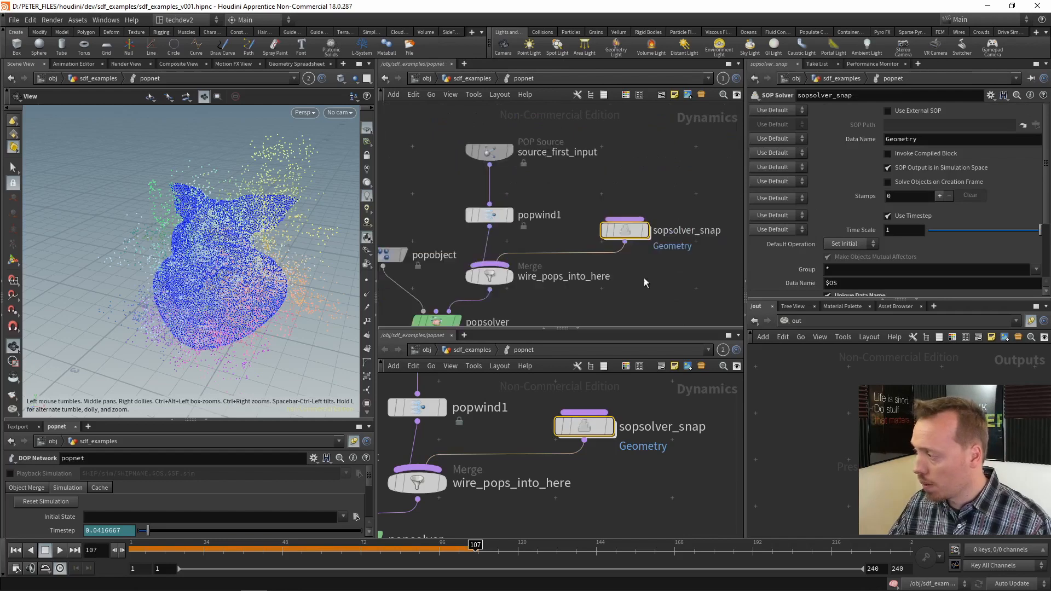
pyautogui.moveTo(644, 277); pyautogui.dragTo(651, 222, button='middle')
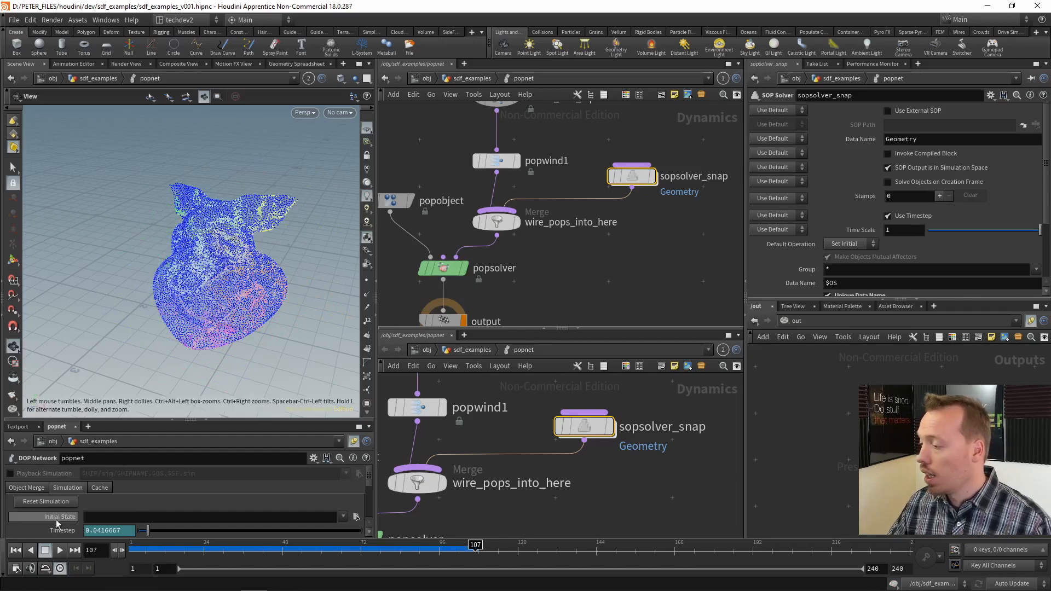
# Bring the lower network view up to sdf_examples and select the VIZ_surface_crawl null.
pyautogui.moveTo(632, 465); pyautogui.dragTo(635, 433, button='middle')
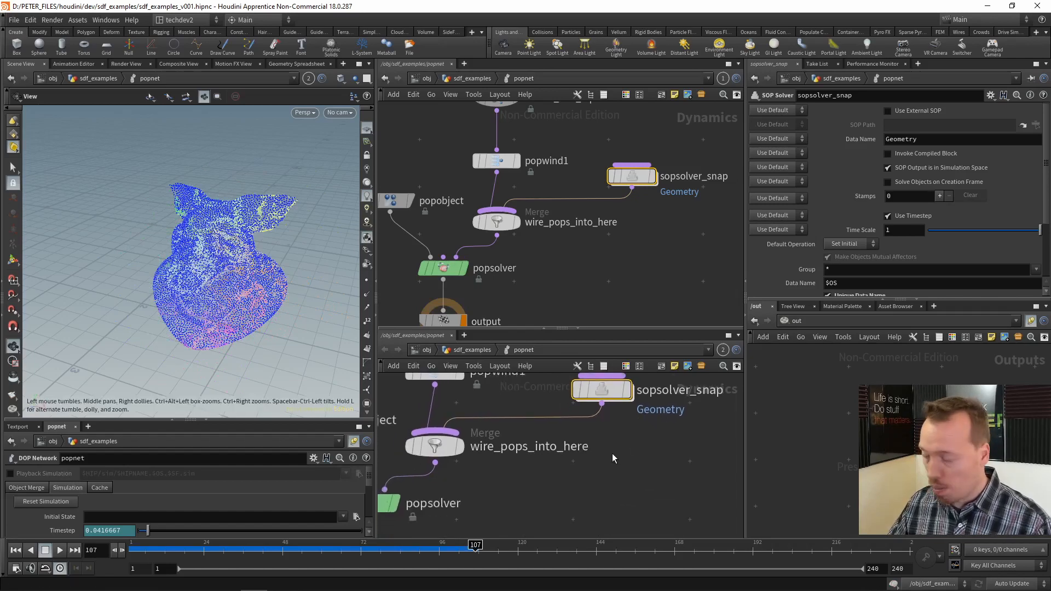
pyautogui.press('u')
pyautogui.click(486, 469)
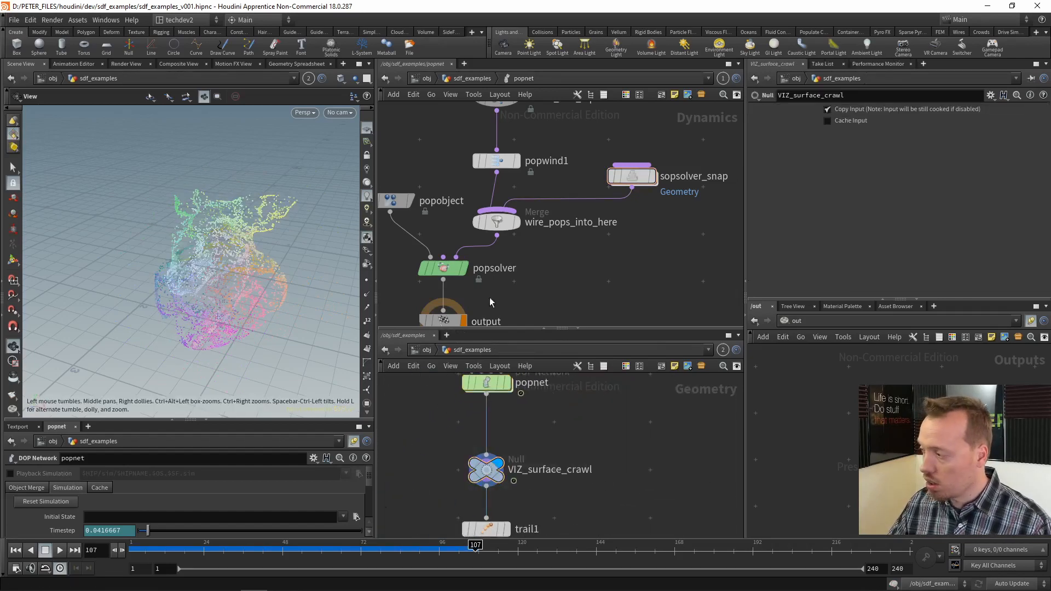
# Link the scene view to Last Selected Node and go through sopsolver_snap into attribvop_snap_to_sdf_zero in the upper network view.
pyautogui.click(309, 79)
pyautogui.click(333, 118)
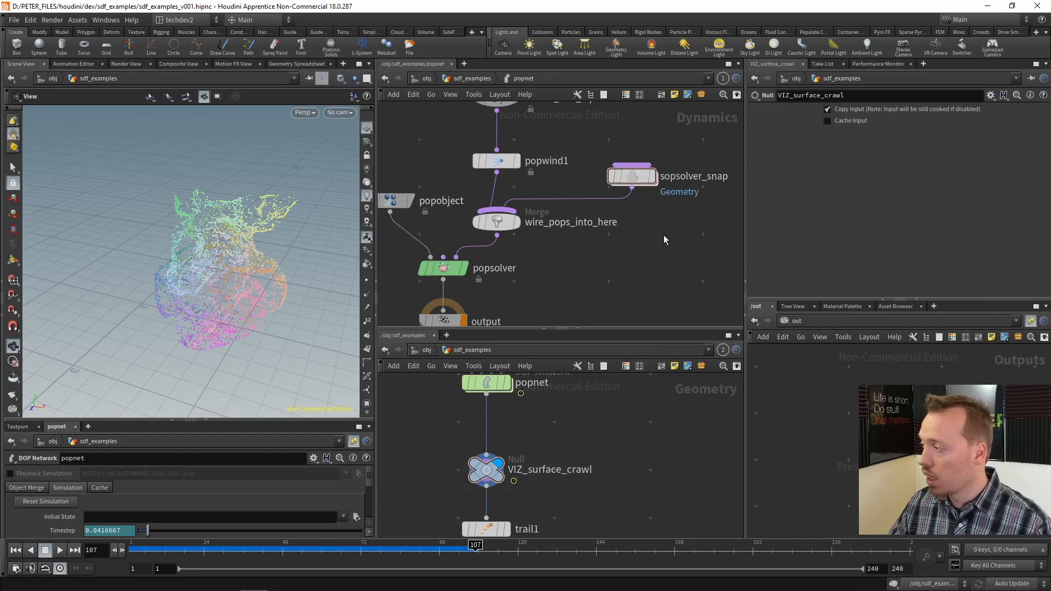
pyautogui.click(646, 177)
pyautogui.press('Return')
pyautogui.press('Return')
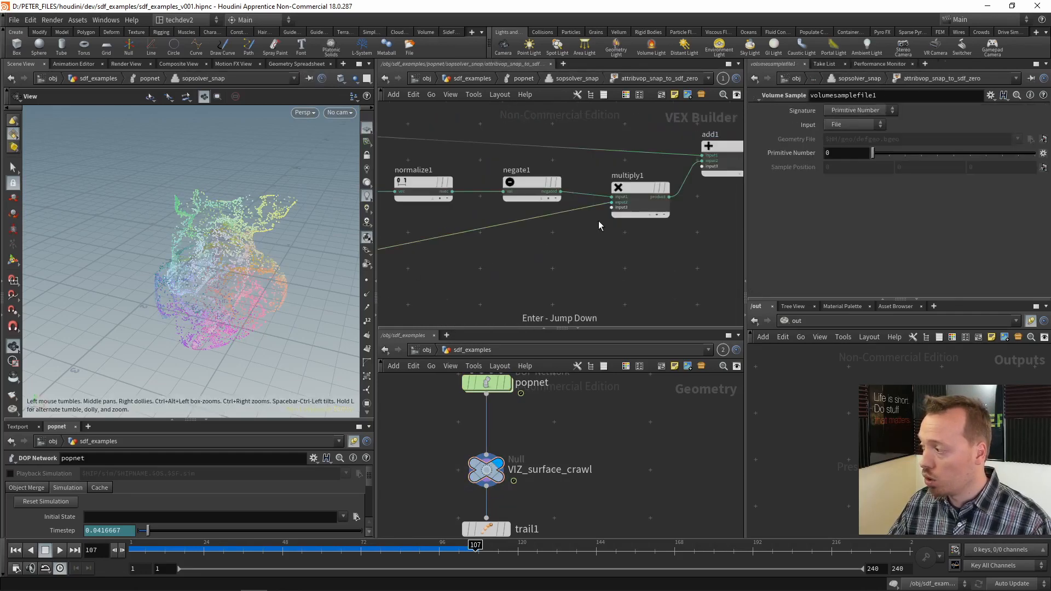
# Select VIZ_surface_crawl in the lower view, scrub the timeline to frame 134, and bring the upper view up to popnet.
pyautogui.click(485, 469)
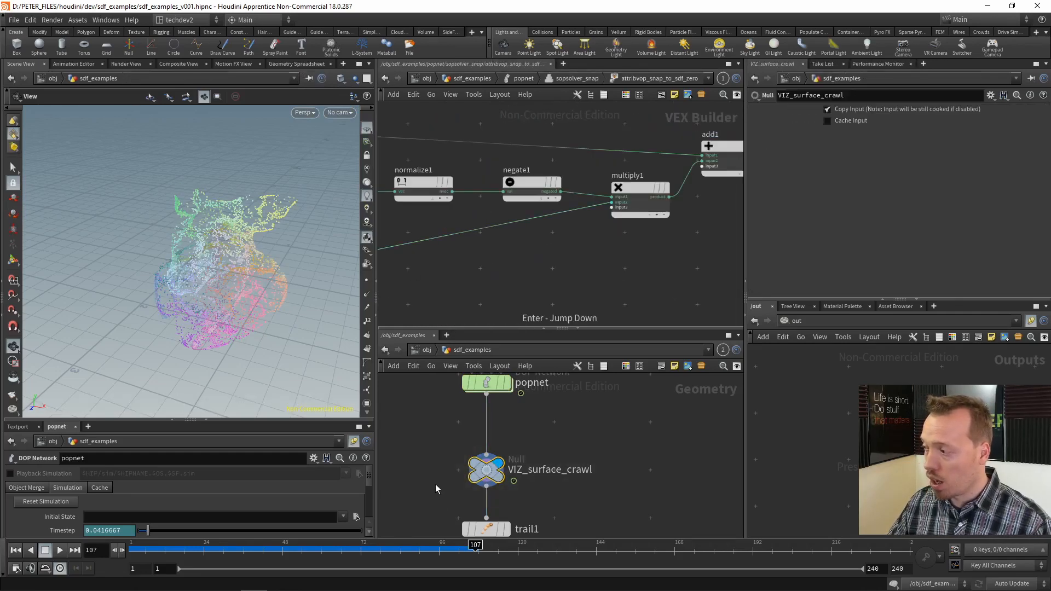
pyautogui.press('u')
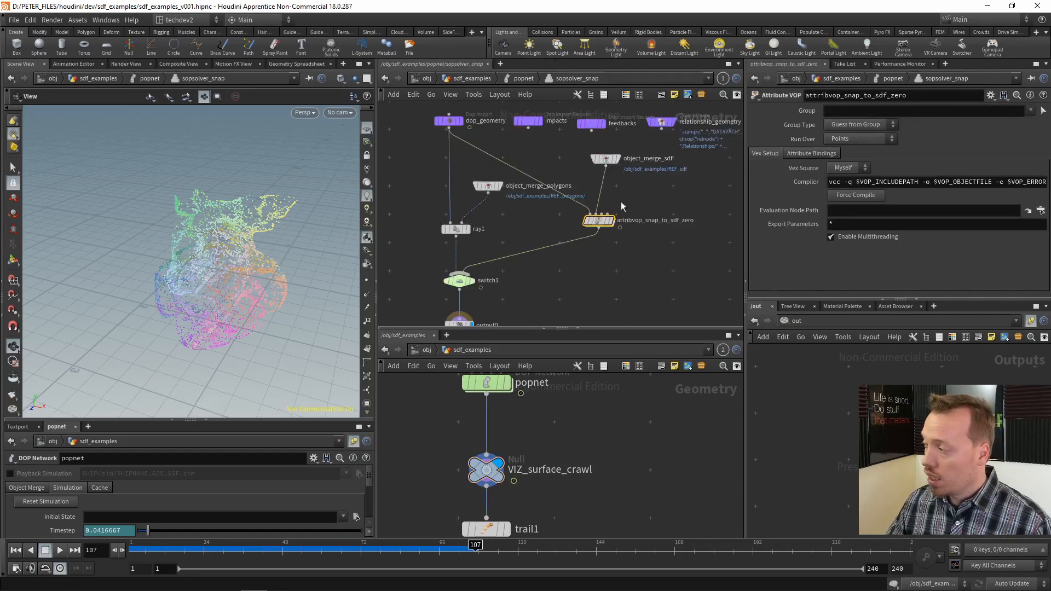
pyautogui.moveTo(474, 544); pyautogui.dragTo(580, 547)
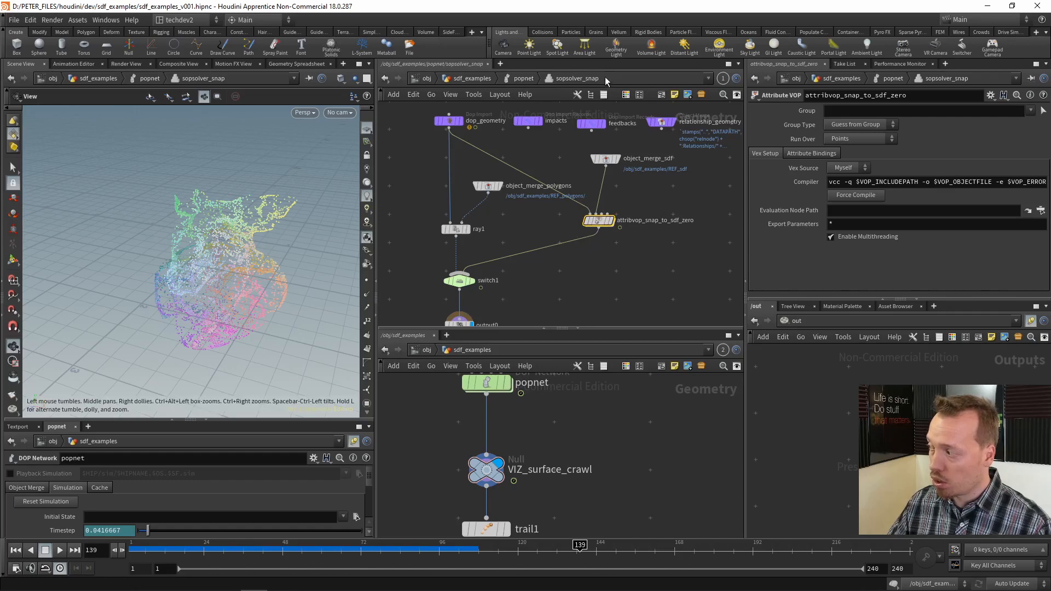
pyautogui.moveTo(580, 549); pyautogui.dragTo(519, 549)
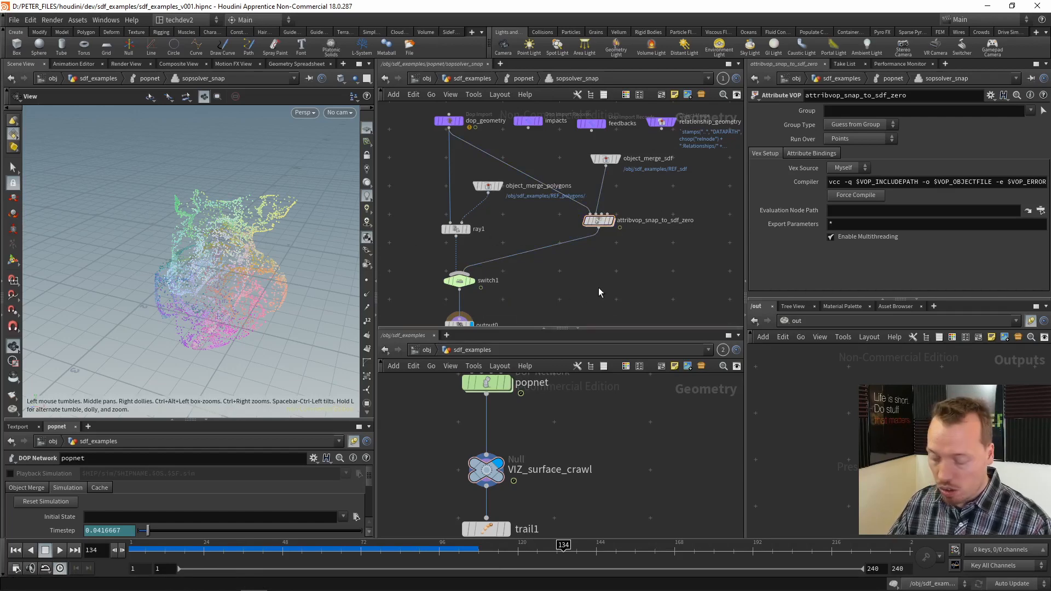
pyautogui.press('u')
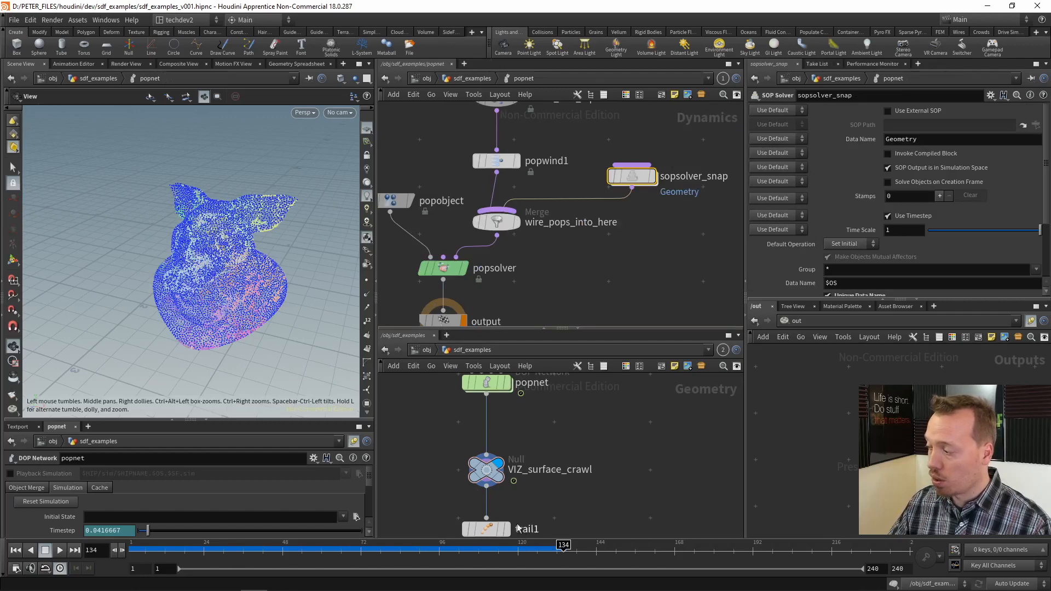
# Play the simulation from frame 1, stop it, and reset the simulation at frame 1.
pyautogui.click(15, 550)
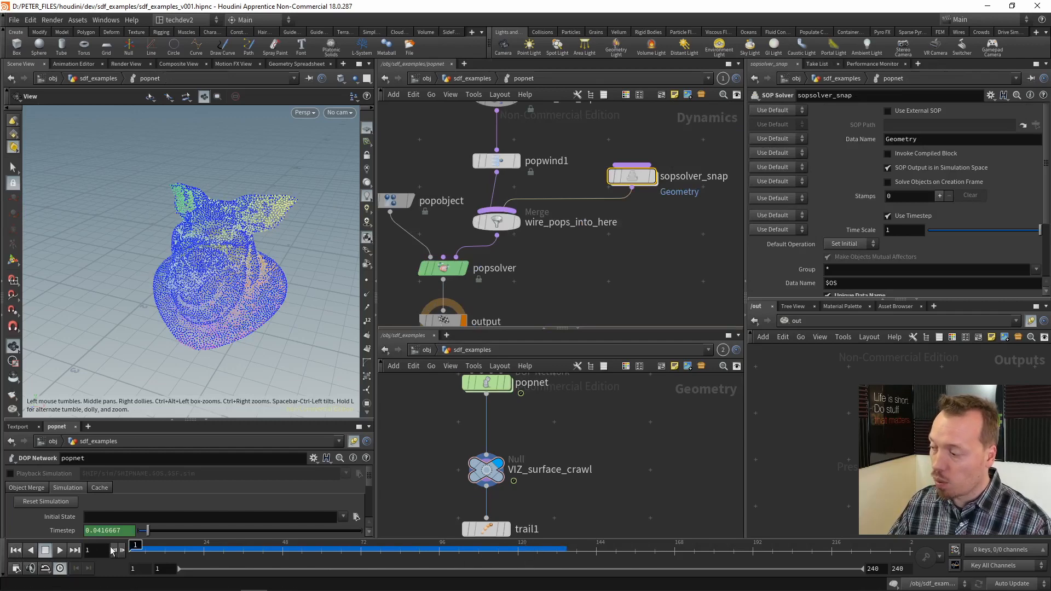
pyautogui.click(60, 550)
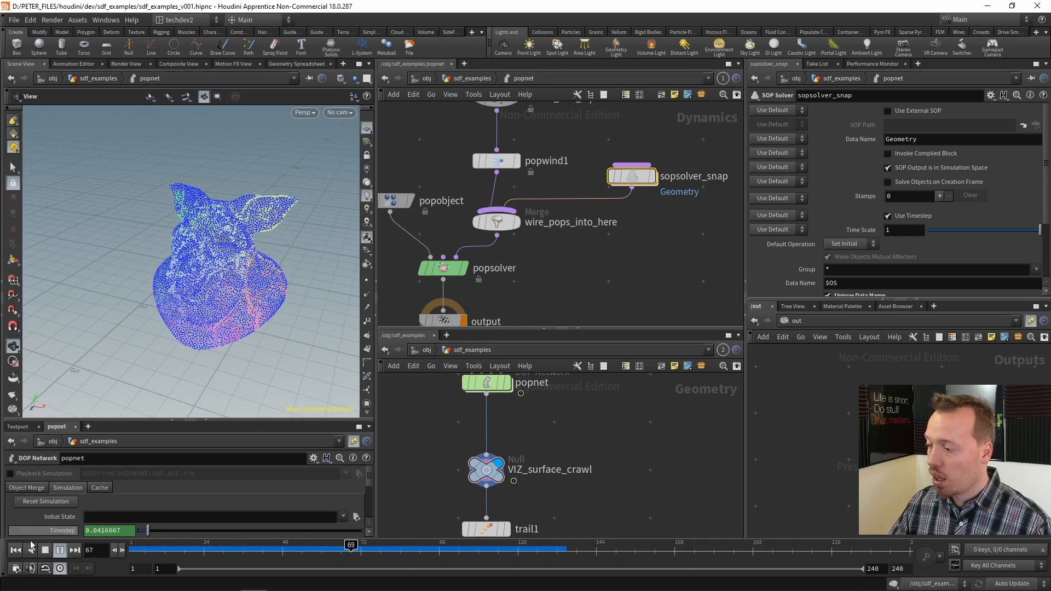
pyautogui.click(45, 550)
pyautogui.click(16, 550)
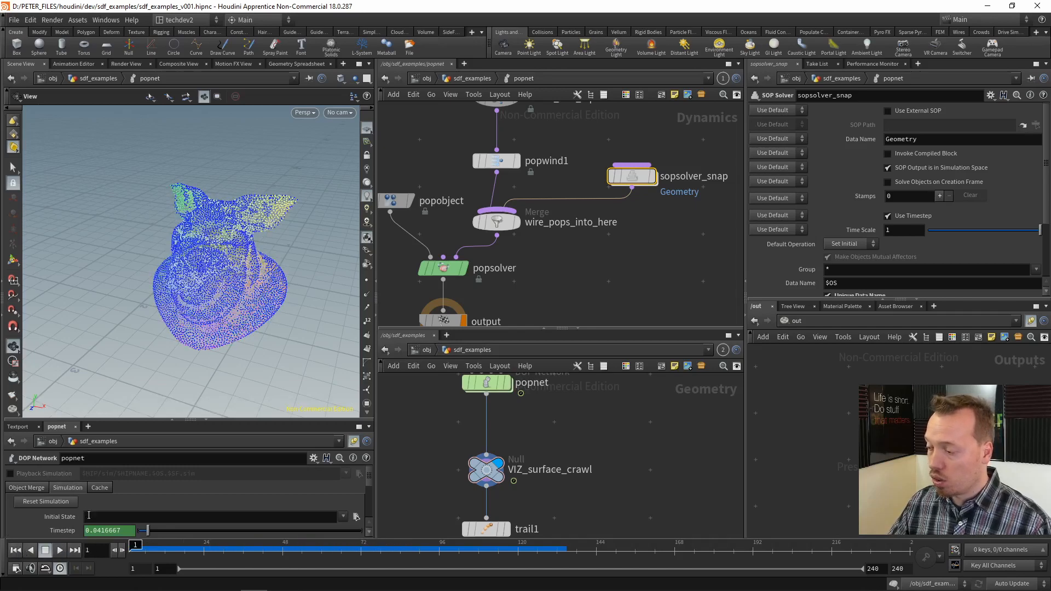
pyautogui.click(50, 501)
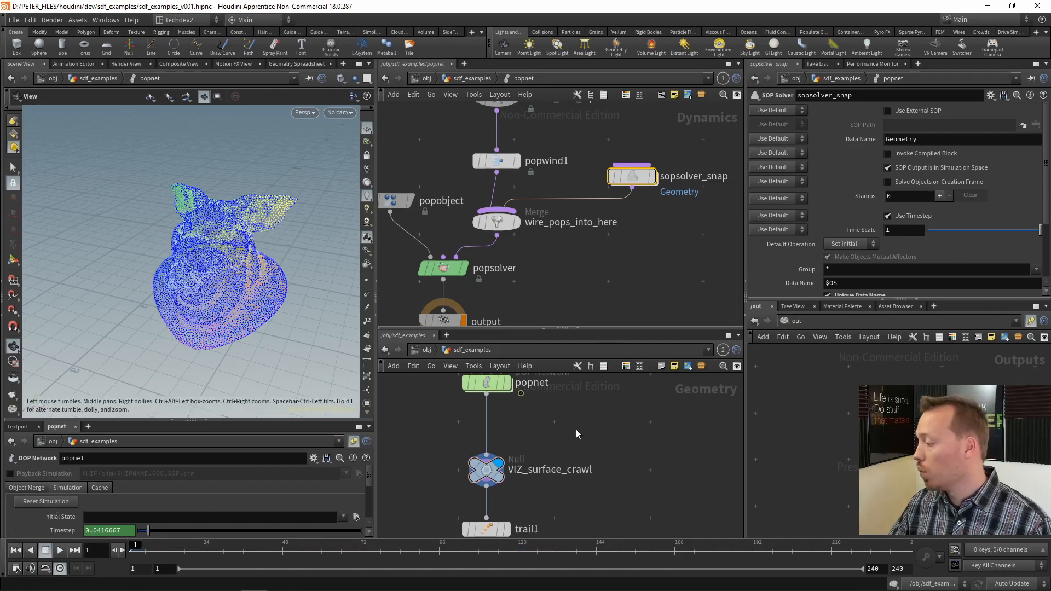
# Select VIZ_surface_crawl, link the scene view to pane group 2, and play the simulation.
pyautogui.moveTo(576, 434); pyautogui.dragTo(599, 411, button='middle')
pyautogui.moveTo(613, 410); pyautogui.dragTo(454, 461)
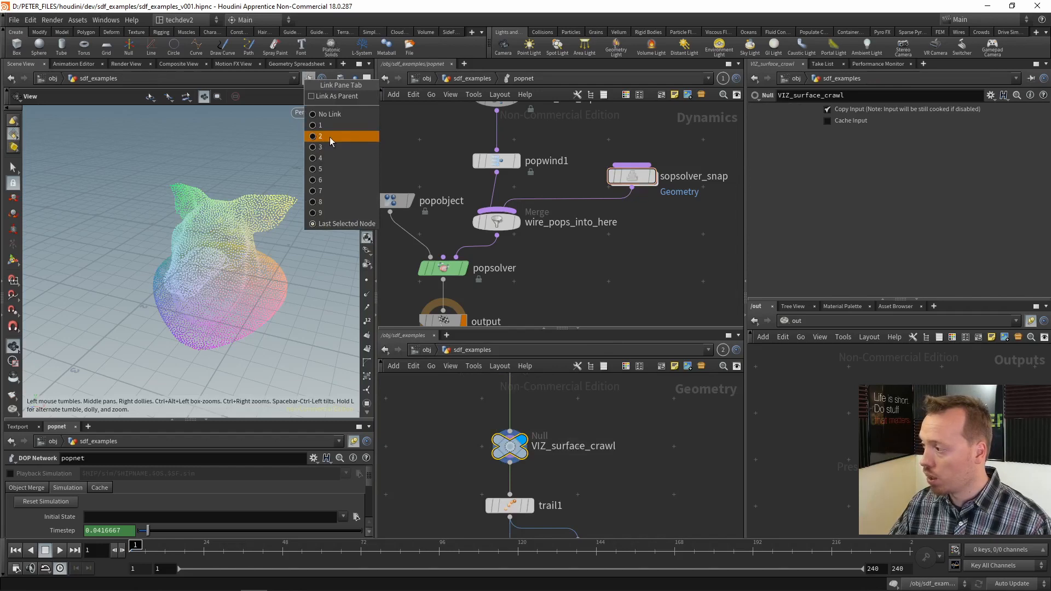
pyautogui.click(329, 137)
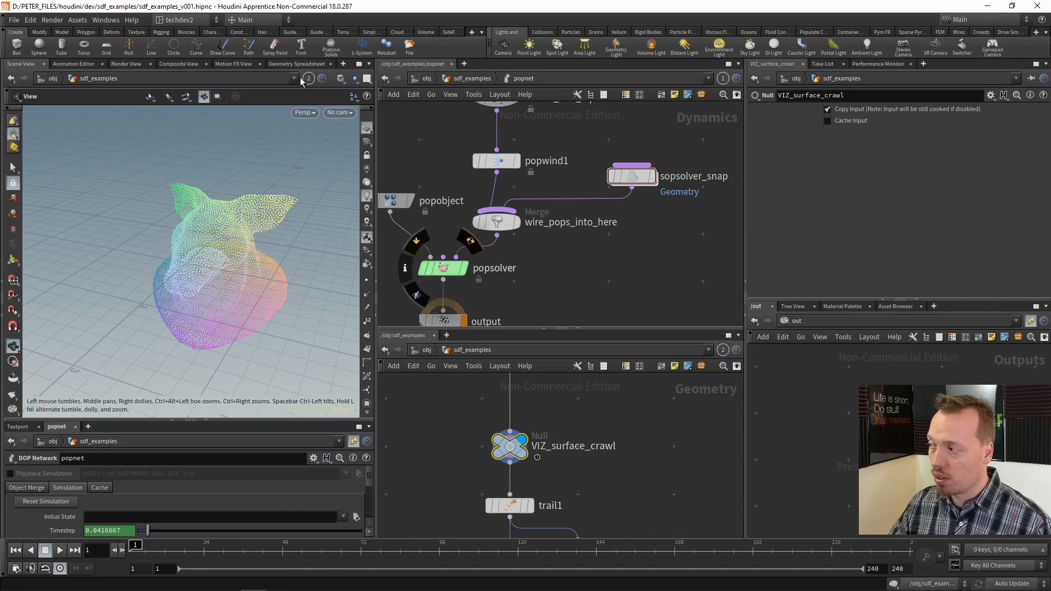
pyautogui.click(60, 550)
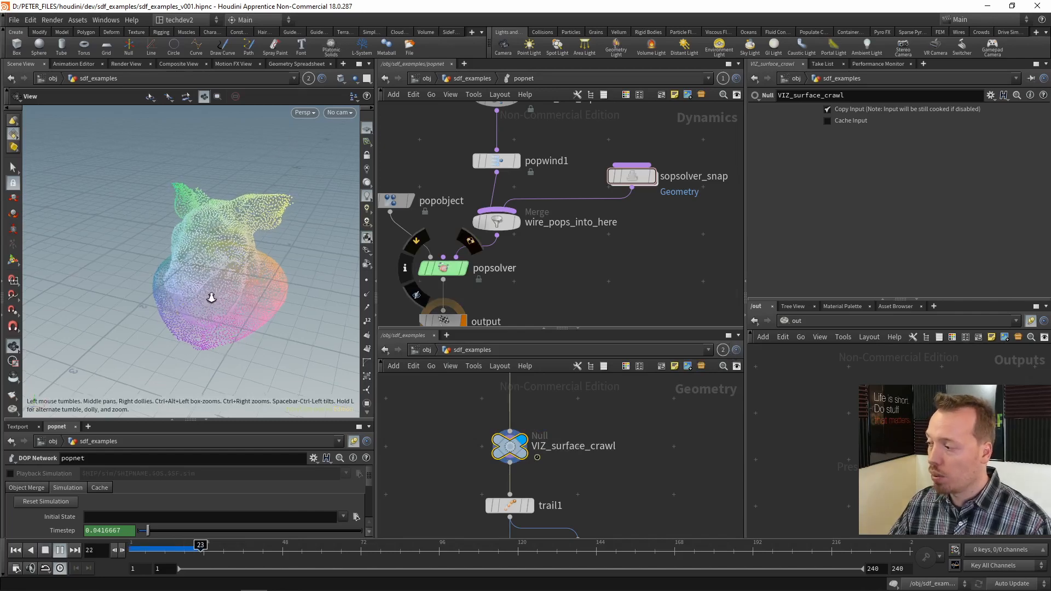
# Stop the simulation playback and bring the upper network view up to sdf_examples.
pyautogui.scroll(3, 255, 281)
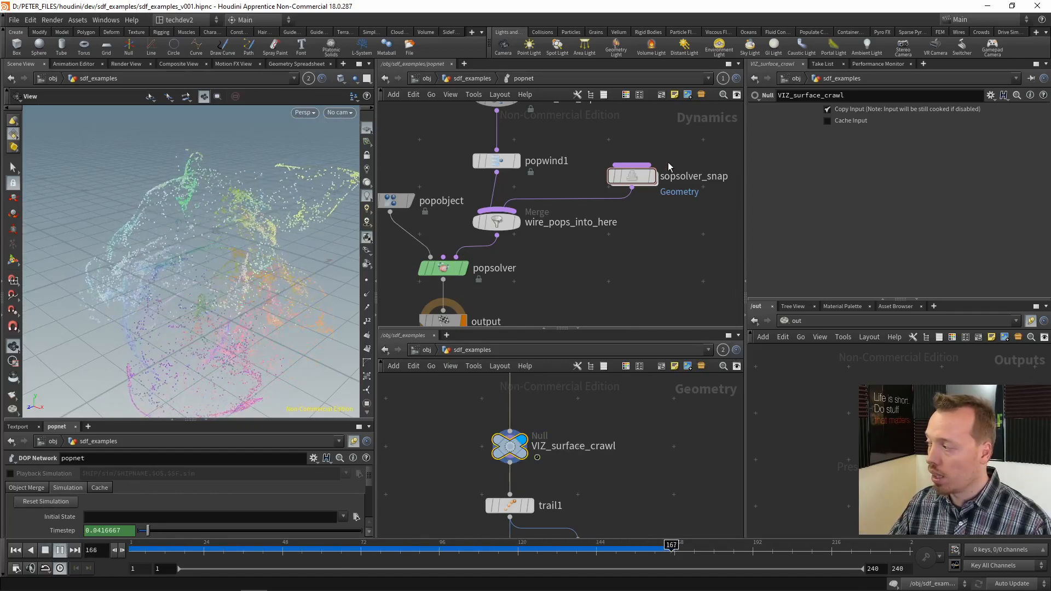
pyautogui.moveTo(668, 172)
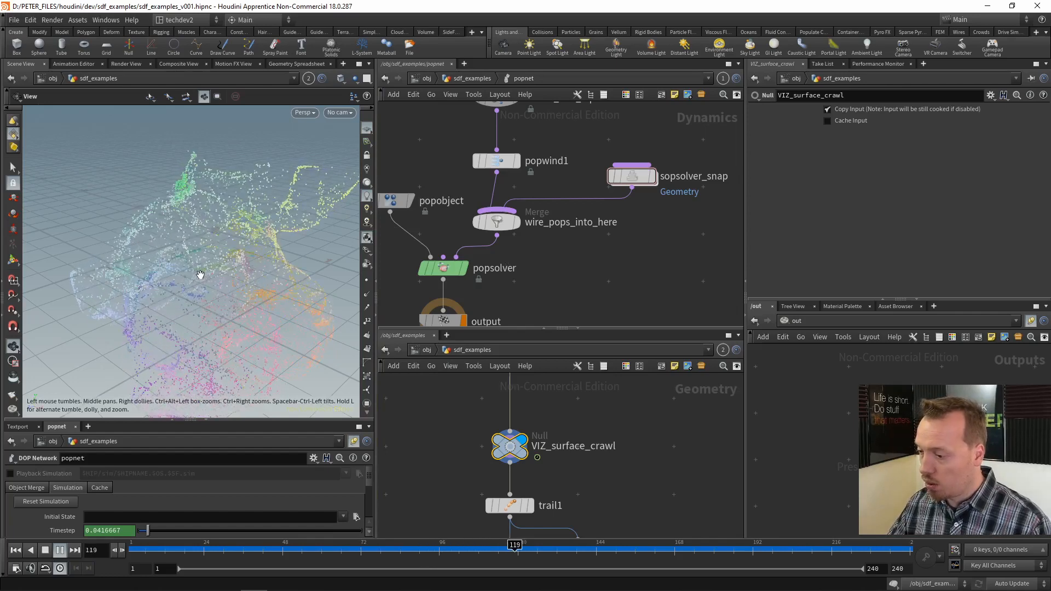
pyautogui.click(60, 550)
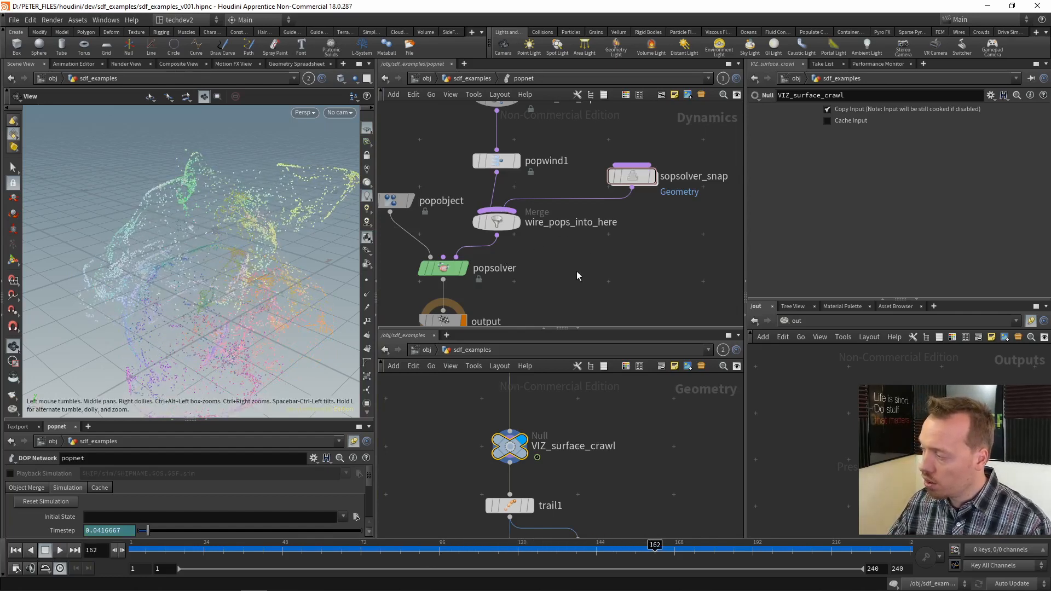
pyautogui.press('u')
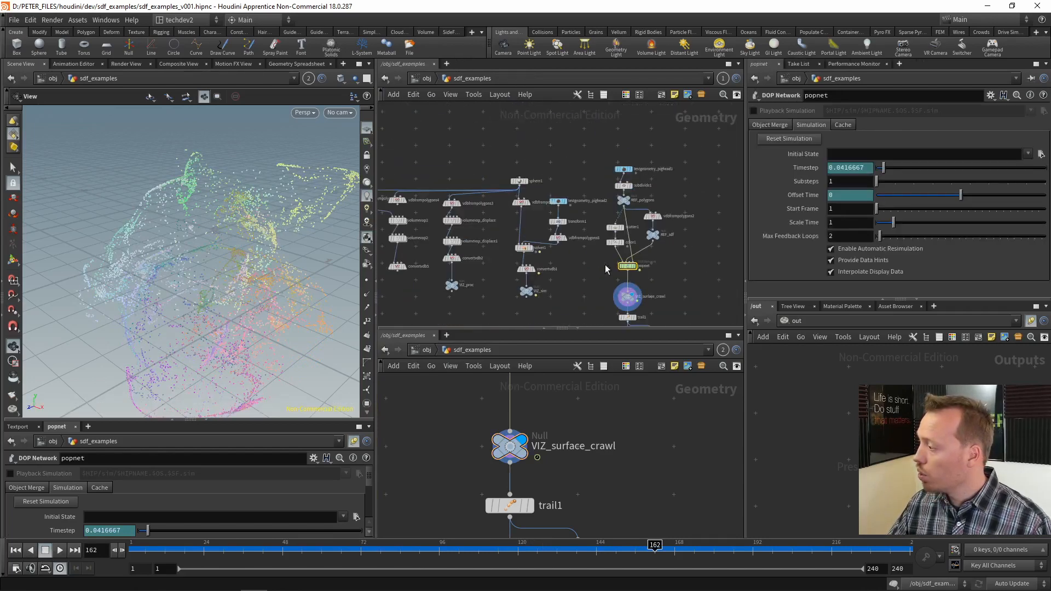
# Show dependency links for all nodes in the upper network view.
pyautogui.moveTo(613, 268); pyautogui.dragTo(655, 241, button='middle')
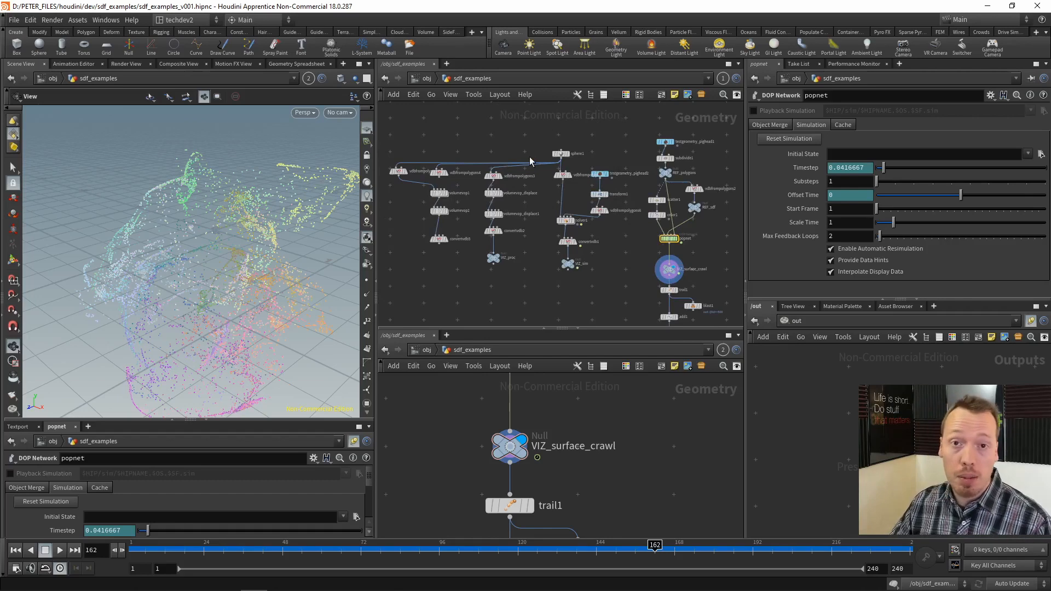
pyautogui.scroll(3, 490, 136)
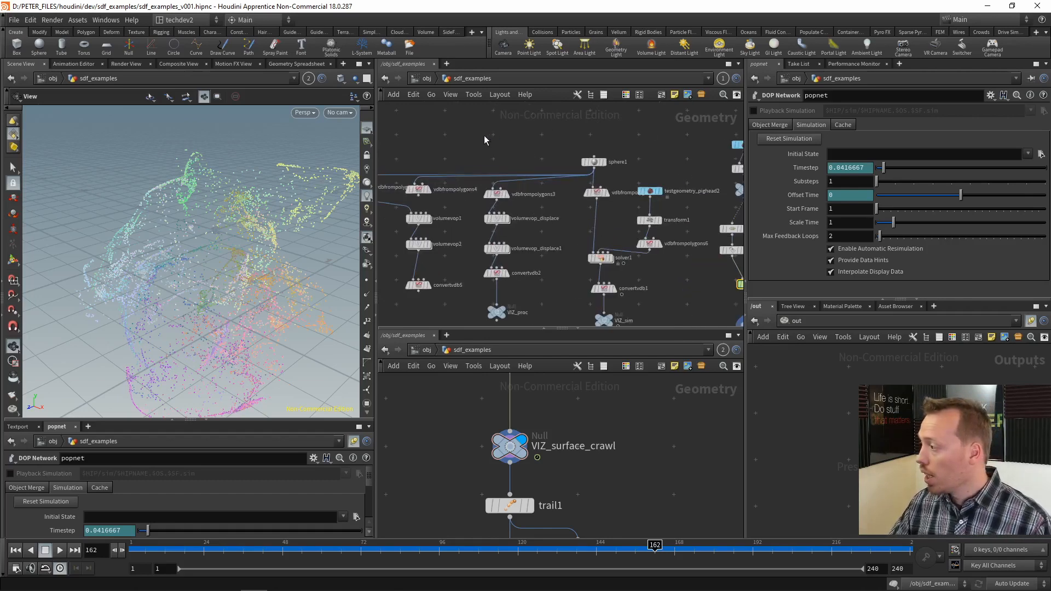
pyautogui.click(474, 95)
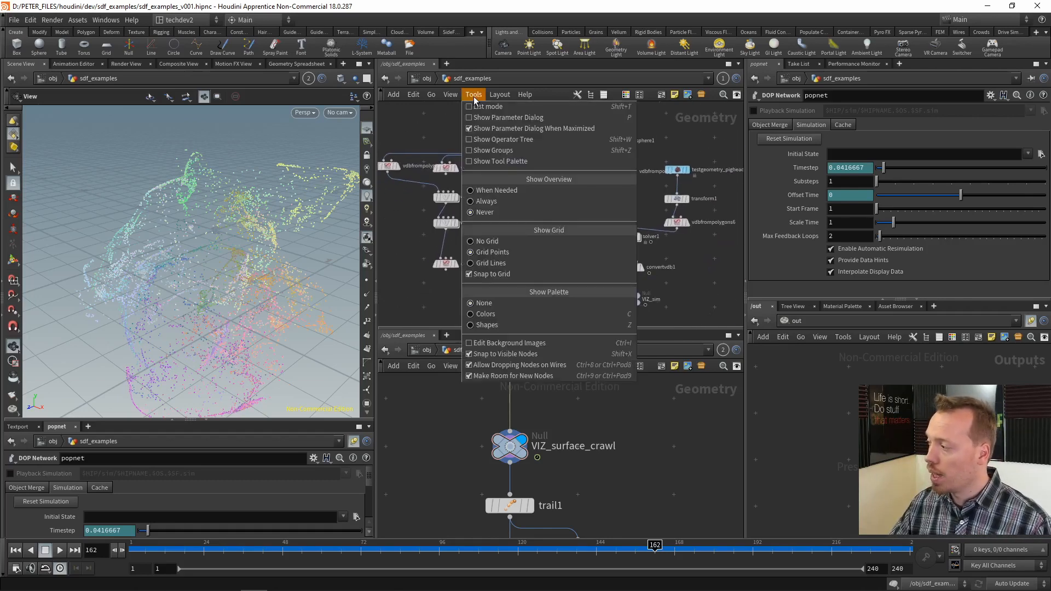
pyautogui.moveTo(444, 97)
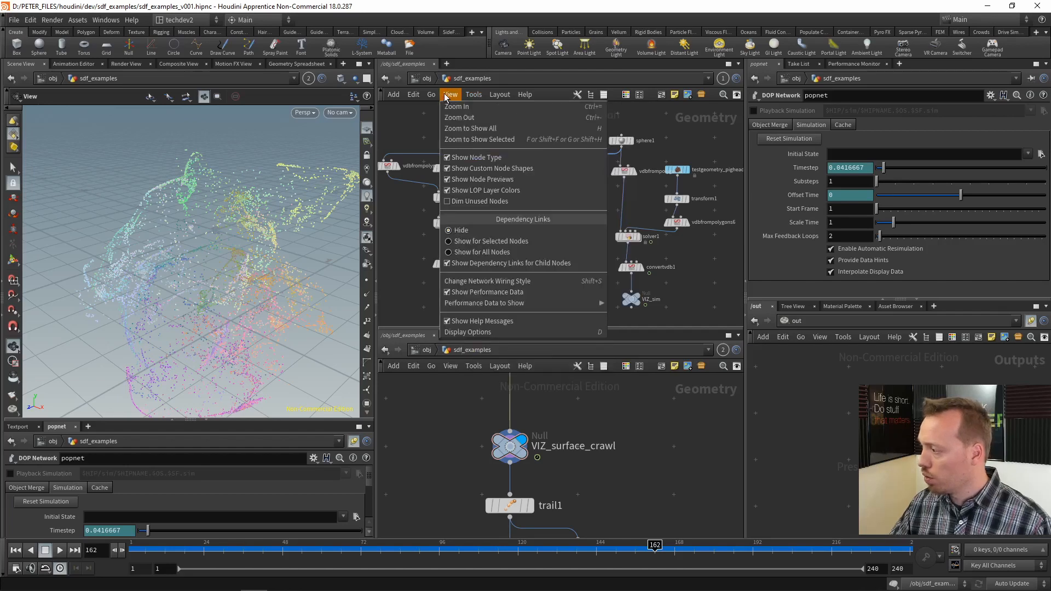
pyautogui.click(487, 253)
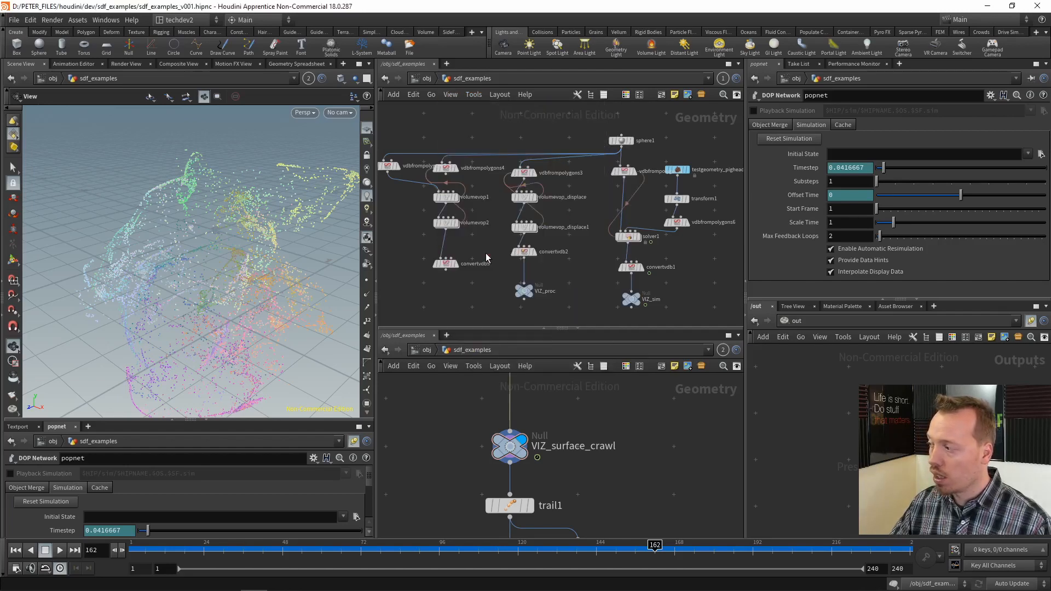
# Check the Exterior Band expression of vdbfrompolygons3 against the disp parameter of volumevop_displace.
pyautogui.scroll(2, 635, 204)
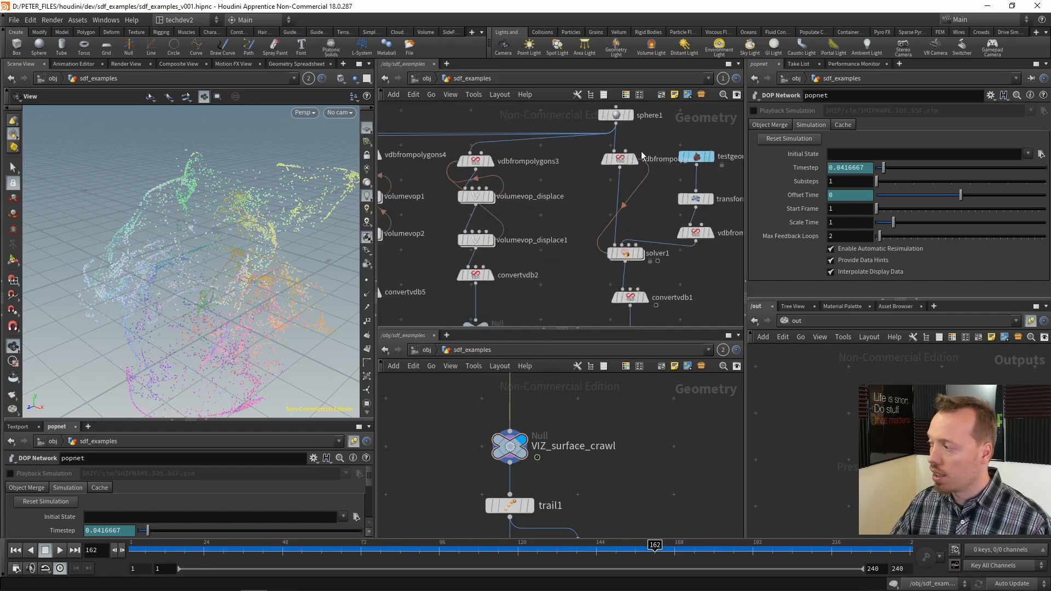
pyautogui.scroll(3, 648, 215)
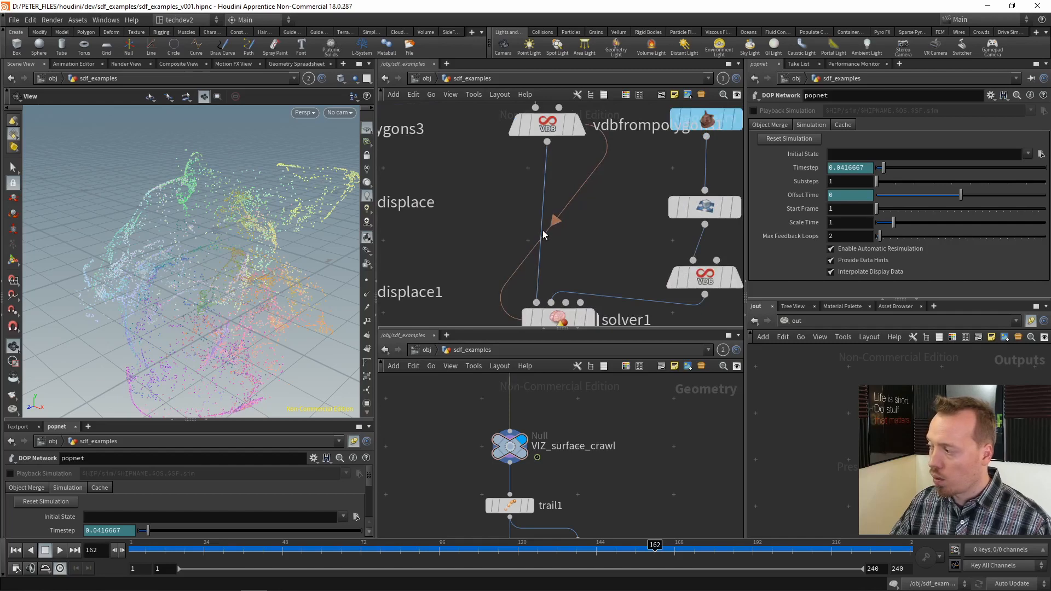
pyautogui.scroll(-4, 580, 248)
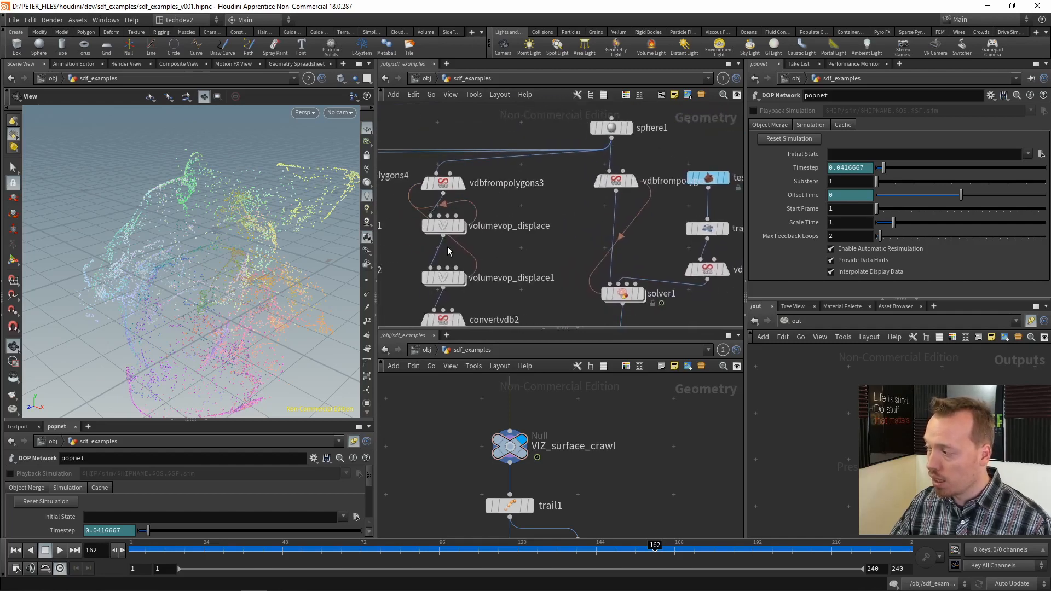
pyautogui.moveTo(524, 205); pyautogui.dragTo(565, 210, button='middle')
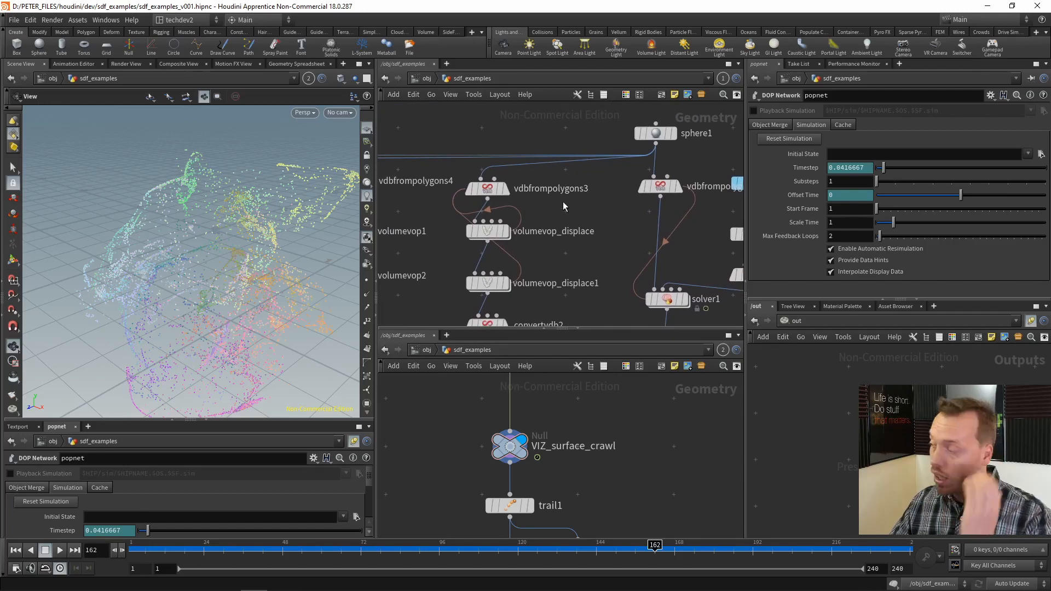
pyautogui.scroll(3, 564, 207)
pyautogui.click(517, 156)
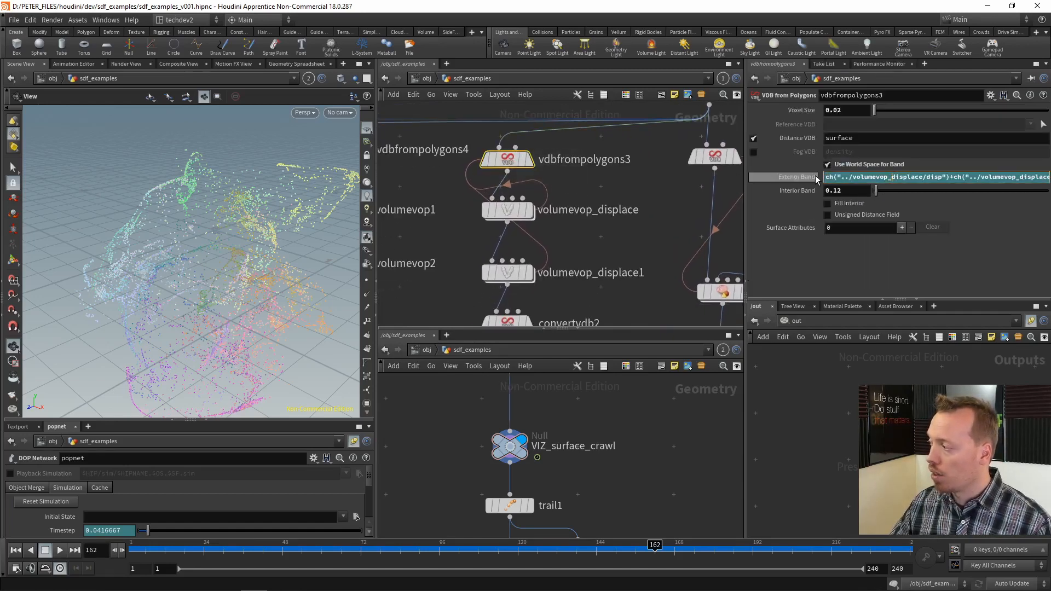
pyautogui.click(839, 178)
pyautogui.click(507, 210)
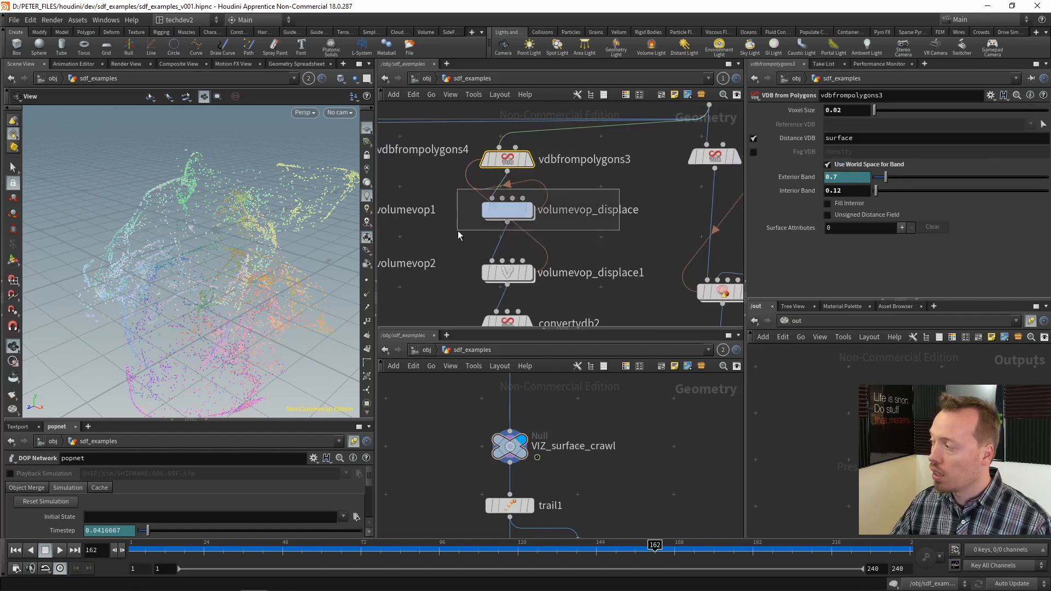
pyautogui.scroll(-2, 802, 169)
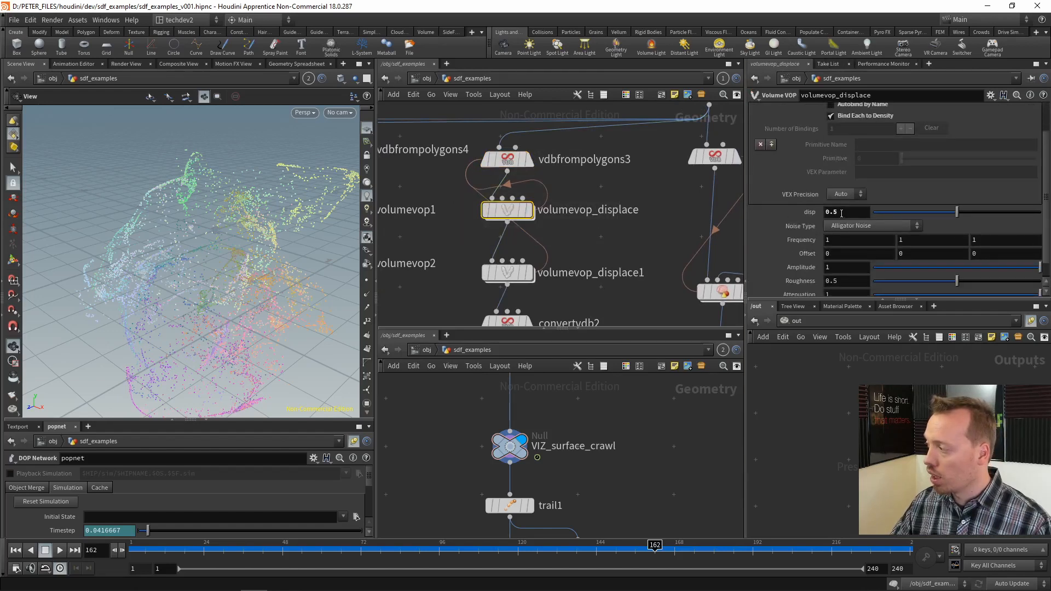
pyautogui.moveTo(840, 213); pyautogui.dragTo(798, 219)
# Display vdbfrompolygons3, volumevop_displace and volumevop_displace1 in turn in the scene view, ending on volumevop_displace1.
pyautogui.click(529, 159)
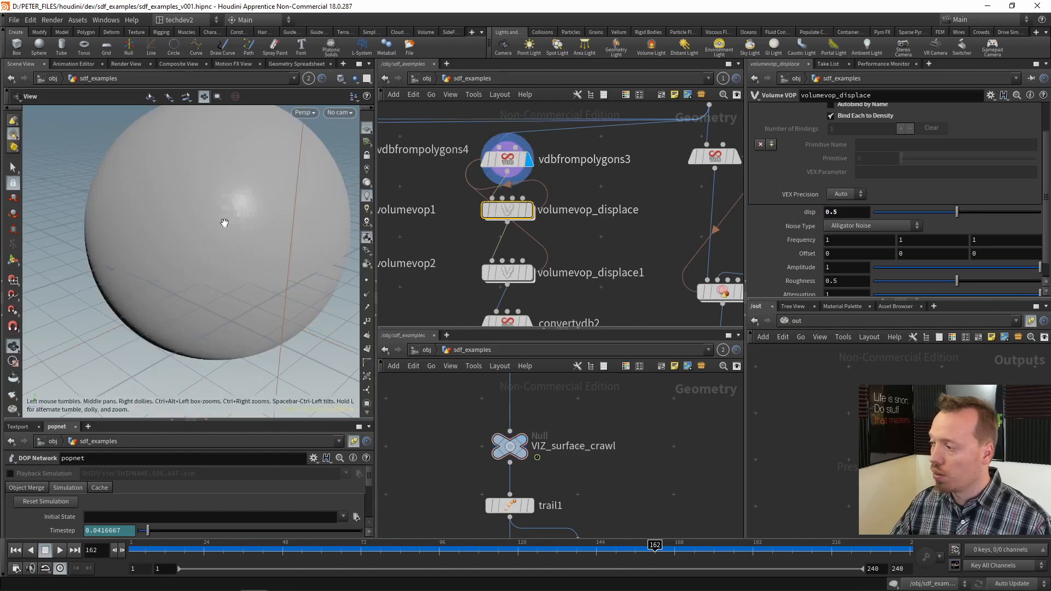
pyautogui.moveTo(252, 205); pyautogui.dragTo(185, 204, button='right')
pyautogui.moveTo(186, 205); pyautogui.dragTo(183, 214)
pyautogui.click(528, 211)
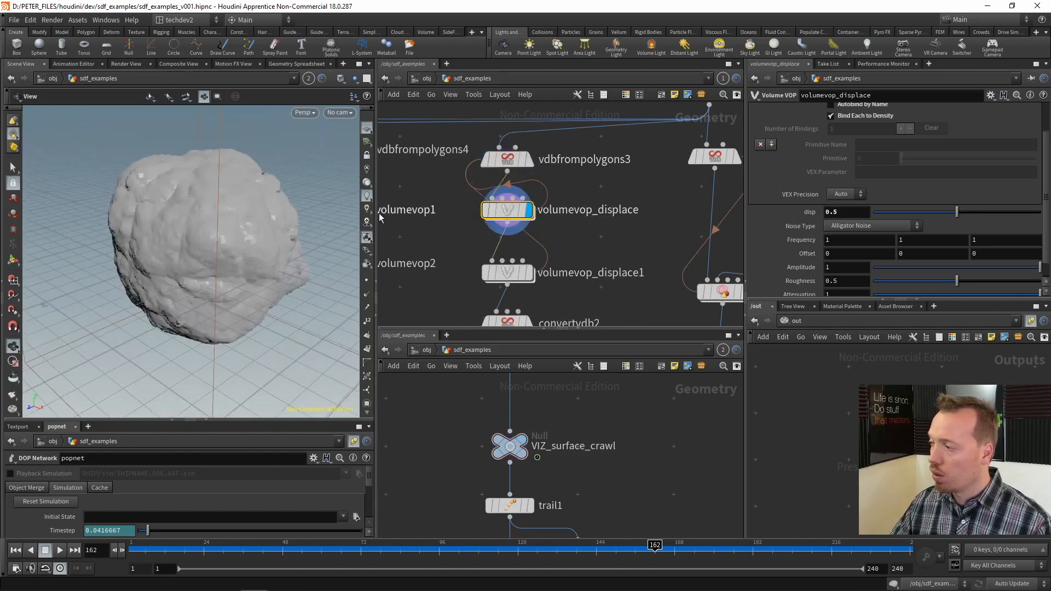
pyautogui.click(528, 273)
pyautogui.moveTo(234, 234); pyautogui.dragTo(259, 230)
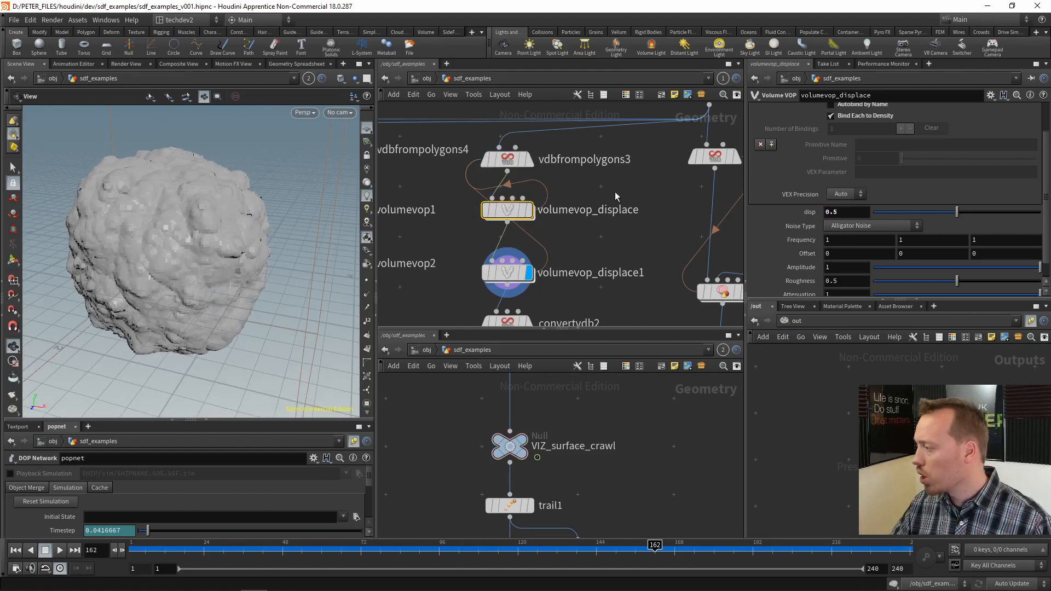
# Compare the disp parameters of volumevop_displace and volumevop_displace1.
pyautogui.moveTo(623, 183); pyautogui.dragTo(467, 204)
pyautogui.moveTo(847, 212); pyautogui.dragTo(769, 225)
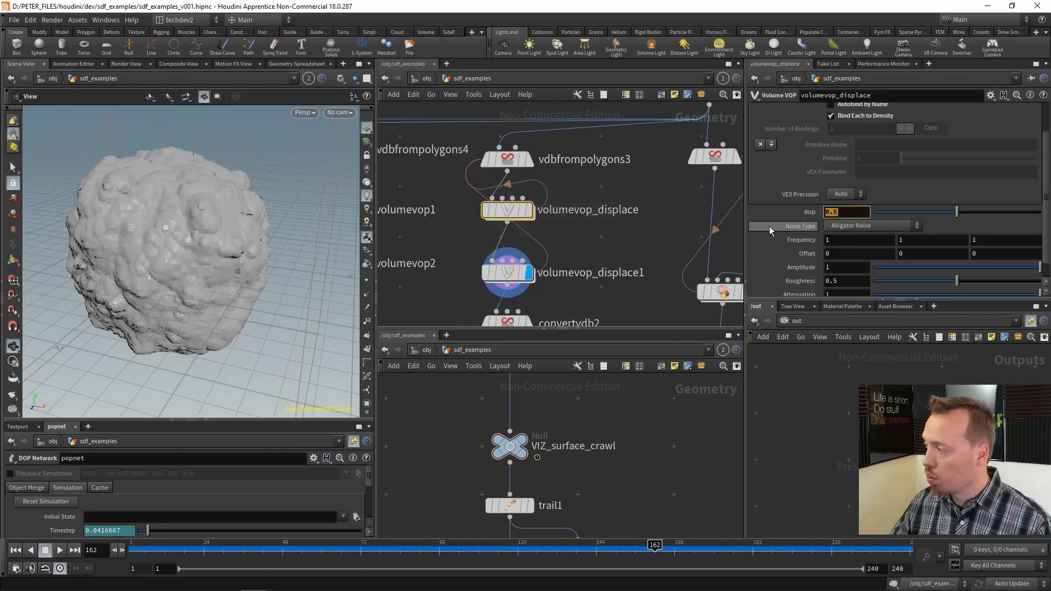
pyautogui.moveTo(609, 240); pyautogui.dragTo(463, 290)
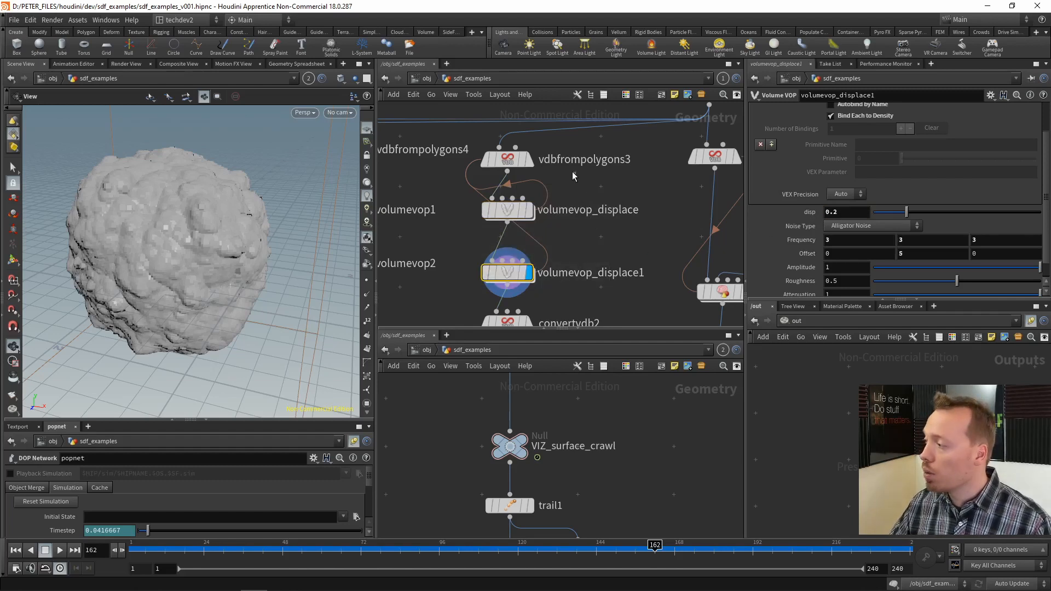
# Review the full Exterior Band expression on vdbfrompolygons3 and switch the field back to its evaluated value.
pyautogui.moveTo(576, 182); pyautogui.dragTo(499, 141)
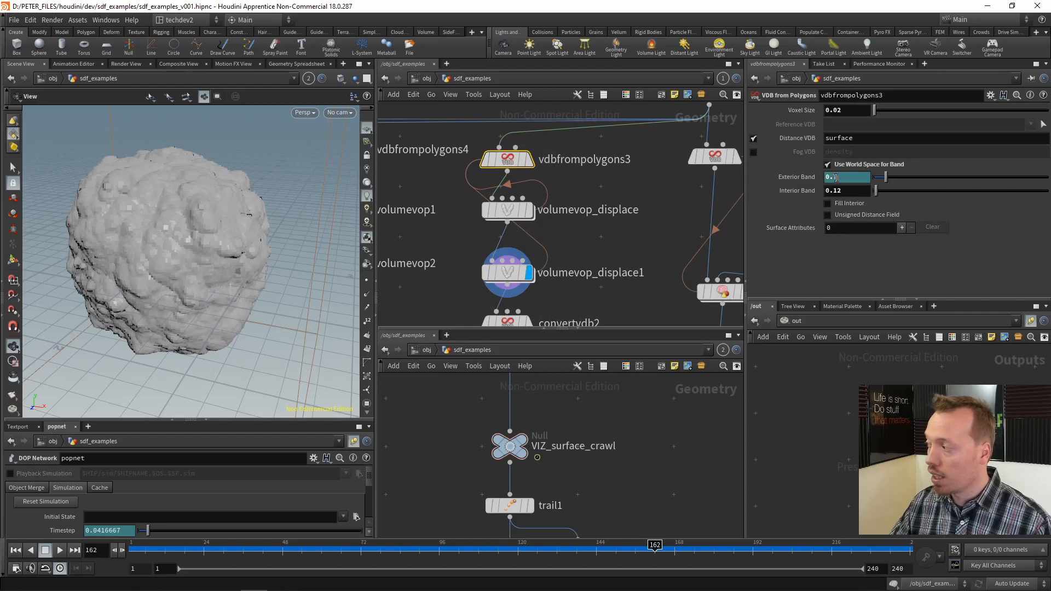
pyautogui.moveTo(838, 177); pyautogui.dragTo(763, 215)
pyautogui.write('ch("../volumevop_displace/disp")+ch("../volumevop_displace1/disp")')
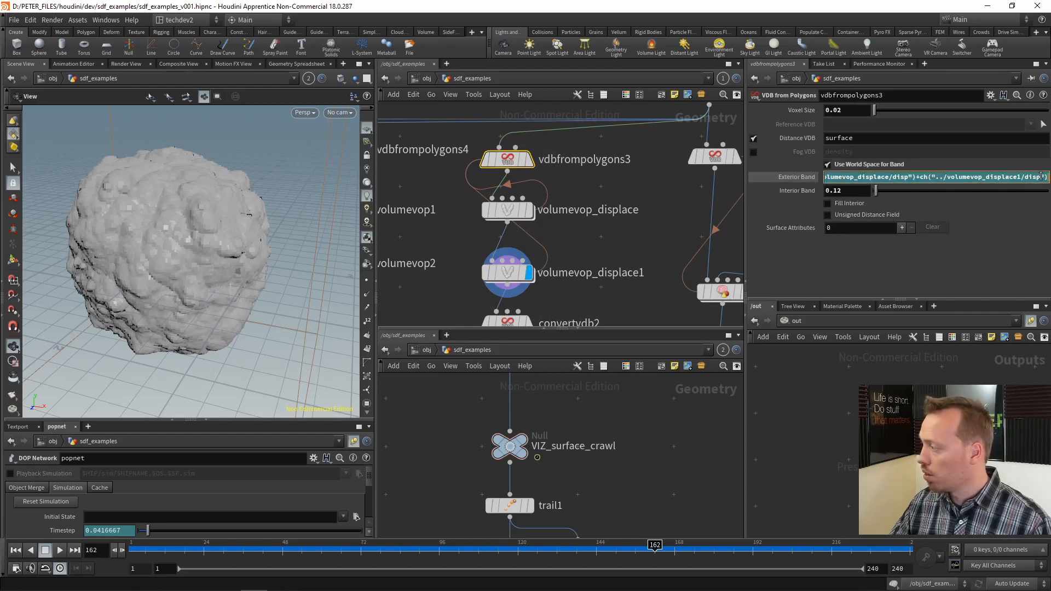
pyautogui.press('Return')
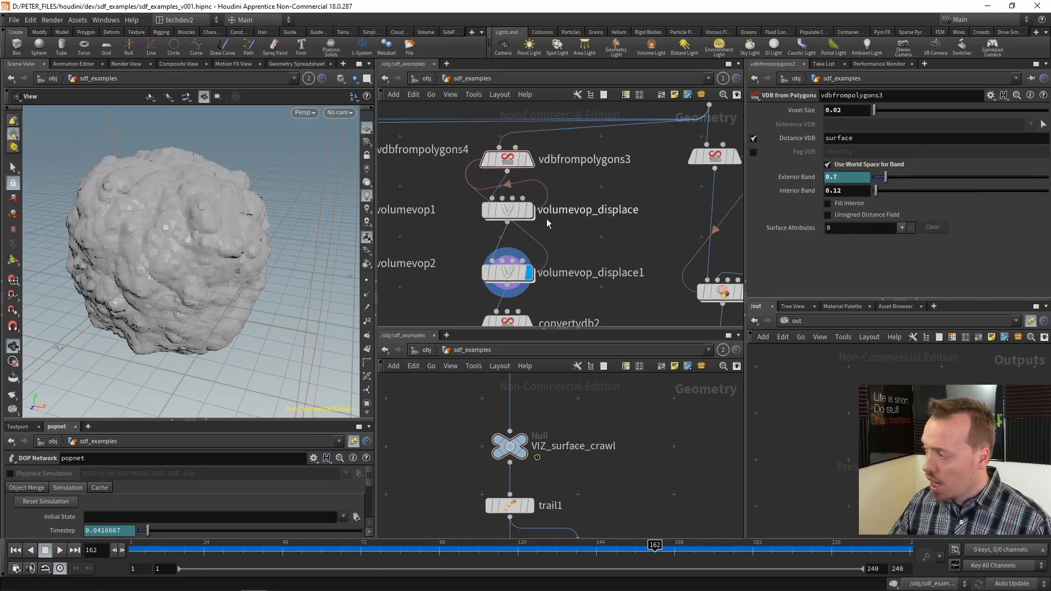
# Move the two volumevop_displace nodes apart to follow their dependency links, and line them up again below vdbfrompolygons3.
pyautogui.moveTo(509, 272); pyautogui.dragTo(589, 258)
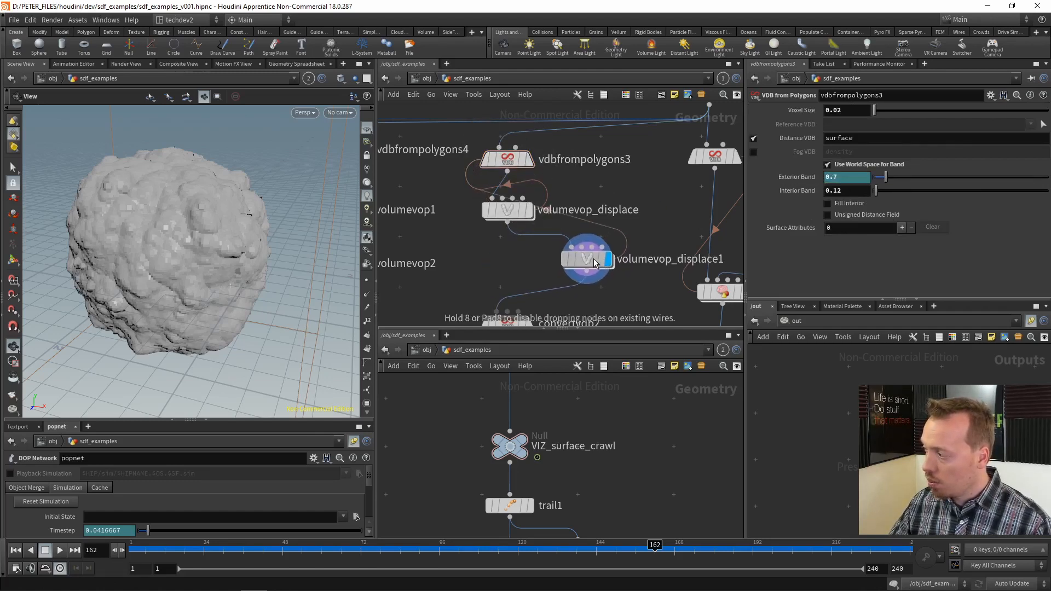
pyautogui.moveTo(514, 216); pyautogui.dragTo(470, 243)
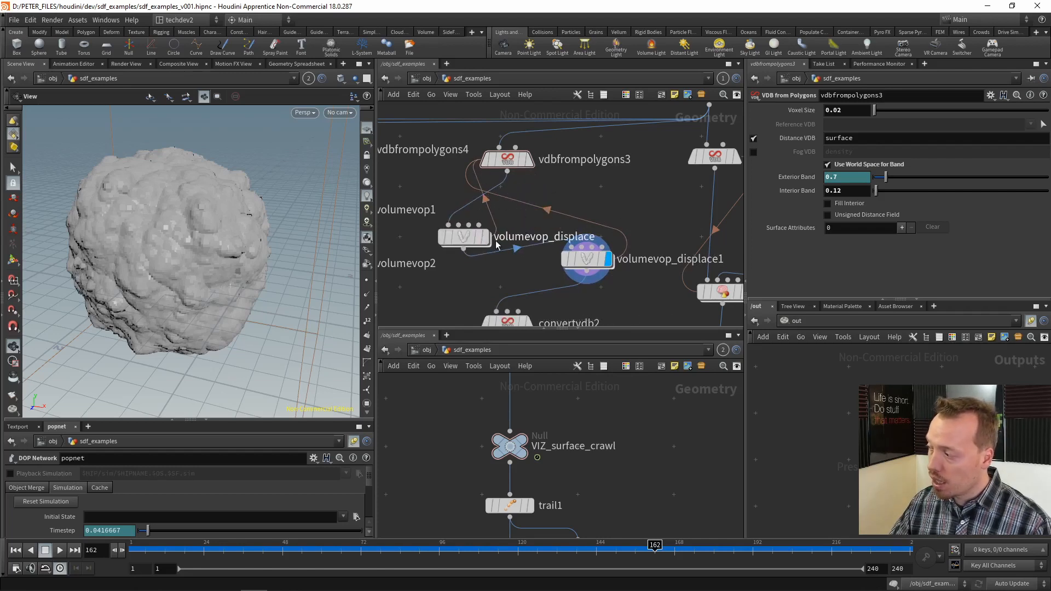
pyautogui.moveTo(491, 236)
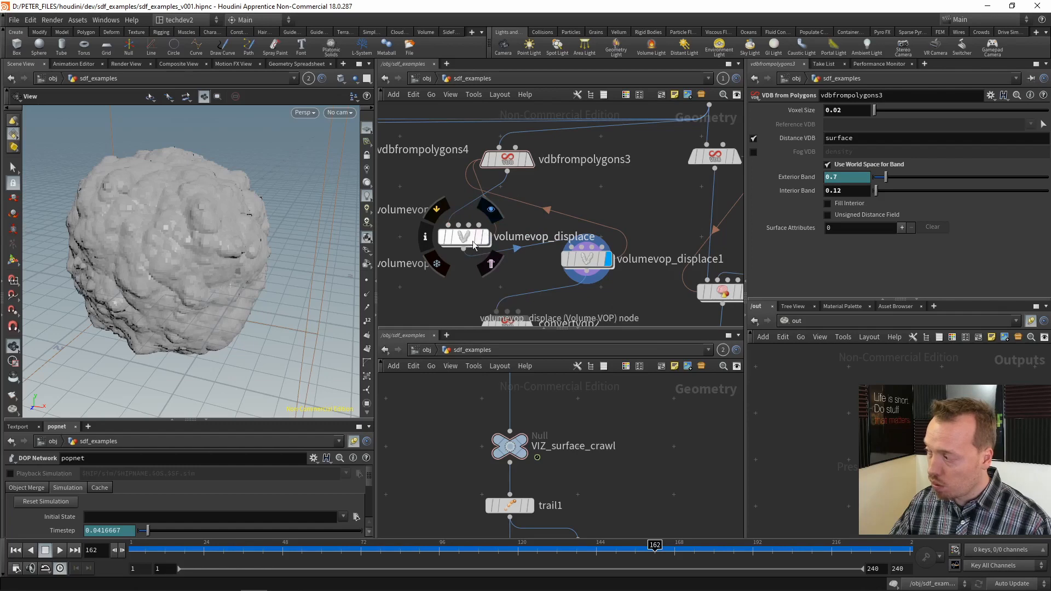
pyautogui.moveTo(470, 240); pyautogui.dragTo(499, 229)
pyautogui.moveTo(583, 260); pyautogui.dragTo(497, 278)
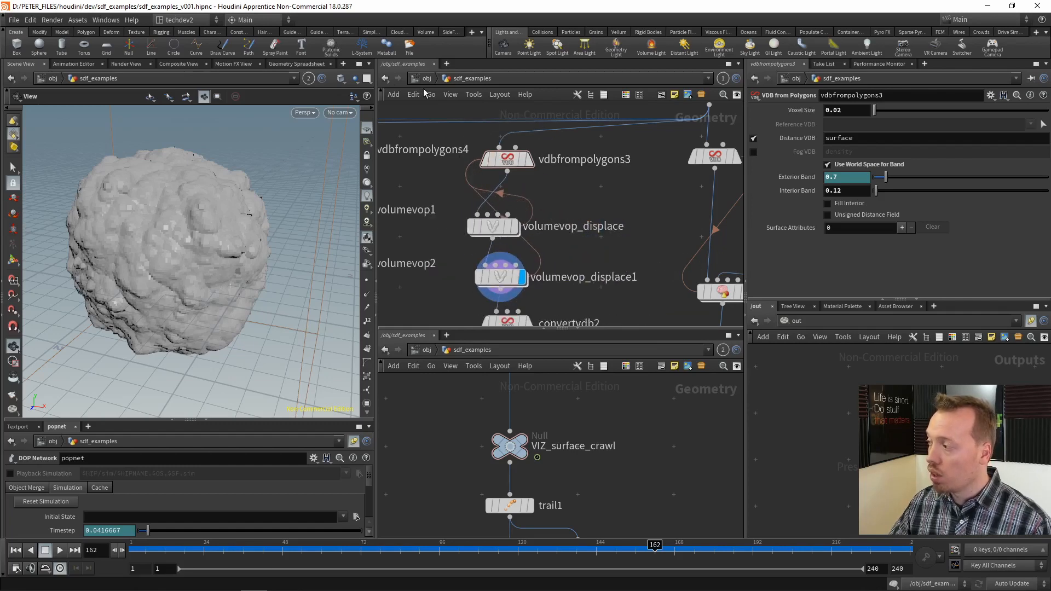
# Review the Dependency Links options of the upper network view, keeping Show for All Nodes.
pyautogui.click(450, 94)
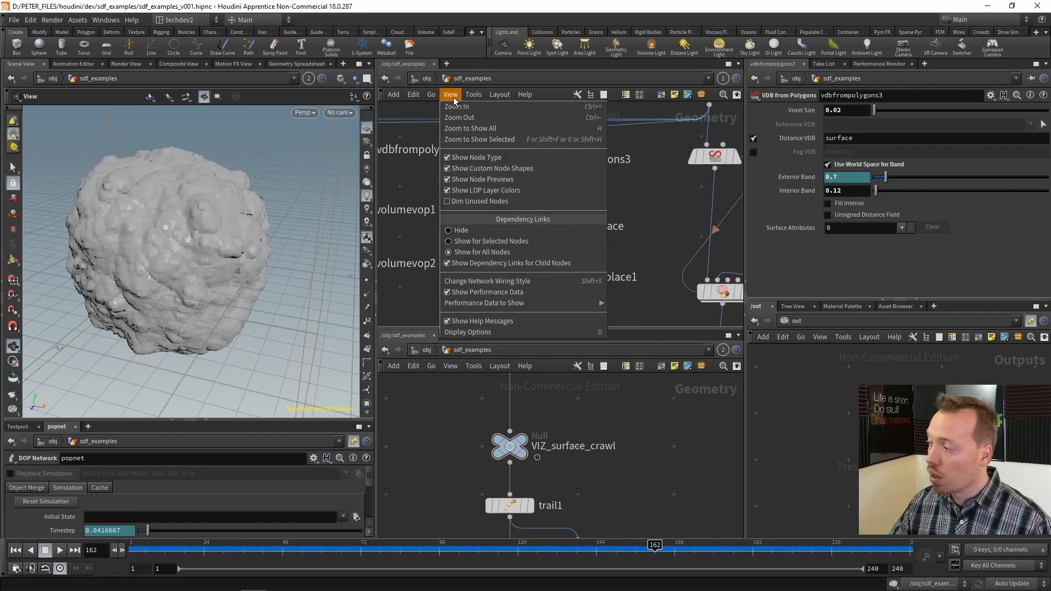
pyautogui.click(473, 231)
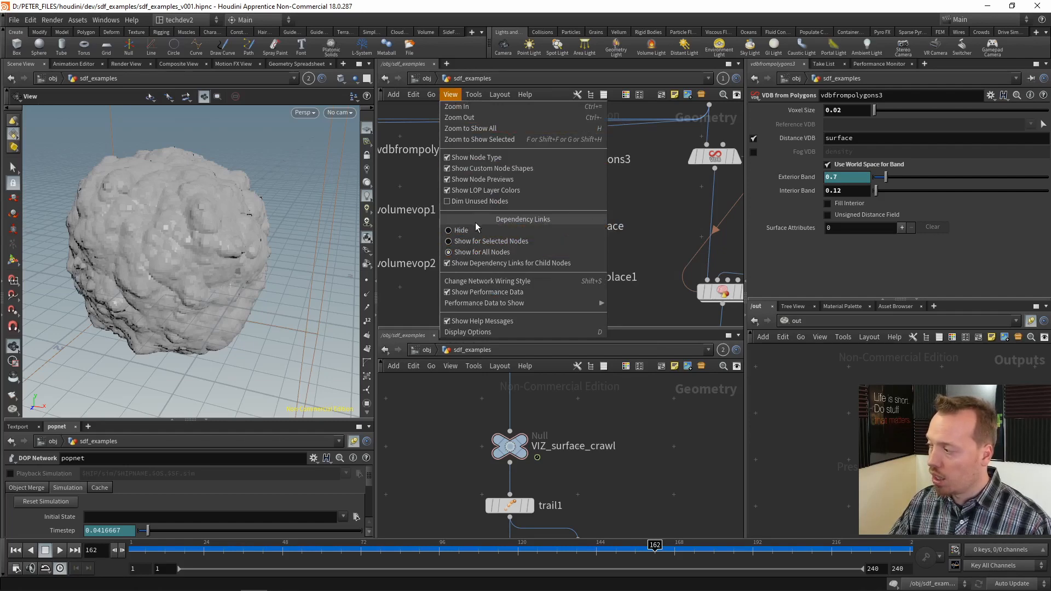
pyautogui.click(450, 94)
pyautogui.click(482, 246)
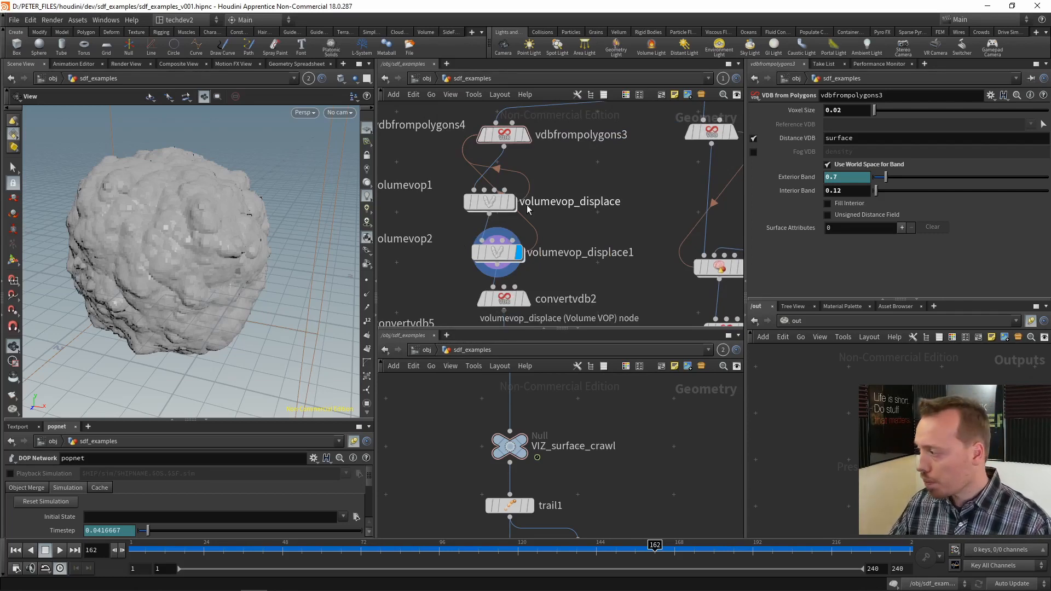
# Trace the Exterior Band expression of vdbfrompolygons3 to the disp parameters on volumevop_displace1 and volumevop_displace.
pyautogui.moveTo(576, 231); pyautogui.dragTo(474, 263)
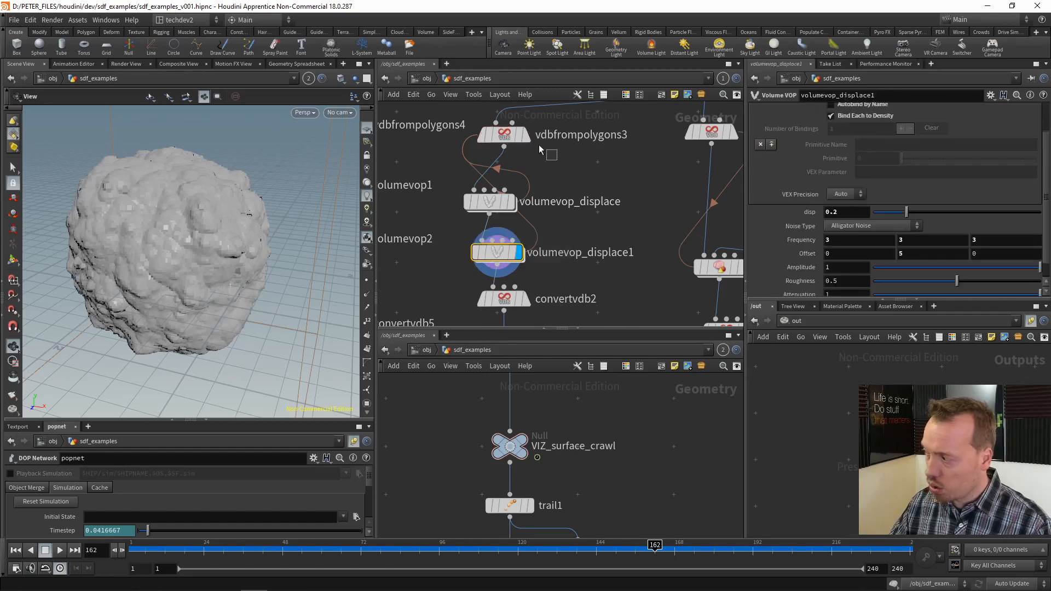
pyautogui.moveTo(539, 147); pyautogui.dragTo(512, 133)
pyautogui.click(790, 179)
pyautogui.click(922, 178)
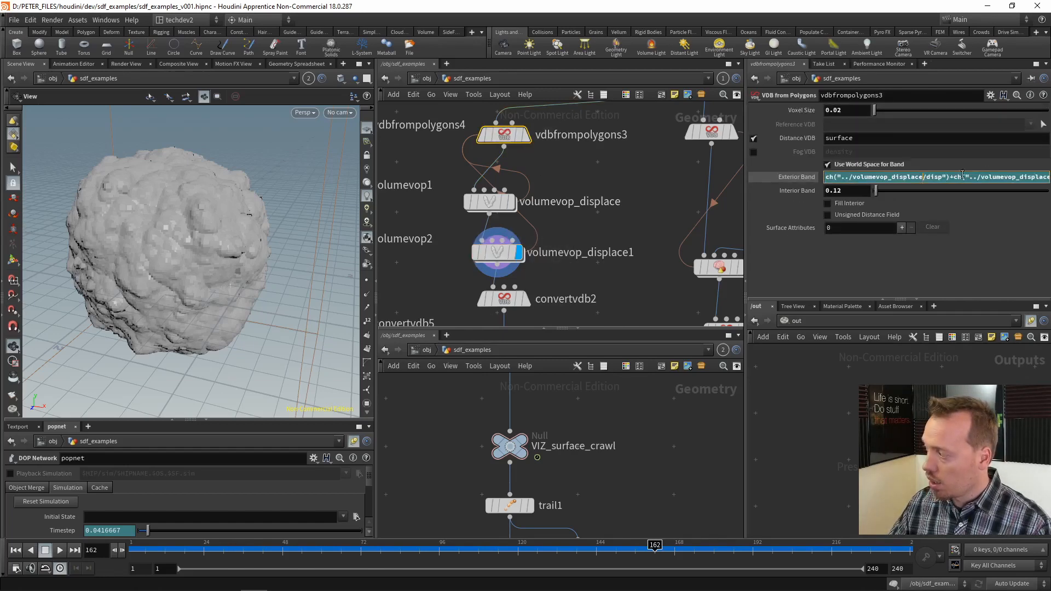
pyautogui.moveTo(953, 178); pyautogui.dragTo(779, 184)
pyautogui.moveTo(571, 186); pyautogui.dragTo(495, 214)
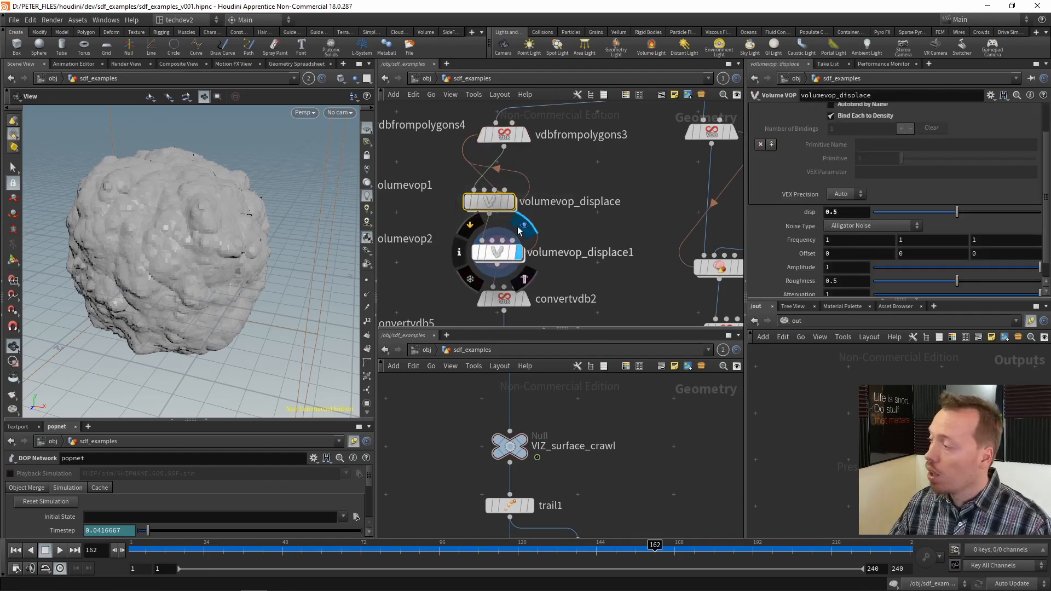
# Trace the dependency link between vdbfrompolygons1 and solver1, checking the parameters of both nodes.
pyautogui.scroll(-4, 567, 183)
pyautogui.moveTo(573, 158); pyautogui.dragTo(498, 173, button='middle')
pyautogui.scroll(2, 539, 182)
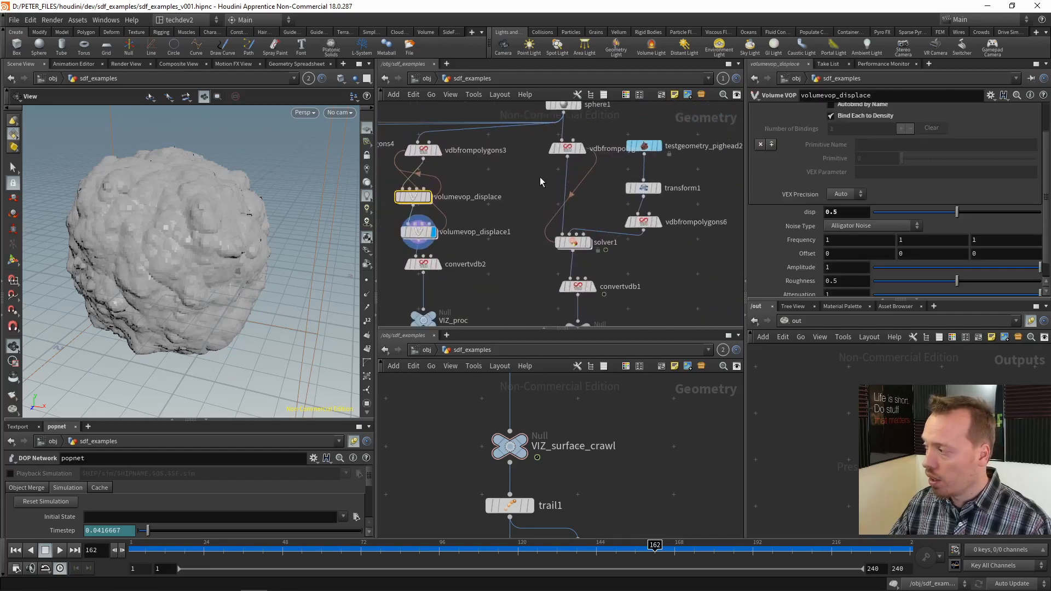
pyautogui.click(567, 148)
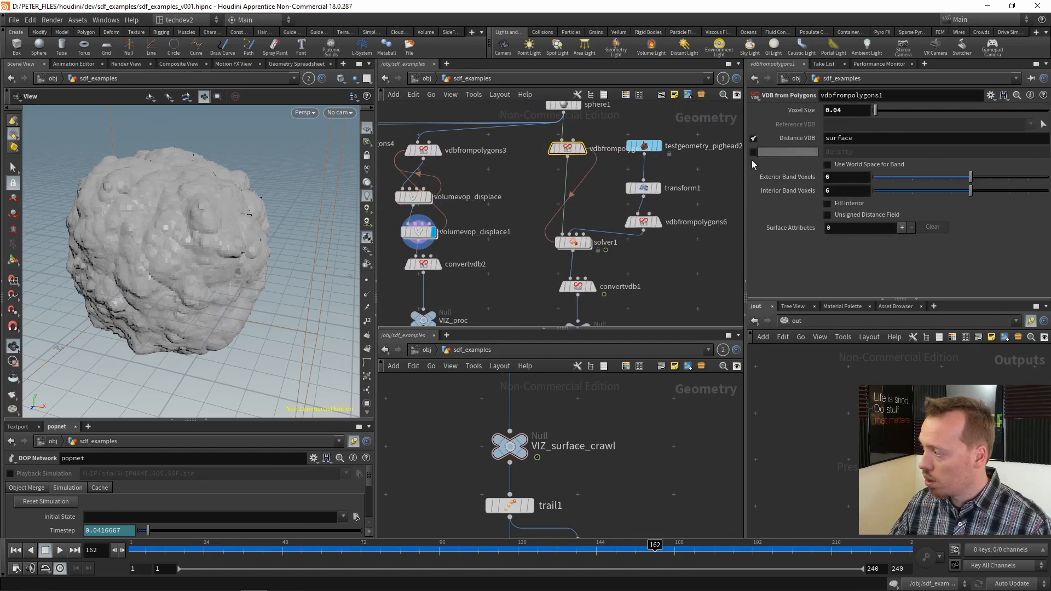
pyautogui.moveTo(550, 210); pyautogui.dragTo(600, 261)
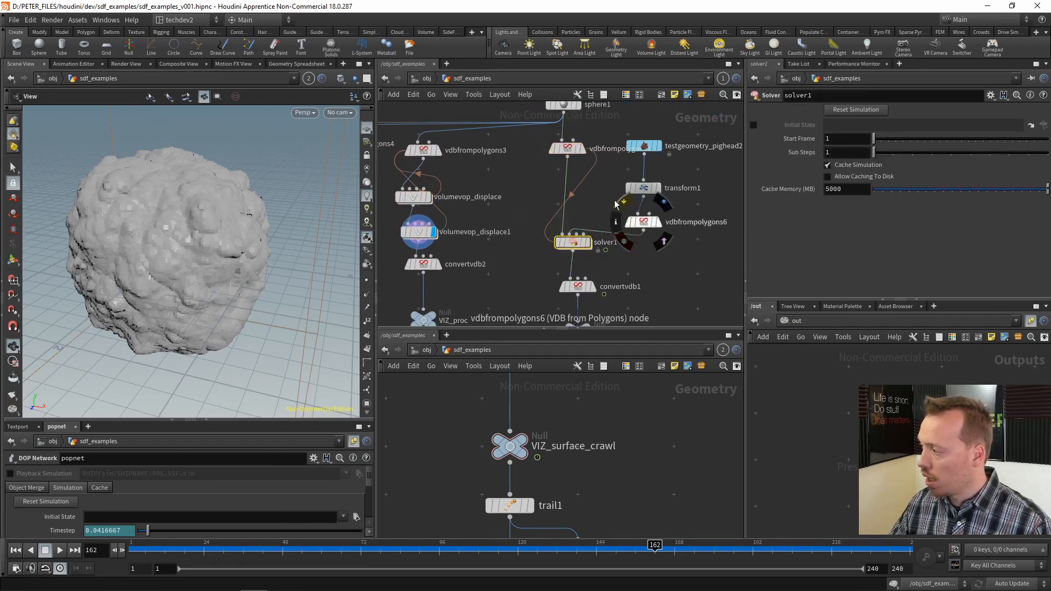
pyautogui.moveTo(602, 195); pyautogui.dragTo(534, 248, button='middle')
pyautogui.moveTo(522, 297); pyautogui.dragTo(532, 246, button='middle')
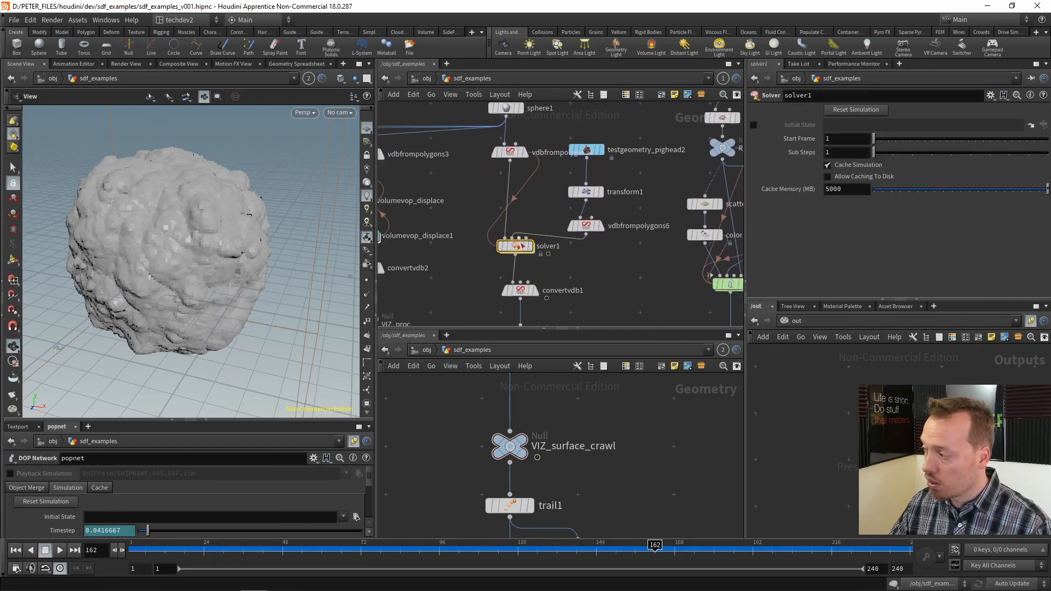
# Inside solver1, try to point Object 1 of Input_1 to /obj/sdf_examples/solver1/null1, and undo the path change.
pyautogui.scroll(2, 530, 247)
pyautogui.press('Return')
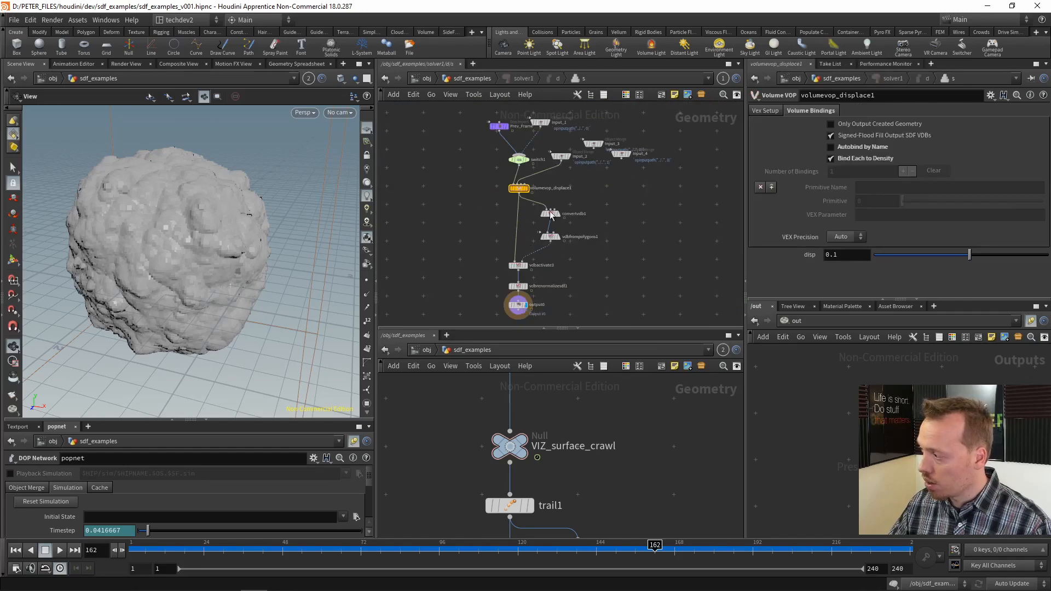
pyautogui.scroll(3, 564, 120)
pyautogui.moveTo(583, 156); pyautogui.dragTo(547, 189, button='middle')
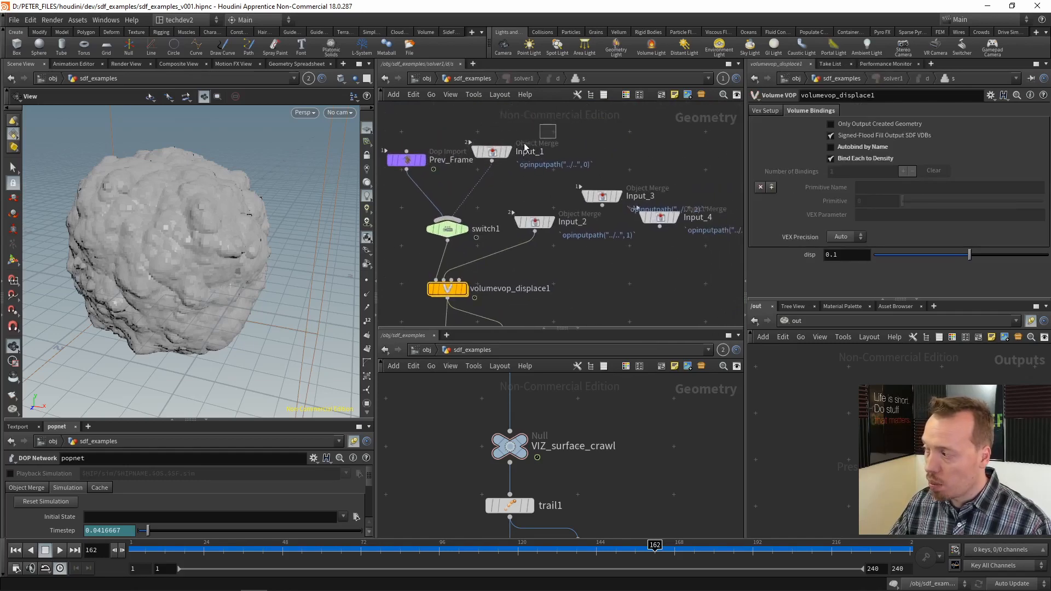
pyautogui.moveTo(524, 143); pyautogui.dragTo(487, 162)
pyautogui.moveTo(957, 139); pyautogui.dragTo(843, 143)
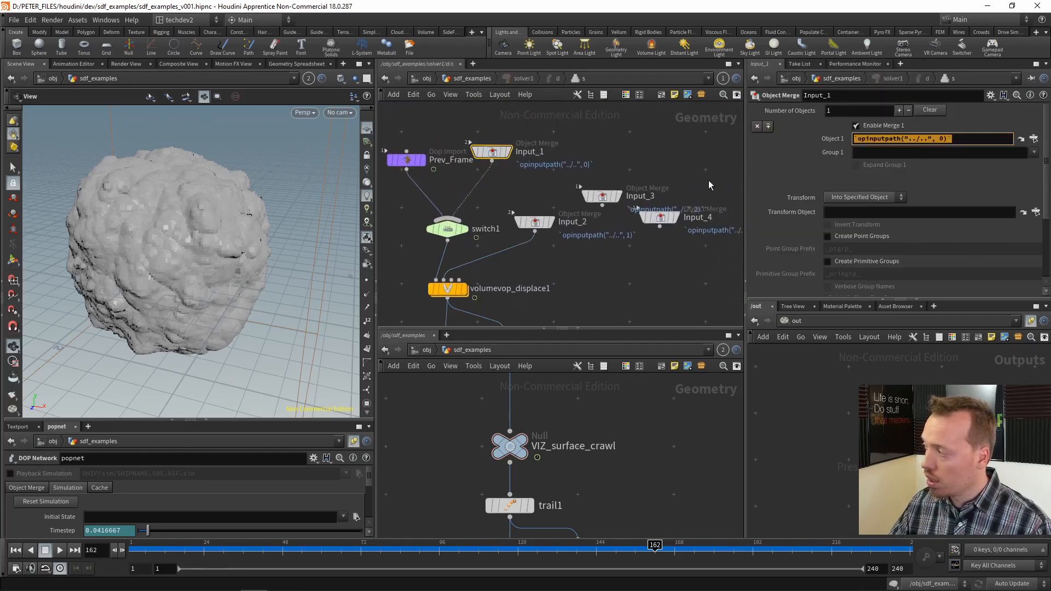
pyautogui.press('BackSpace')
pyautogui.write('/obj/sdf_examples/solver1/null1')
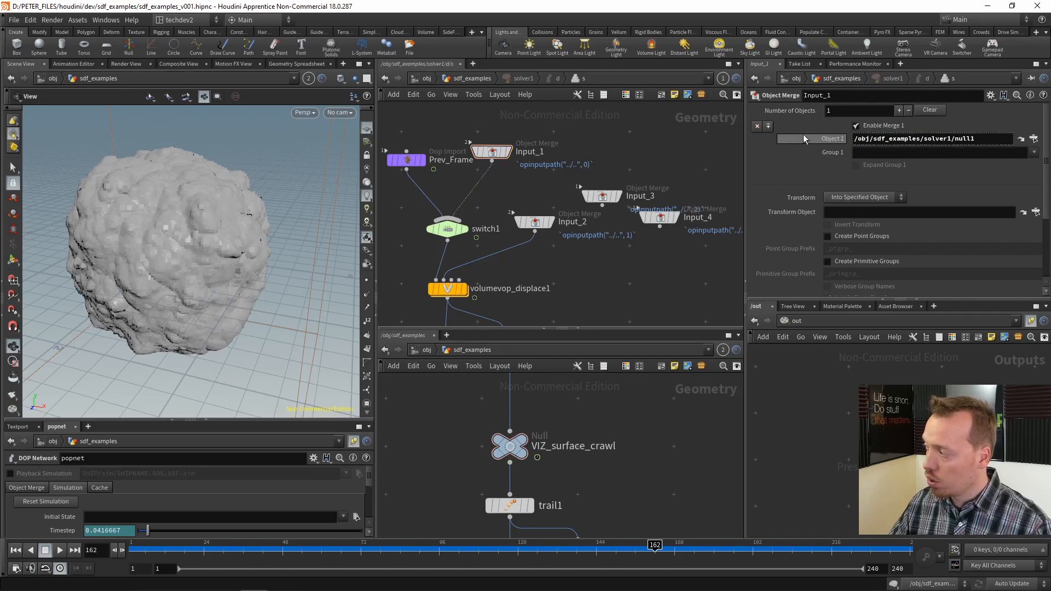
pyautogui.hotkey('ctrl', 'z')
pyautogui.hotkey('ctrl', 'z')
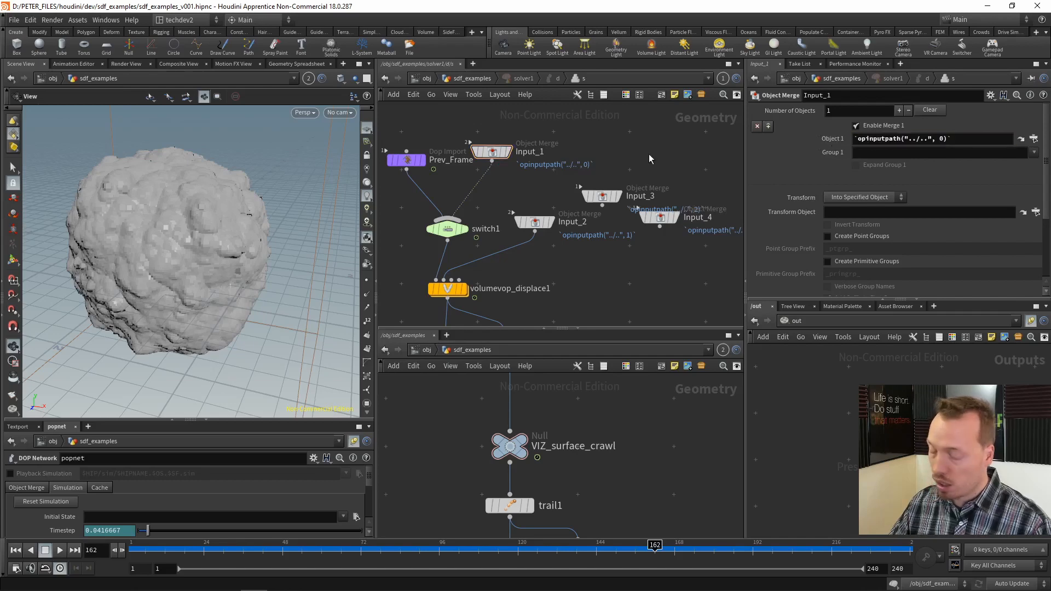
# Return to the sdf_examples network, add an Object Merge node, and delete it.
pyautogui.press('u')
pyautogui.scroll(-4, 643, 241)
pyautogui.moveTo(636, 285); pyautogui.dragTo(610, 199, button='middle')
pyautogui.press('Tab')
pyautogui.write('obj')
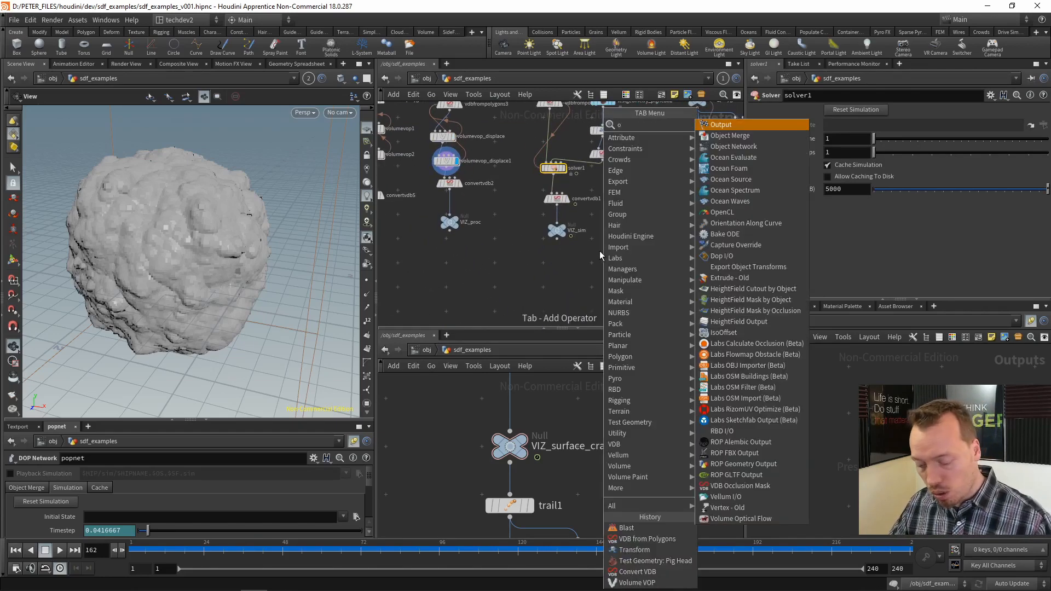
pyautogui.click(718, 126)
pyautogui.moveTo(642, 204); pyautogui.dragTo(499, 234, button='middle')
pyautogui.click(649, 224)
pyautogui.scroll(3, 684, 187)
pyautogui.moveTo(685, 188); pyautogui.dragTo(635, 263)
pyautogui.press('Delete')
# Trace the dependency links running from the REF_polygons and REF_sdf nulls to popnet.
pyautogui.scroll(3, 610, 184)
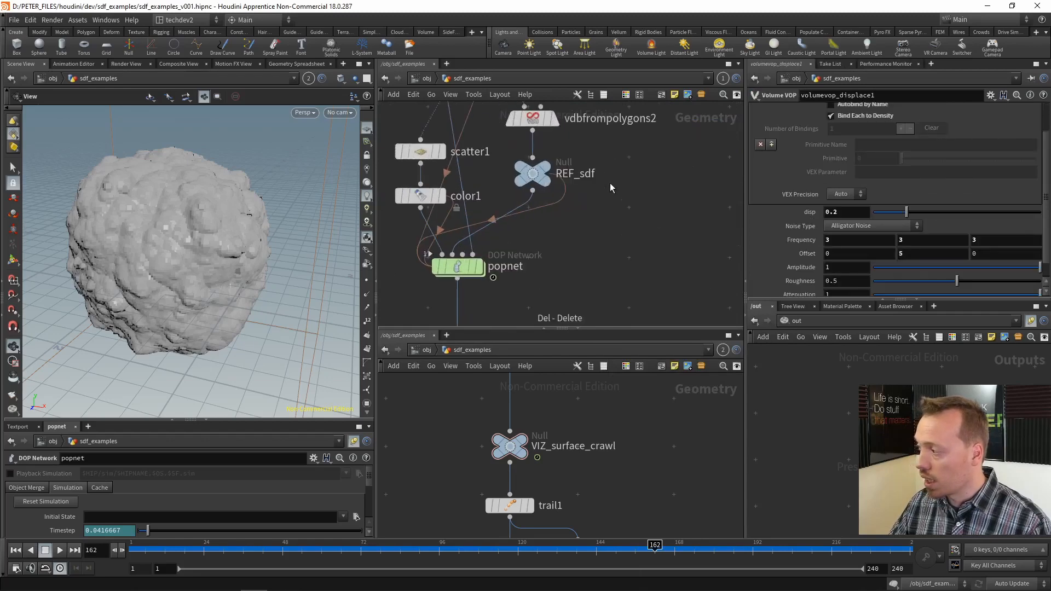
pyautogui.moveTo(570, 144); pyautogui.dragTo(611, 219, button='middle')
pyautogui.click(535, 152)
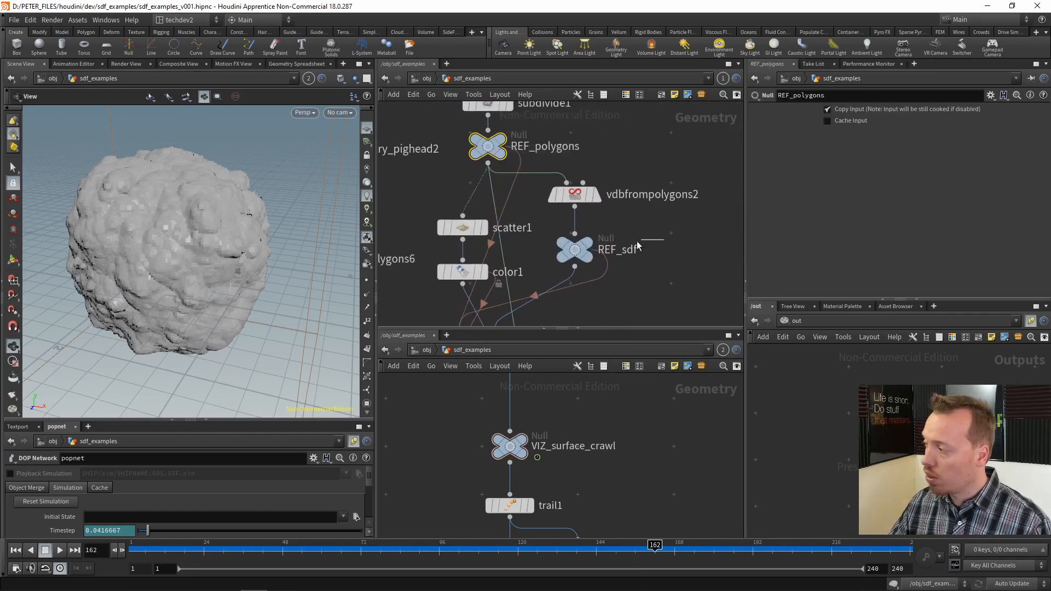
pyautogui.moveTo(637, 241); pyautogui.dragTo(569, 278)
pyautogui.moveTo(640, 287); pyautogui.dragTo(646, 207, button='middle')
pyautogui.moveTo(622, 224); pyautogui.dragTo(486, 268)
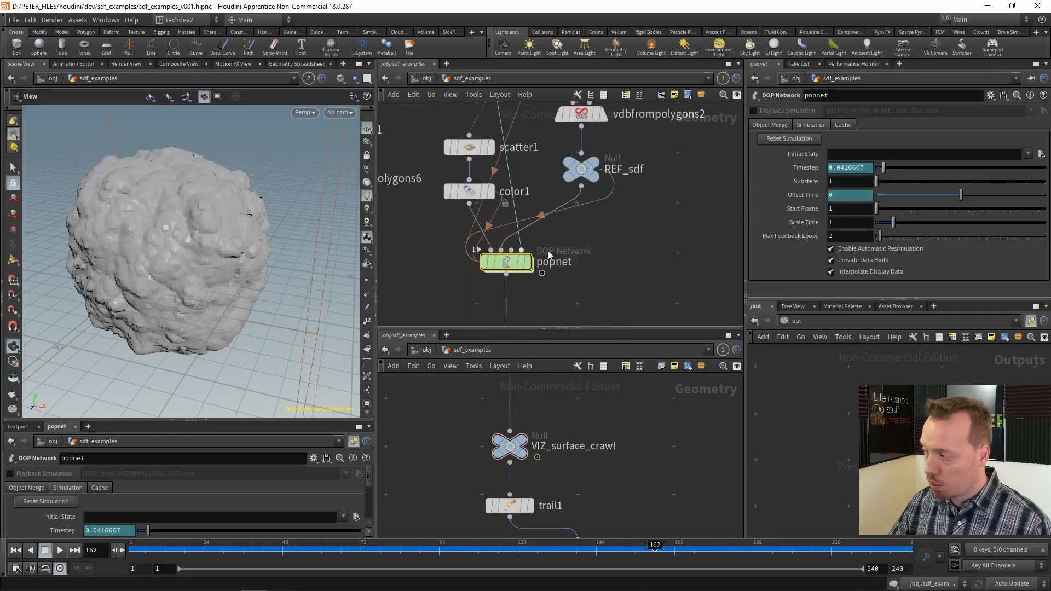
# Go into popnet and down into its sopsolver_snap network.
pyautogui.press('Return')
pyautogui.moveTo(622, 244); pyautogui.dragTo(512, 294, button='middle')
pyautogui.moveTo(587, 193); pyautogui.dragTo(559, 238)
pyautogui.press('Return')
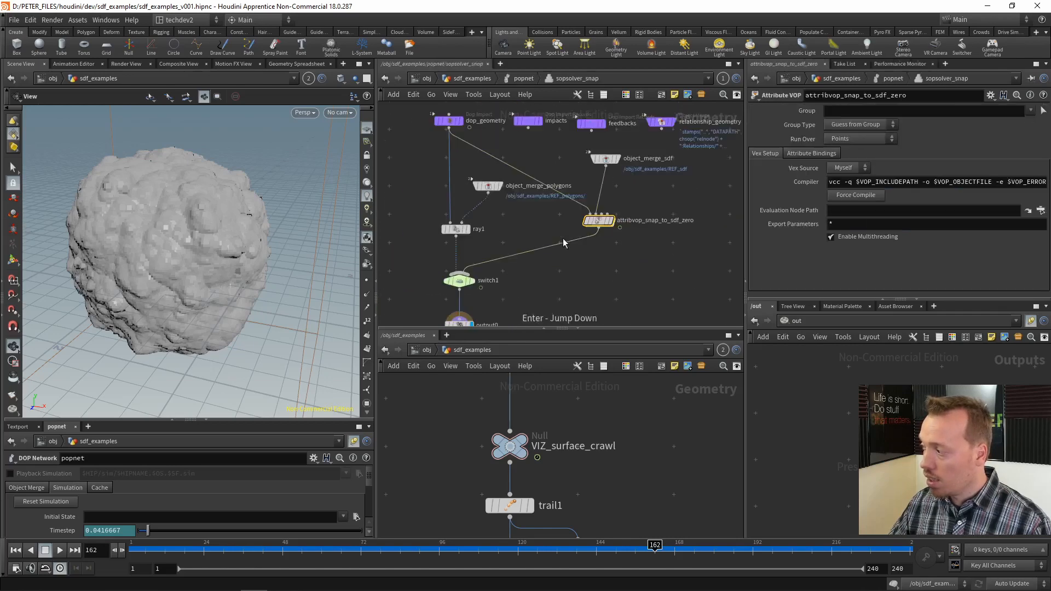
# Check the Object 1 paths of object_merge_polygons and object_merge_sdf, and return to the sdf_examples network.
pyautogui.scroll(3, 593, 195)
pyautogui.moveTo(443, 173); pyautogui.dragTo(442, 174)
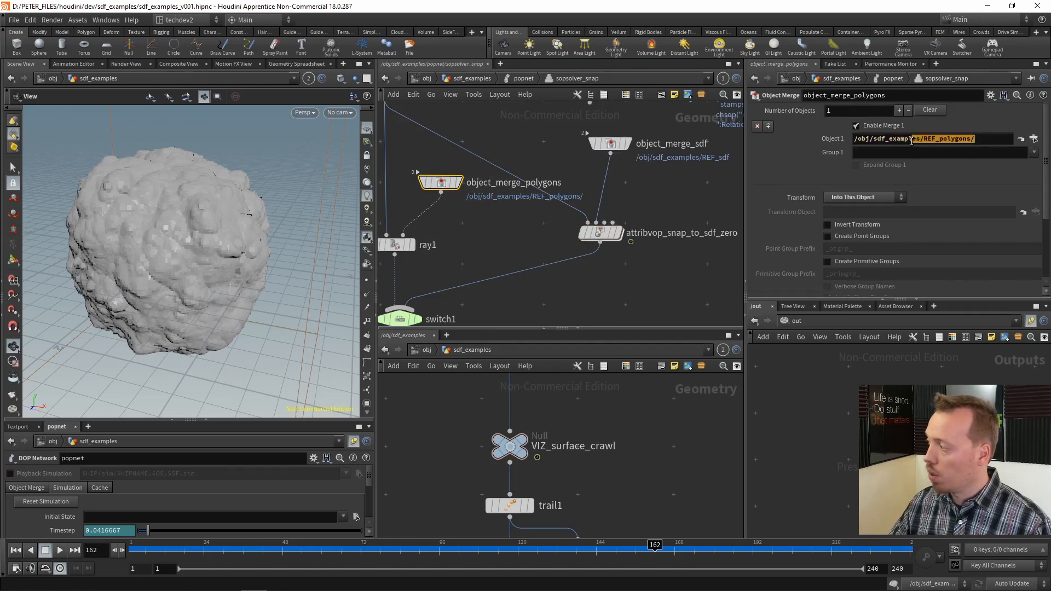
pyautogui.click(610, 143)
pyautogui.moveTo(955, 139); pyautogui.dragTo(884, 144)
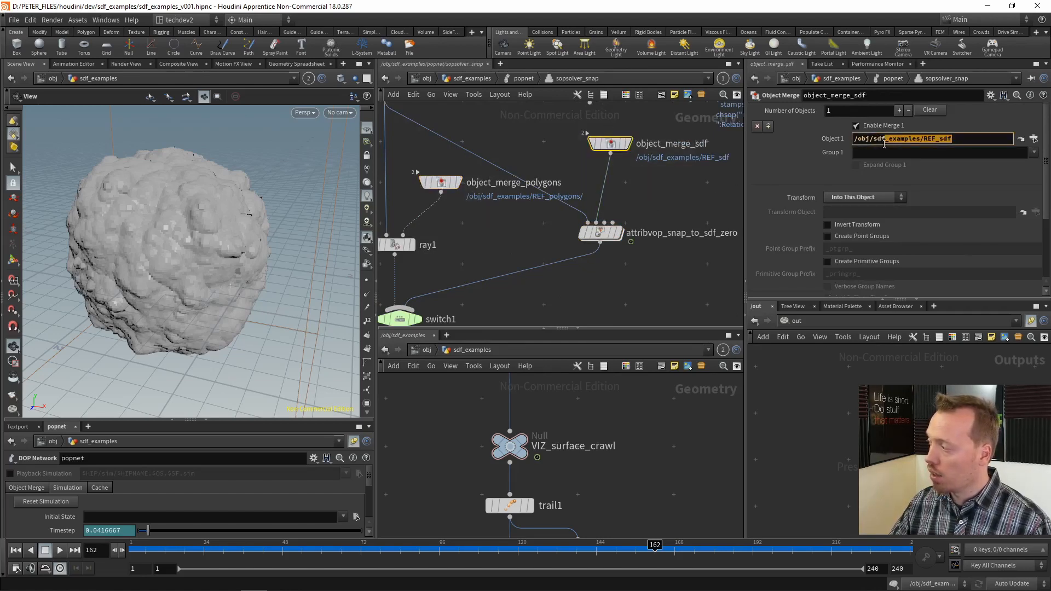
pyautogui.press('u')
pyautogui.press('u')
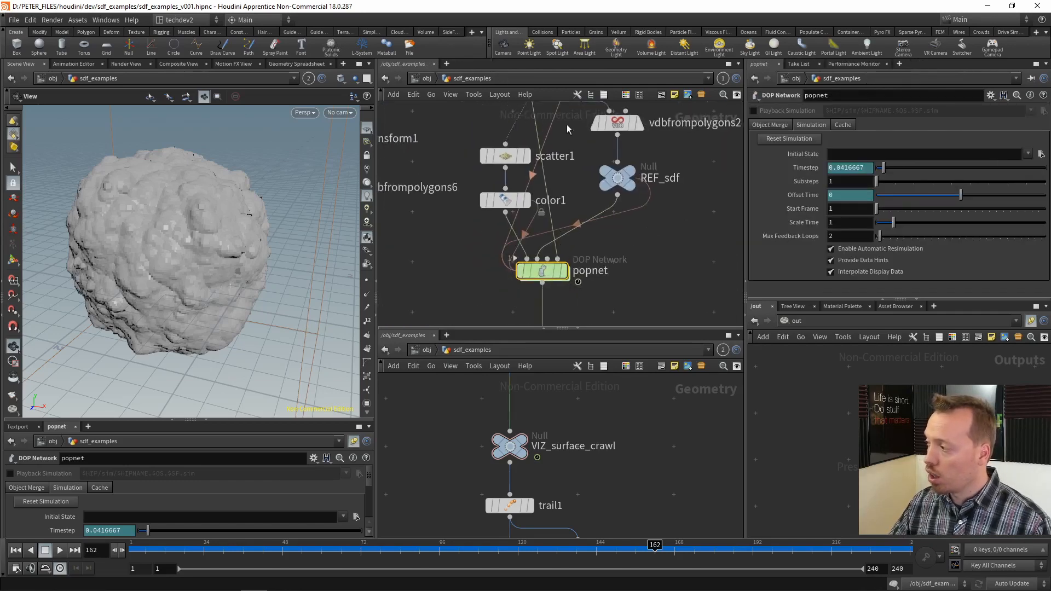
# Display the VIZ_surface_crawl null below popnet in the viewport.
pyautogui.scroll(-3, 654, 238)
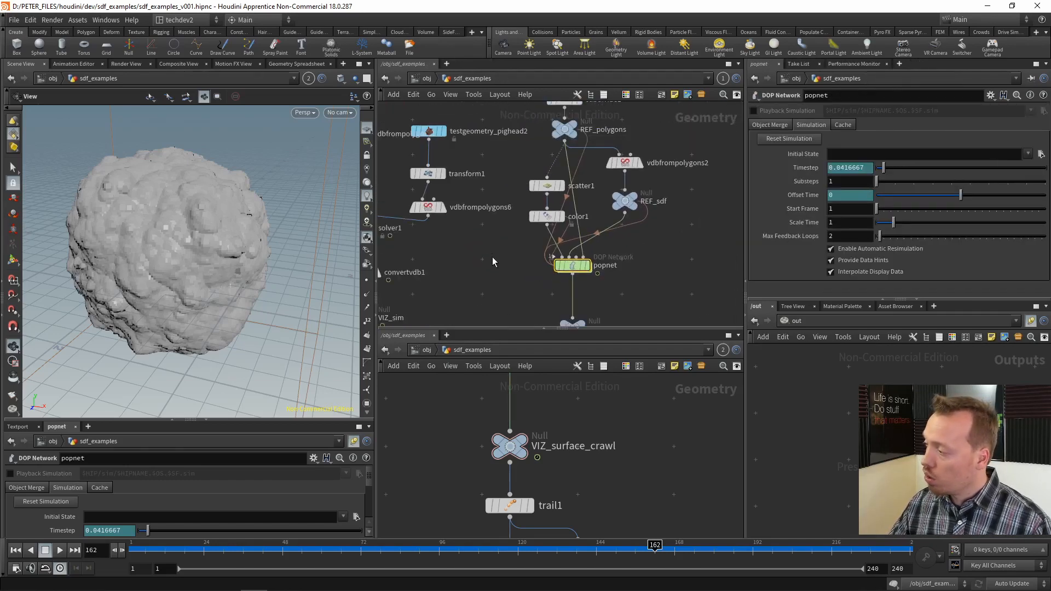
pyautogui.scroll(-5, 492, 257)
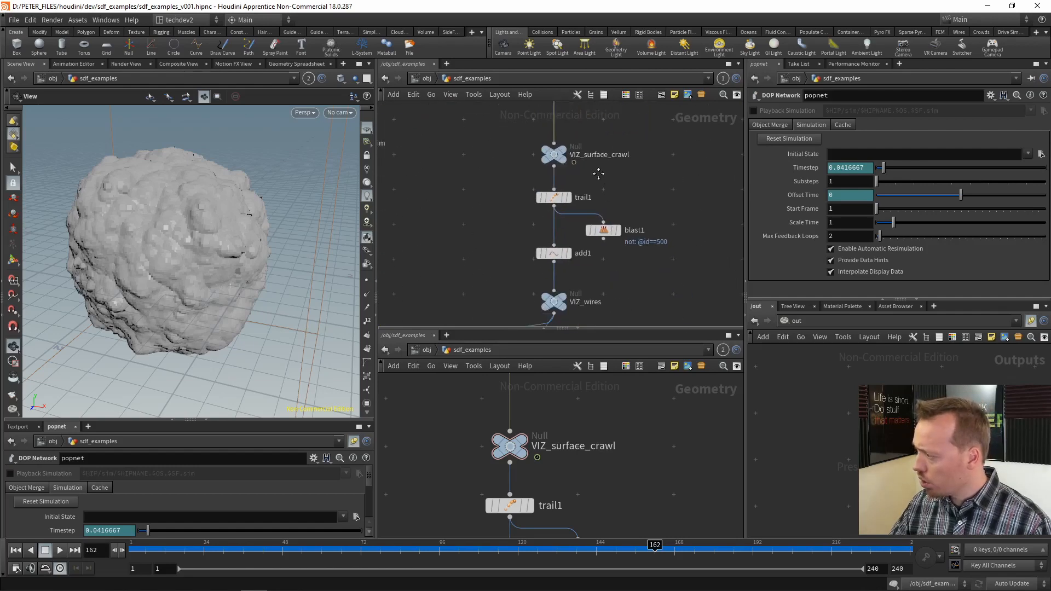
pyautogui.moveTo(598, 173); pyautogui.dragTo(593, 255, button='middle')
pyautogui.scroll(3, 593, 255)
pyautogui.click(557, 207)
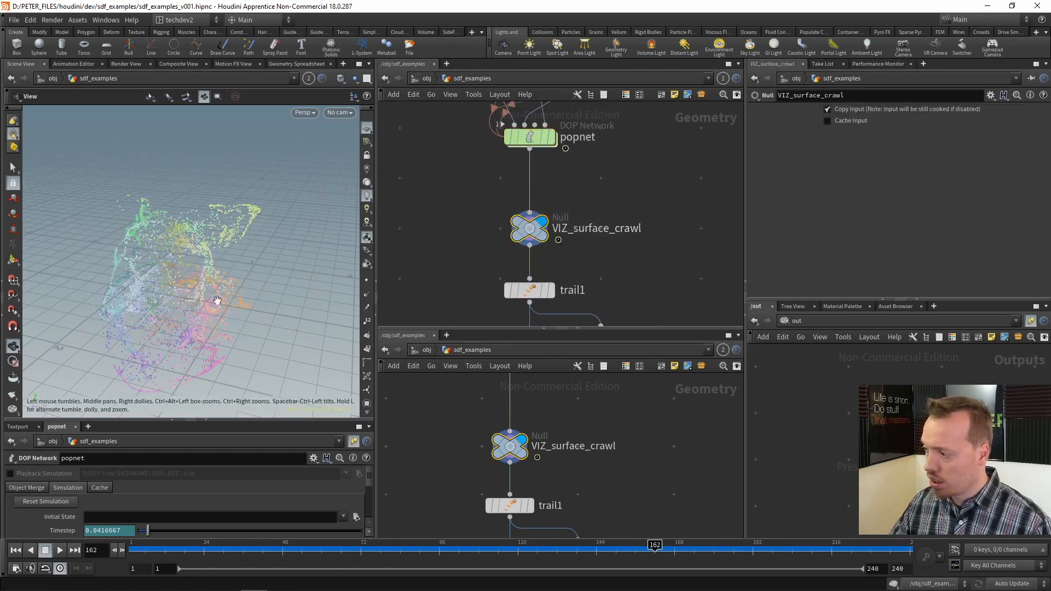
pyautogui.moveTo(217, 300); pyautogui.dragTo(234, 259)
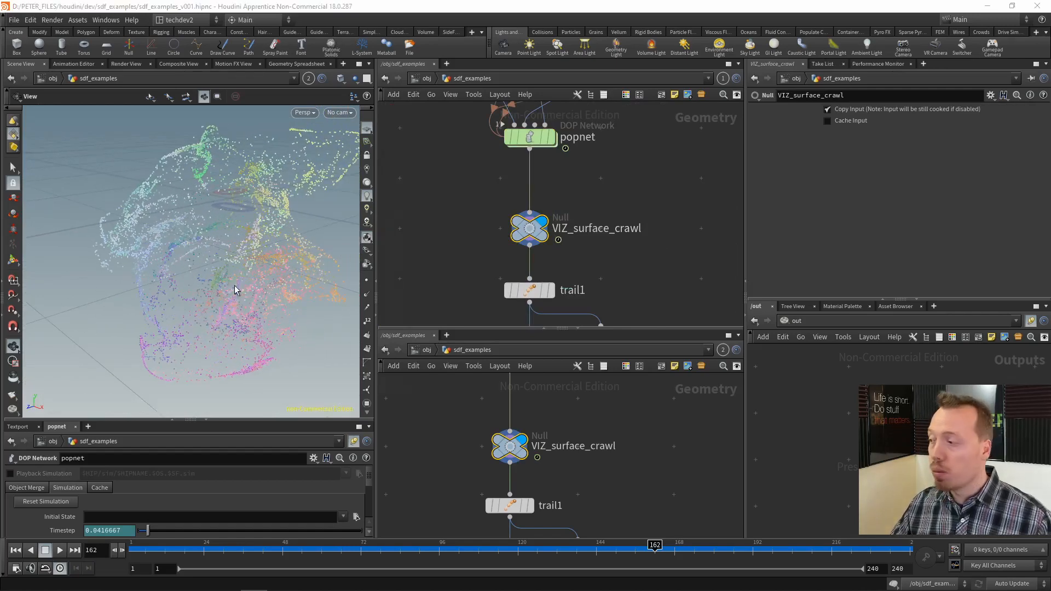
# Set the viewport's particle display to Pixels in the Geometry display options, and close the dialog.
pyautogui.press('d')
pyautogui.moveTo(157, 167); pyautogui.dragTo(506, 165)
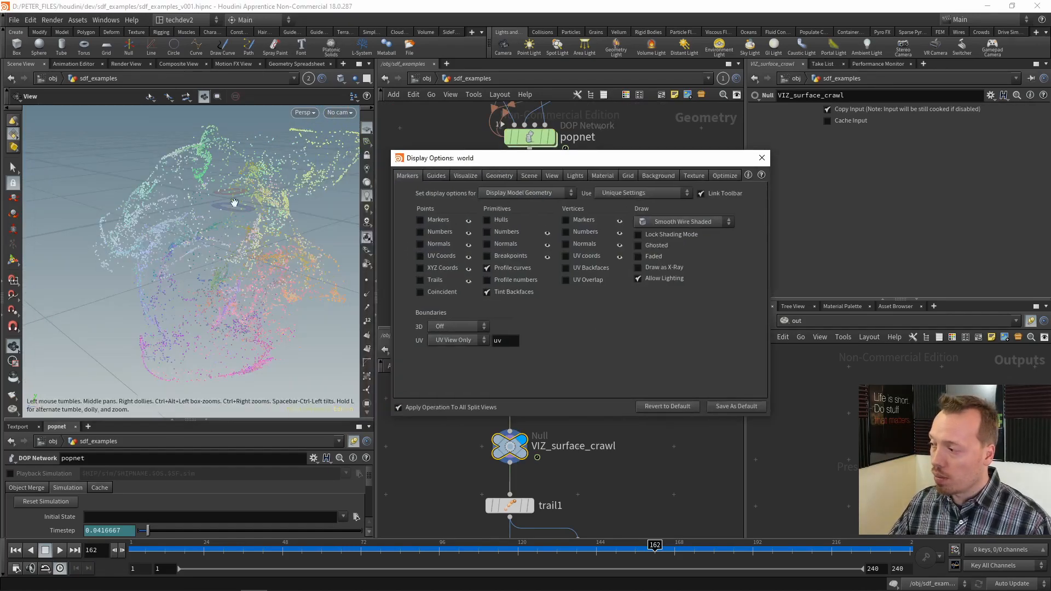
pyautogui.click(498, 176)
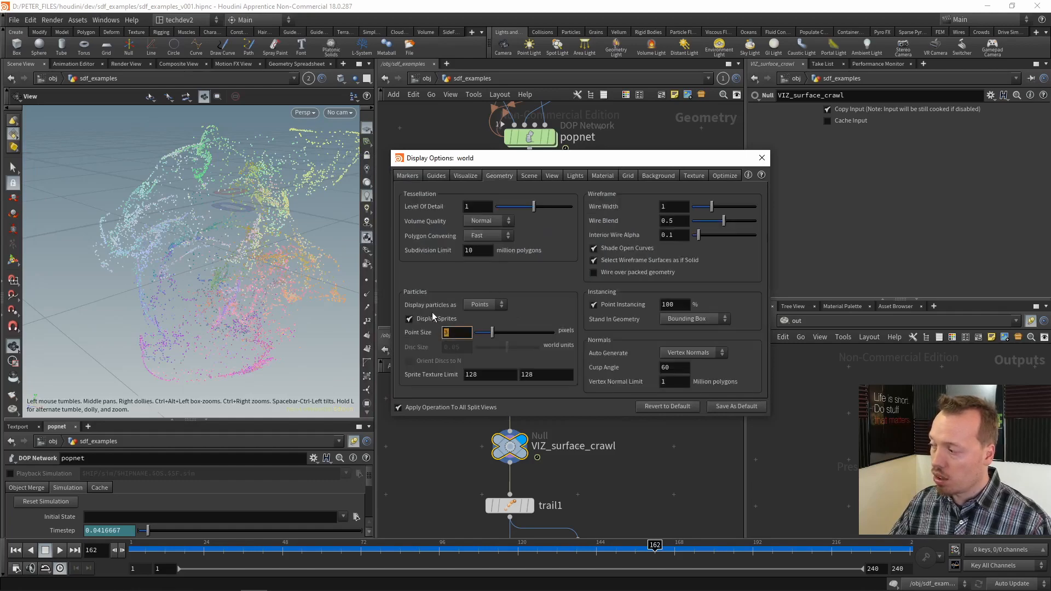
pyautogui.click(492, 305)
pyautogui.click(476, 327)
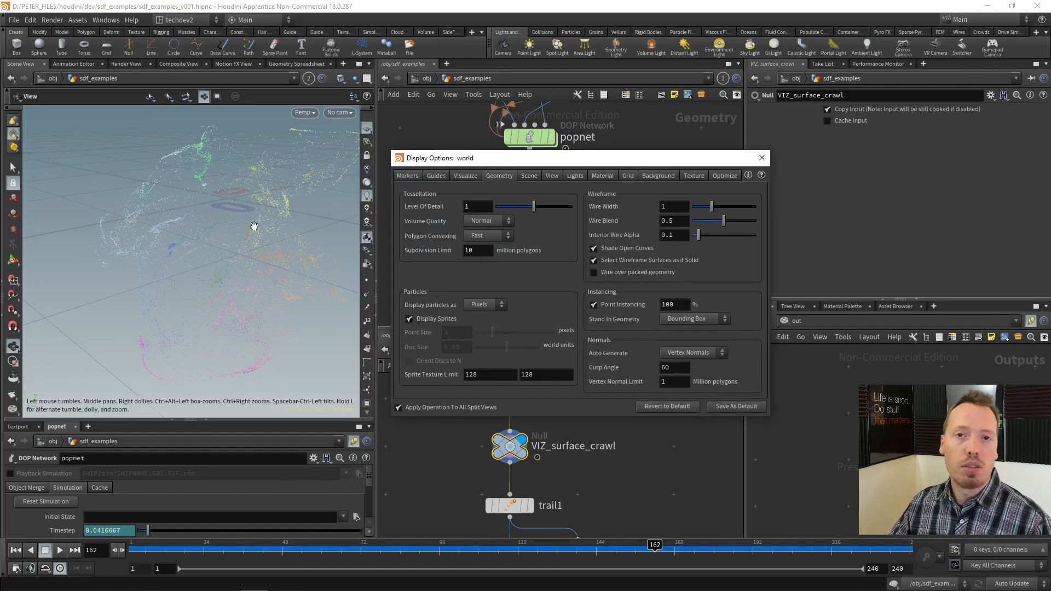
pyautogui.click(763, 158)
# Set the Force Total Count of scatter1 to 100000.
pyautogui.moveTo(645, 125); pyautogui.dragTo(636, 237, button='middle')
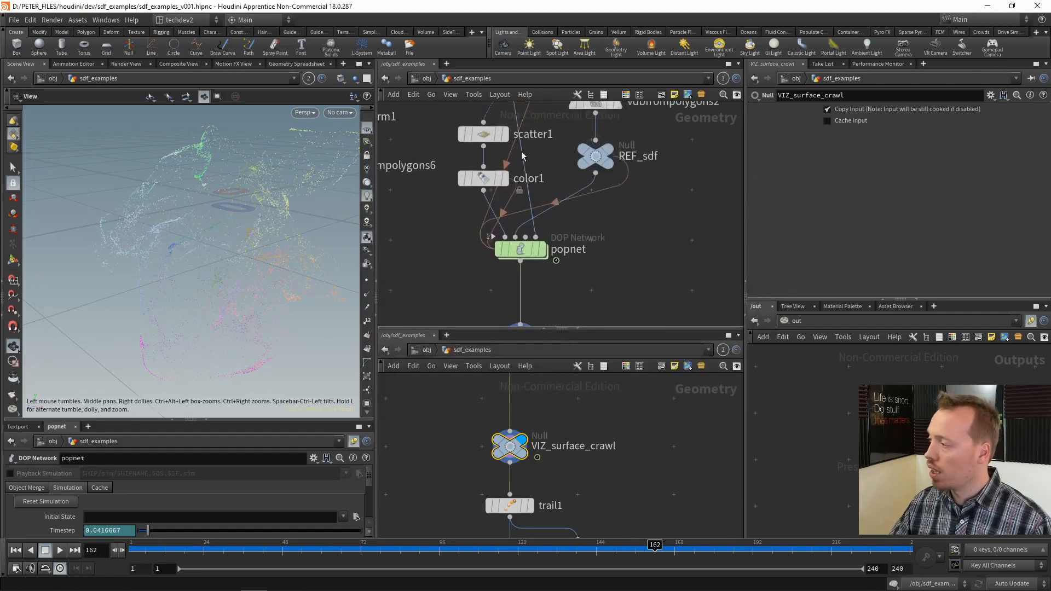
pyautogui.moveTo(541, 148); pyautogui.dragTo(450, 111)
pyautogui.click(763, 125)
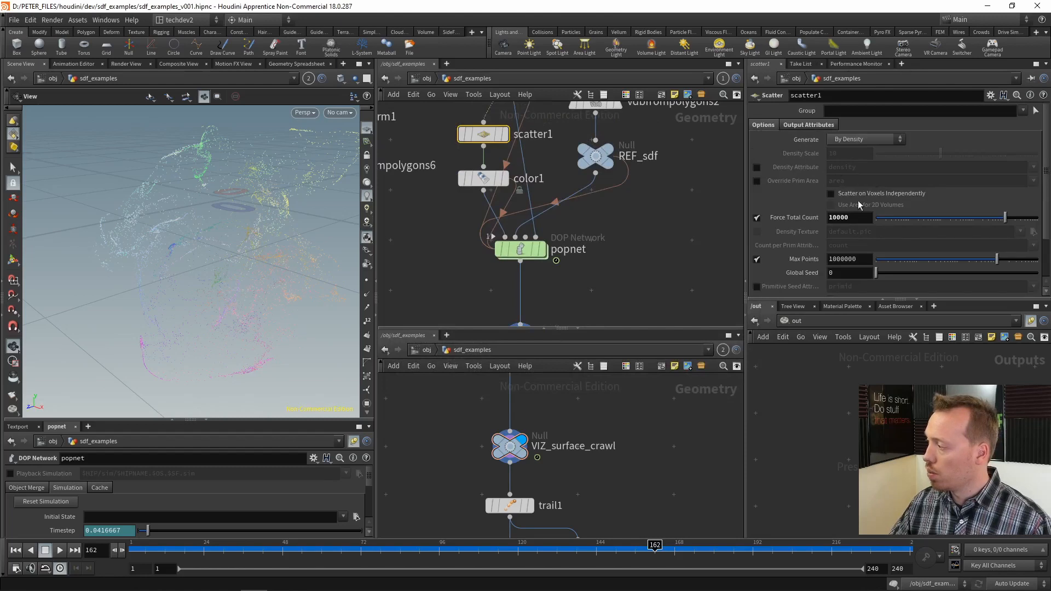
pyautogui.click(855, 217)
pyautogui.write('0')
pyautogui.press('Return')
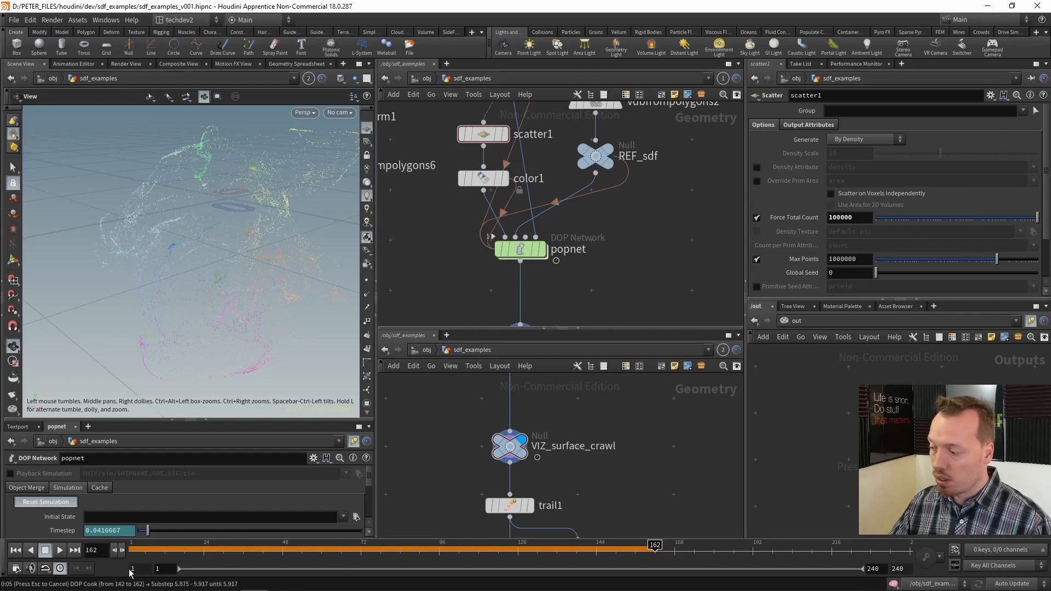
# Examine the denser particle cloud of the surface crawl from different angles in the viewport.
pyautogui.moveTo(264, 190); pyautogui.dragTo(232, 223)
pyautogui.moveTo(232, 223); pyautogui.dragTo(304, 190, button='right')
pyautogui.moveTo(305, 190); pyautogui.dragTo(273, 160)
pyautogui.moveTo(273, 159); pyautogui.dragTo(329, 150, button='right')
pyautogui.moveTo(265, 178); pyautogui.dragTo(312, 174, button='right')
pyautogui.moveTo(312, 174); pyautogui.dragTo(288, 172)
pyautogui.moveTo(197, 183); pyautogui.dragTo(217, 201)
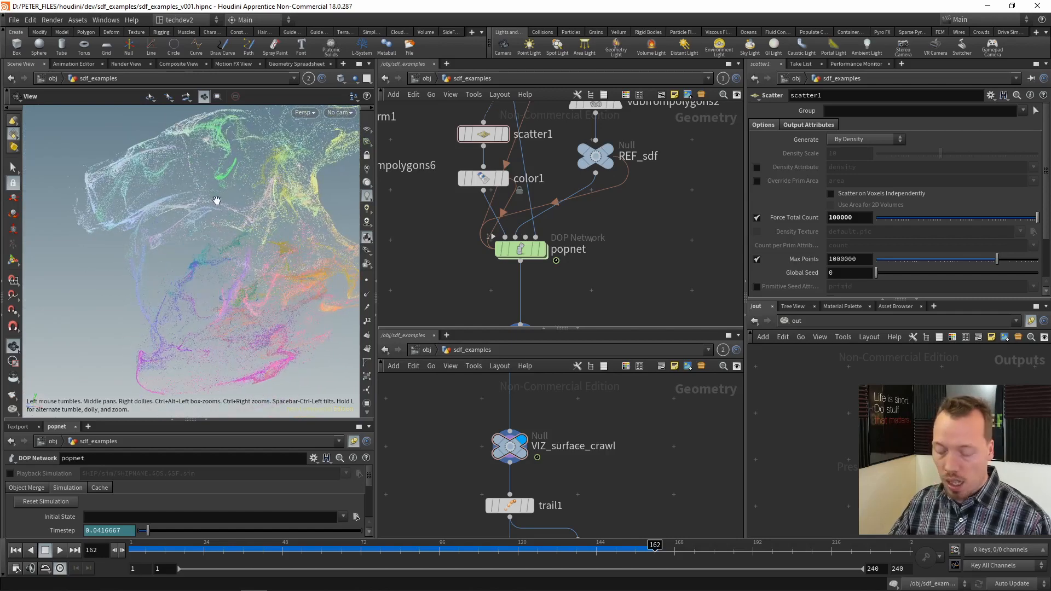
# Display the viewport particles as Points with a point size of 8 pixels, and inspect them on the skull shape.
pyautogui.press('d')
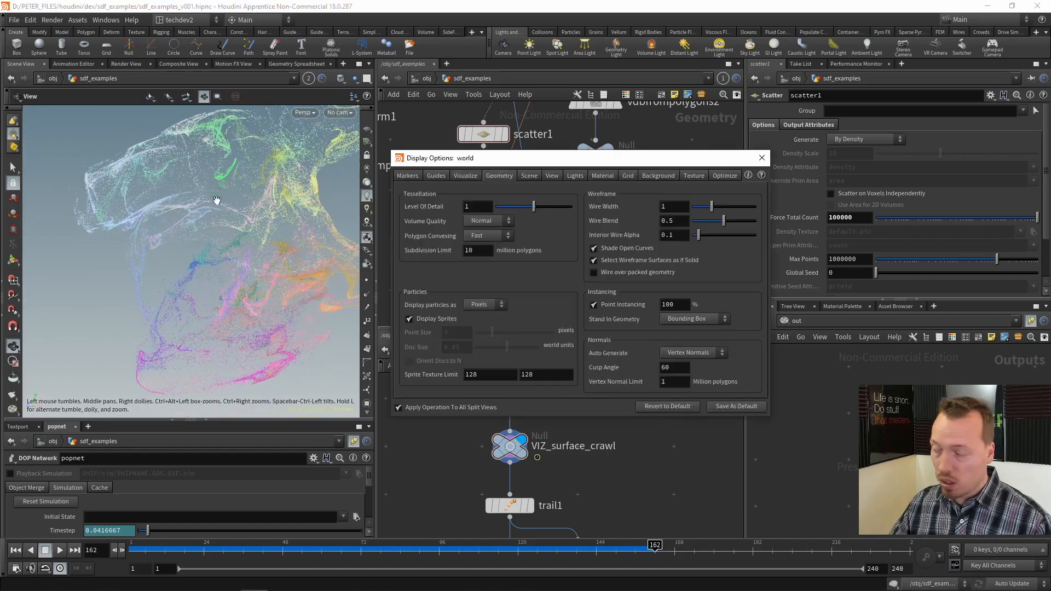
pyautogui.click(480, 306)
pyautogui.click(484, 316)
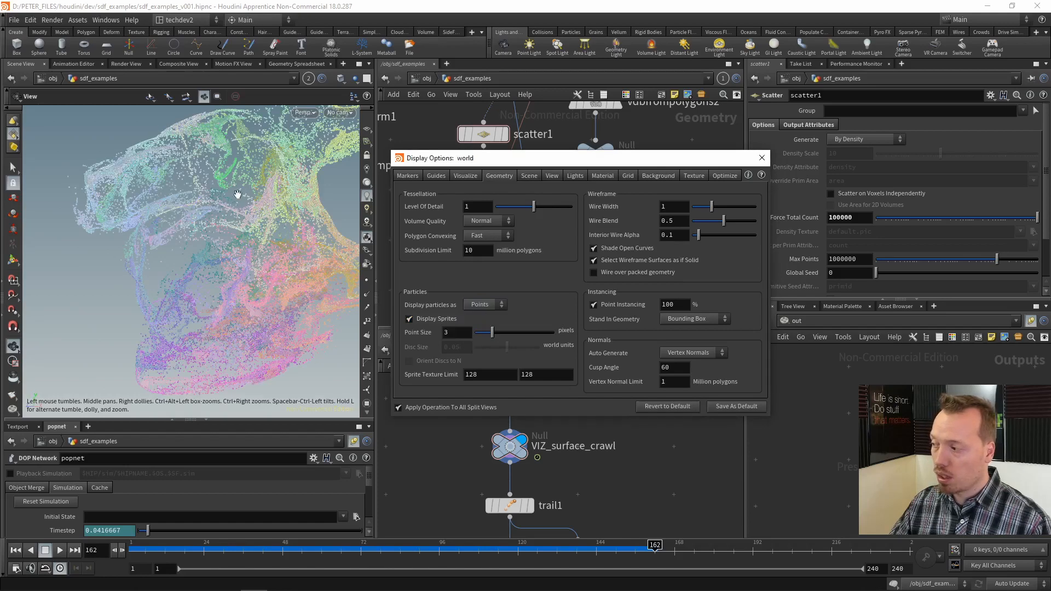
pyautogui.moveTo(492, 333)
pyautogui.mouseDown()
pyautogui.moveTo(477, 334)
pyautogui.moveTo(503, 334)
pyautogui.mouseUp()
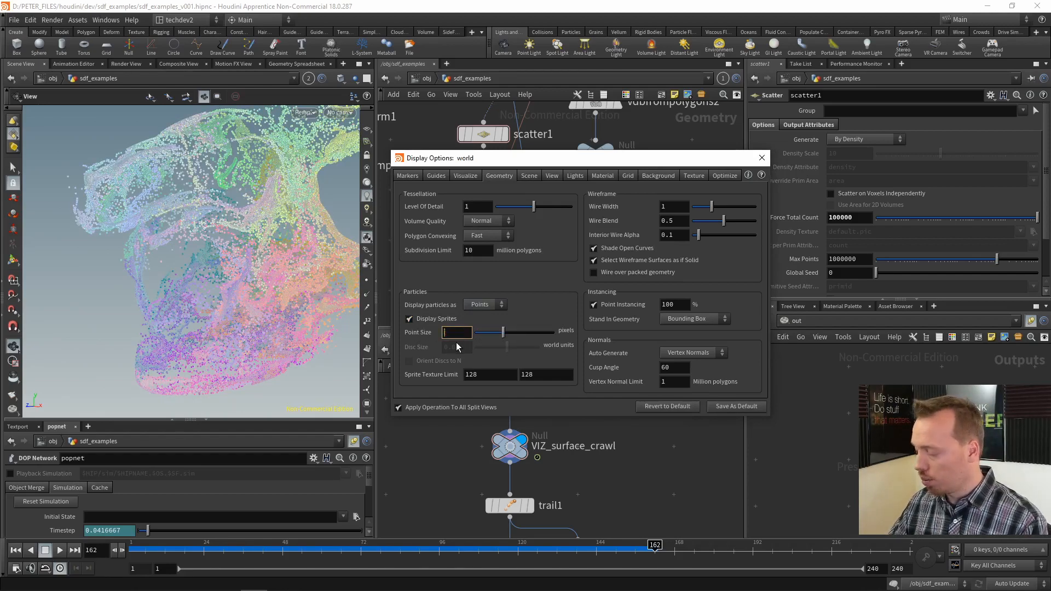
pyautogui.write('8')
pyautogui.press('Return')
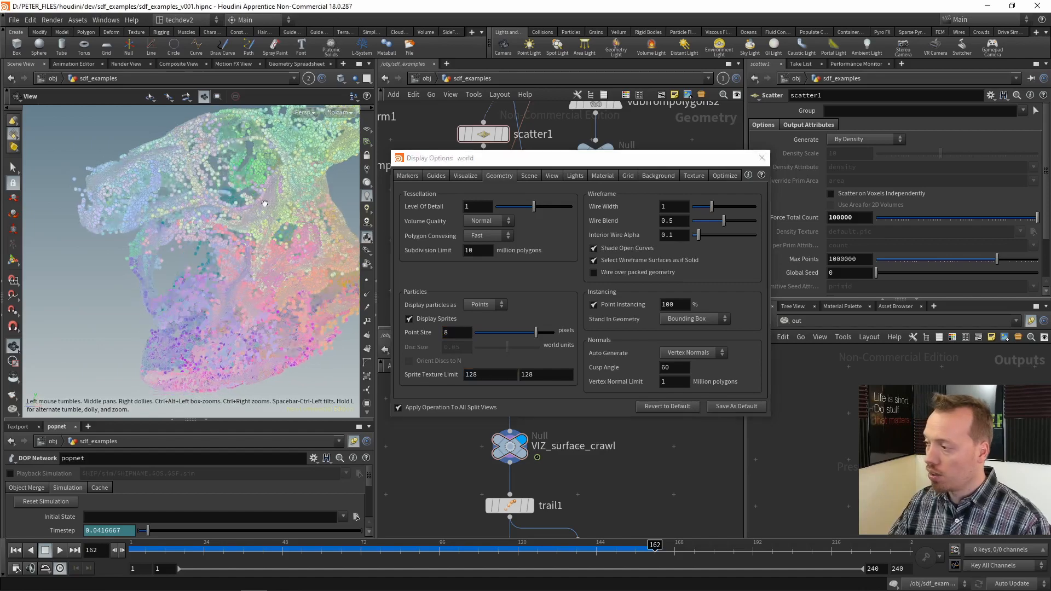
pyautogui.scroll(10, 264, 203)
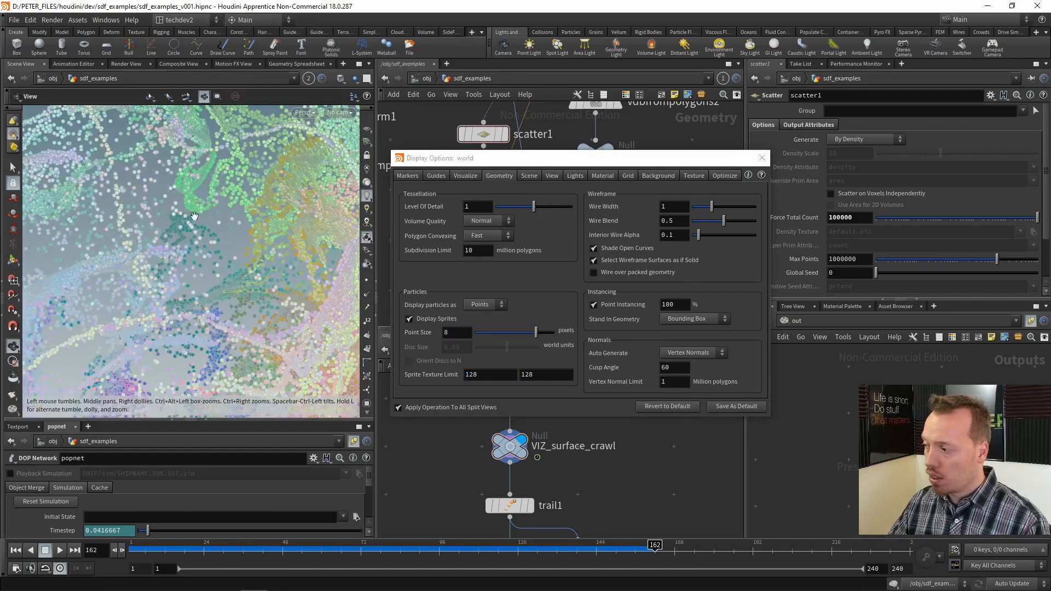
pyautogui.moveTo(262, 250); pyautogui.dragTo(231, 247)
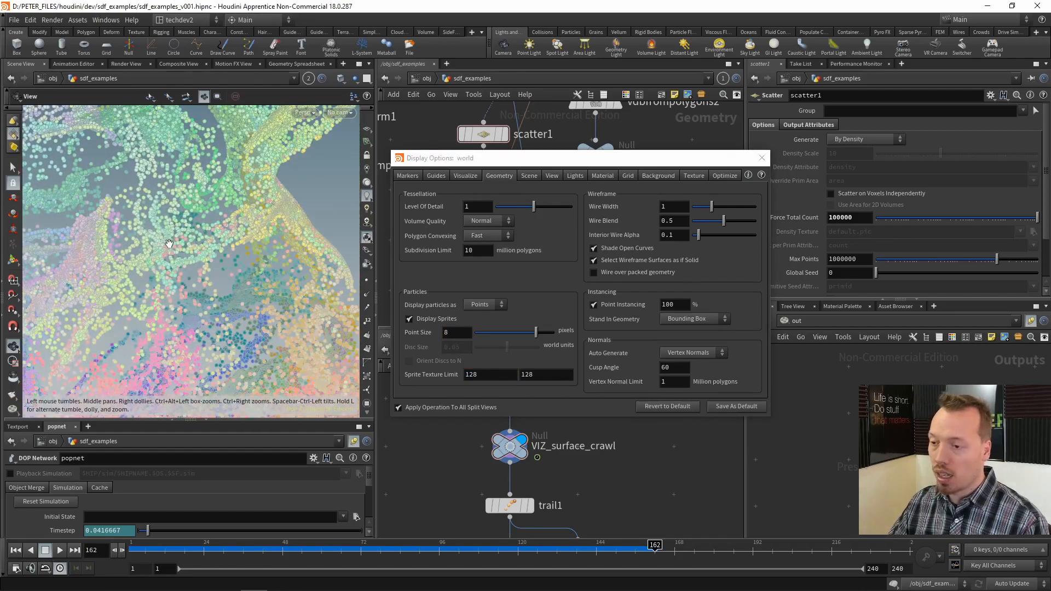
pyautogui.moveTo(170, 231); pyautogui.dragTo(203, 241)
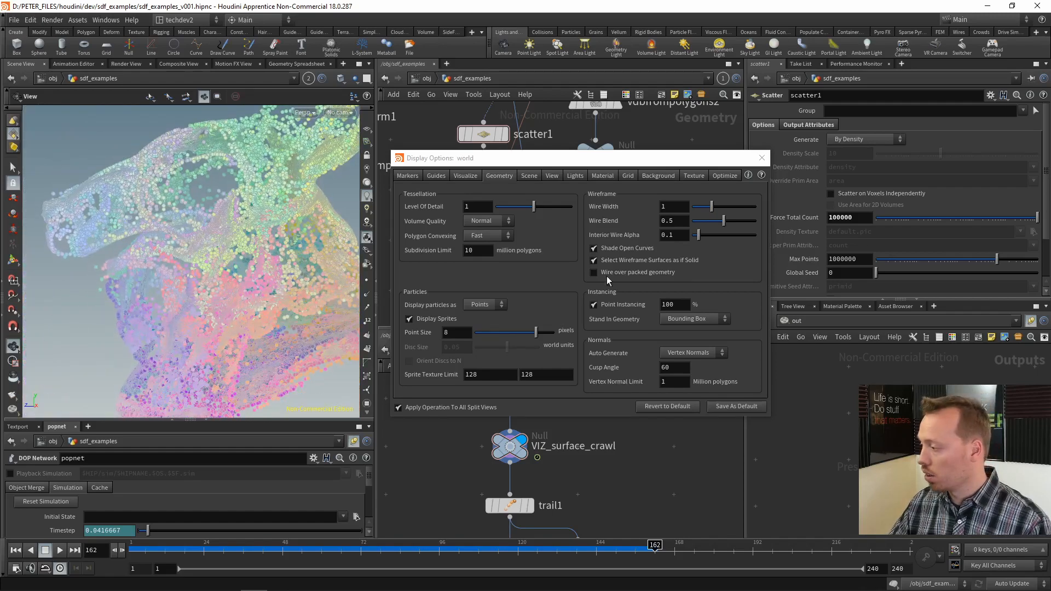
# Set the particle point size to 3 pixels, close the display options, and go to frame 105.
pyautogui.click(446, 333)
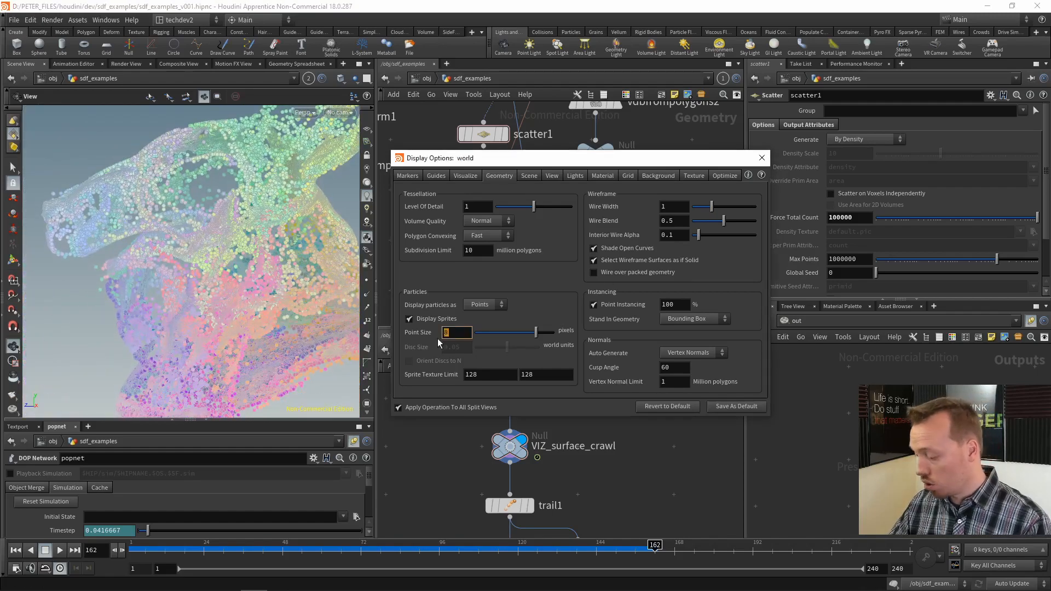
pyautogui.click(484, 374)
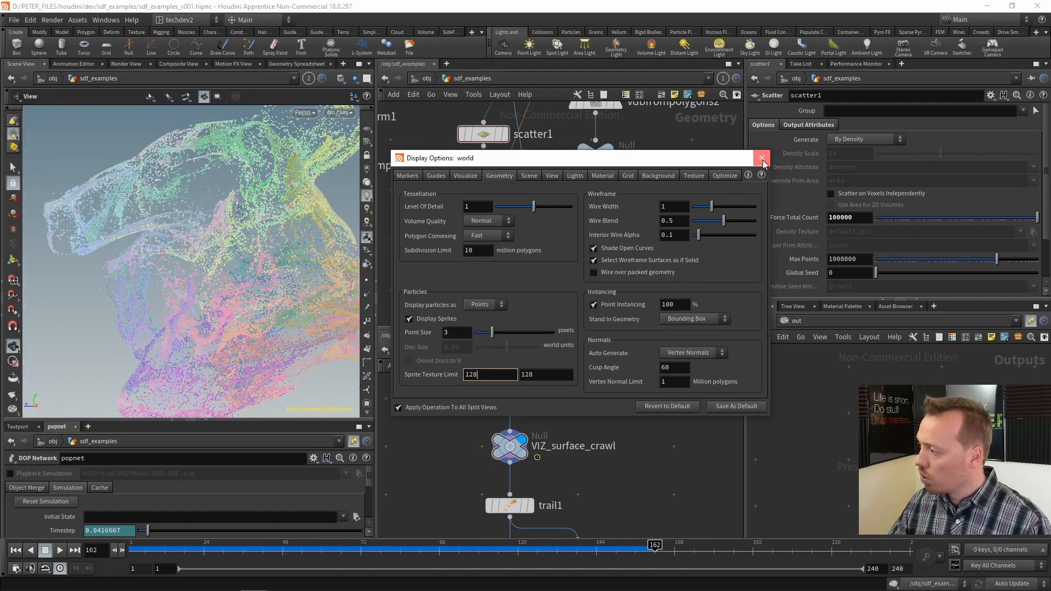
pyautogui.click(762, 159)
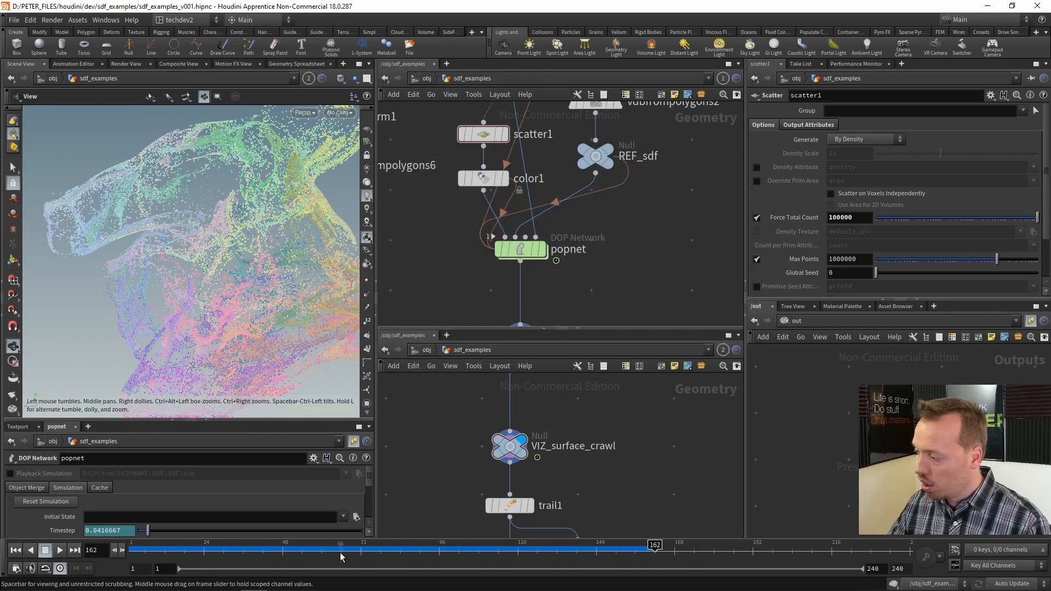
pyautogui.hotkey('ctrl', 'Up')
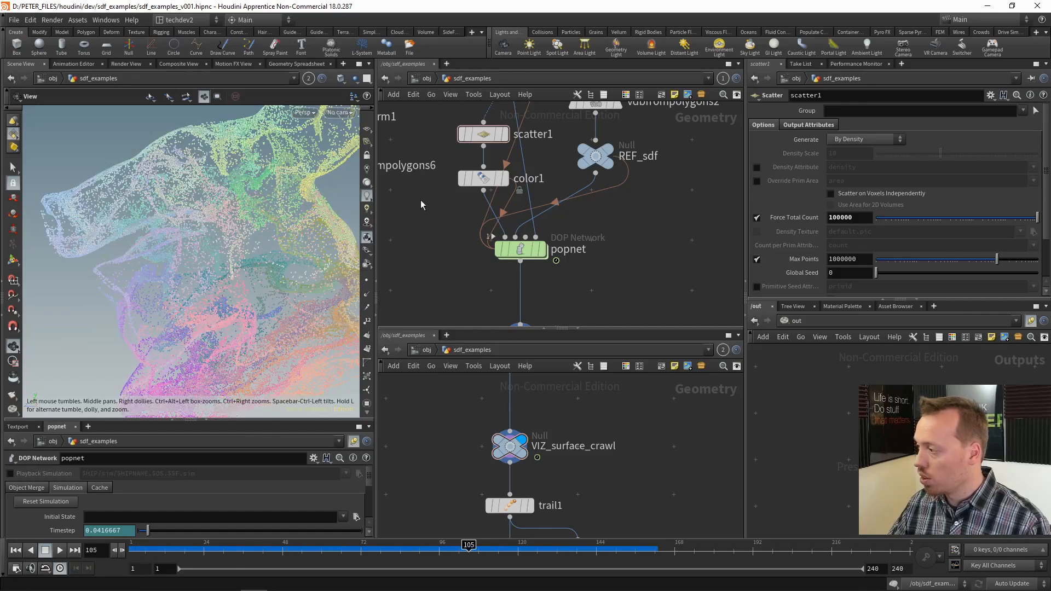
# Display the vdbfrompolygons2 node and home the viewport on the pig head VDB.
pyautogui.scroll(-3, 589, 247)
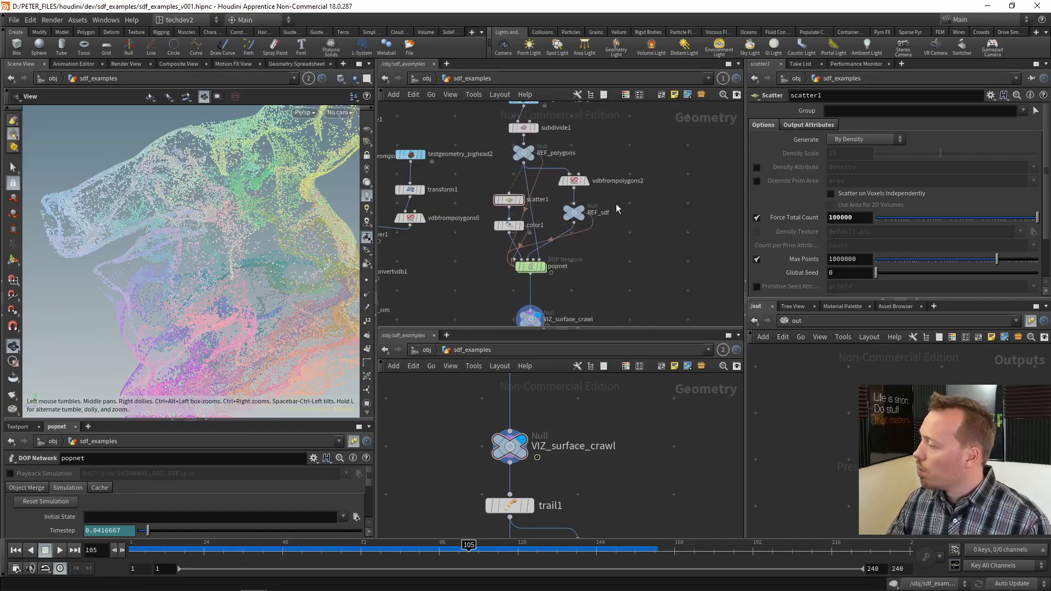
pyautogui.scroll(3, 589, 172)
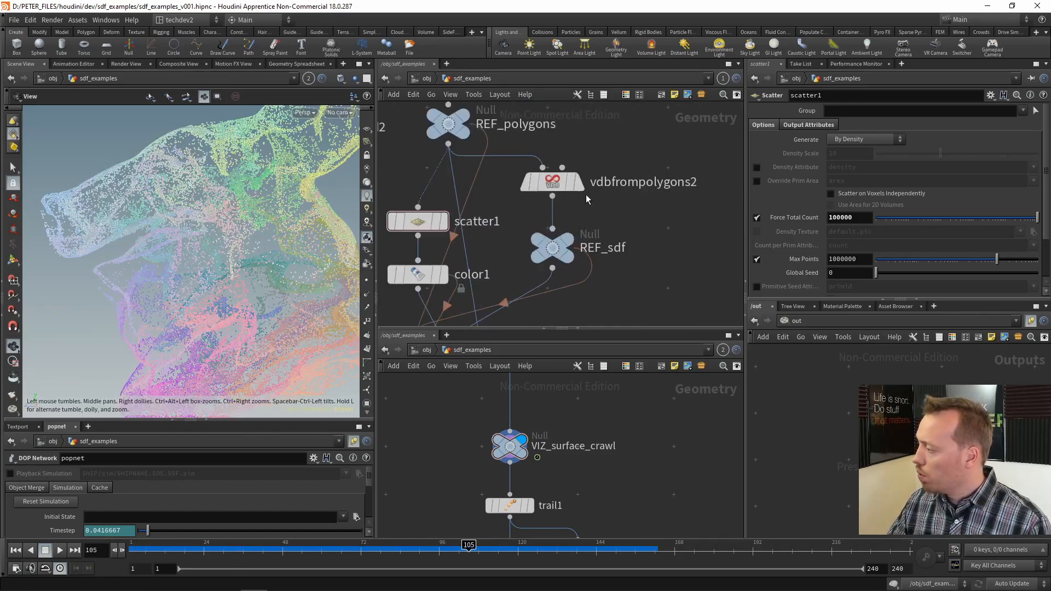
pyautogui.click(583, 184)
pyautogui.moveTo(660, 148); pyautogui.dragTo(522, 212)
pyautogui.press('h')
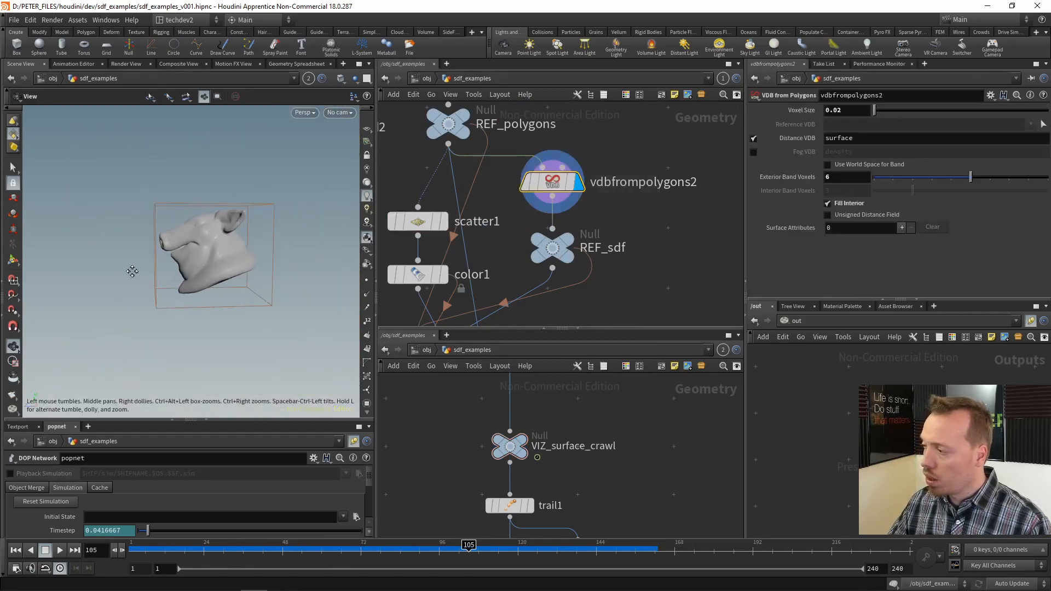
pyautogui.moveTo(180, 230); pyautogui.dragTo(366, 300)
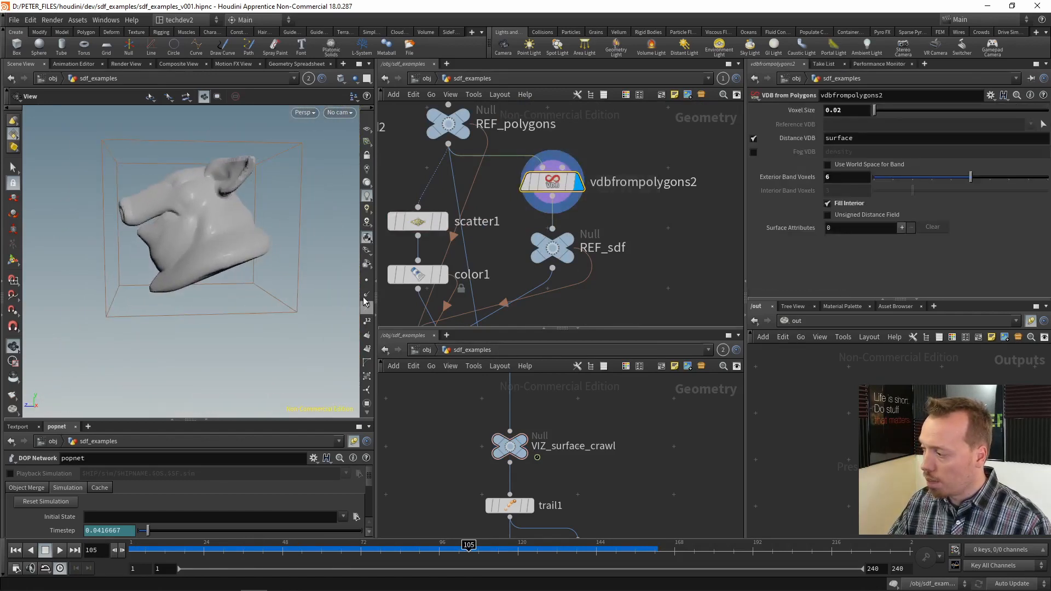
# Turn on the hull display for the pig head VDB, comparing the on and off states from several angles.
pyautogui.click(366, 365)
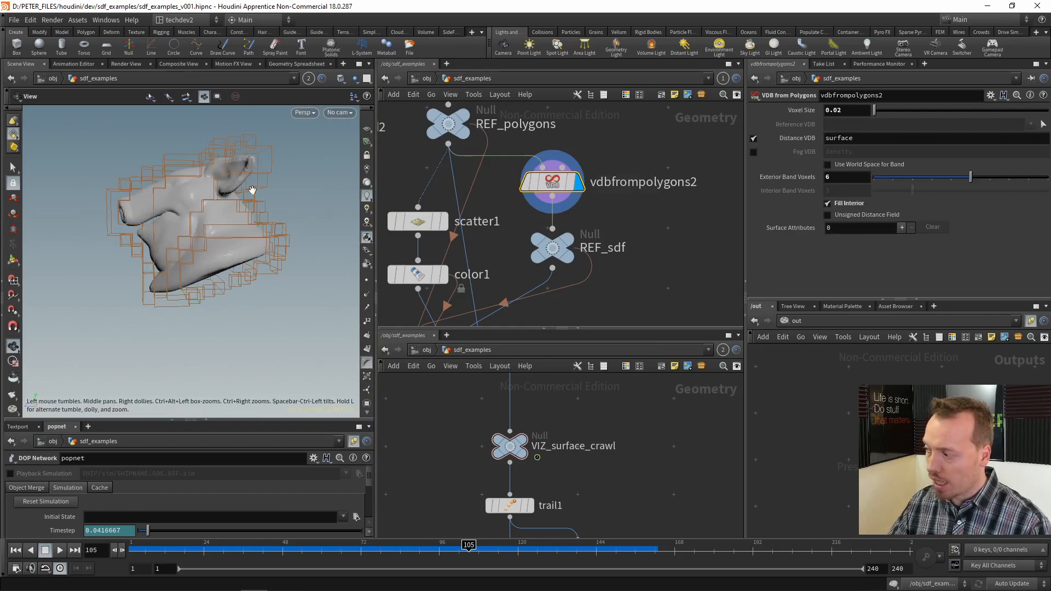
pyautogui.moveTo(117, 243); pyautogui.dragTo(312, 262)
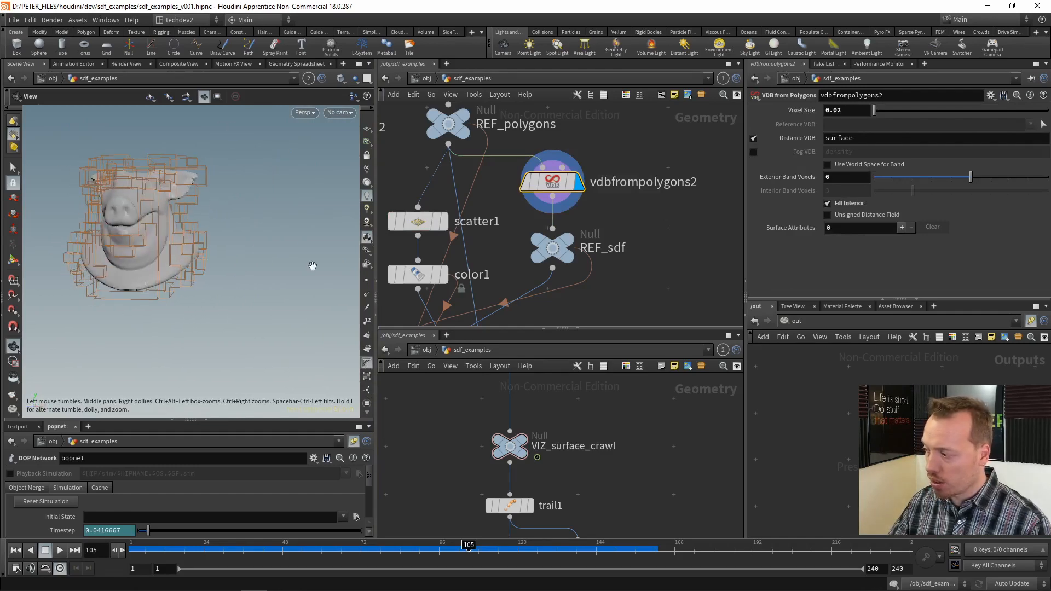
pyautogui.click(366, 365)
pyautogui.moveTo(163, 208); pyautogui.dragTo(213, 211)
pyautogui.moveTo(279, 343); pyautogui.dragTo(249, 310, button='middle')
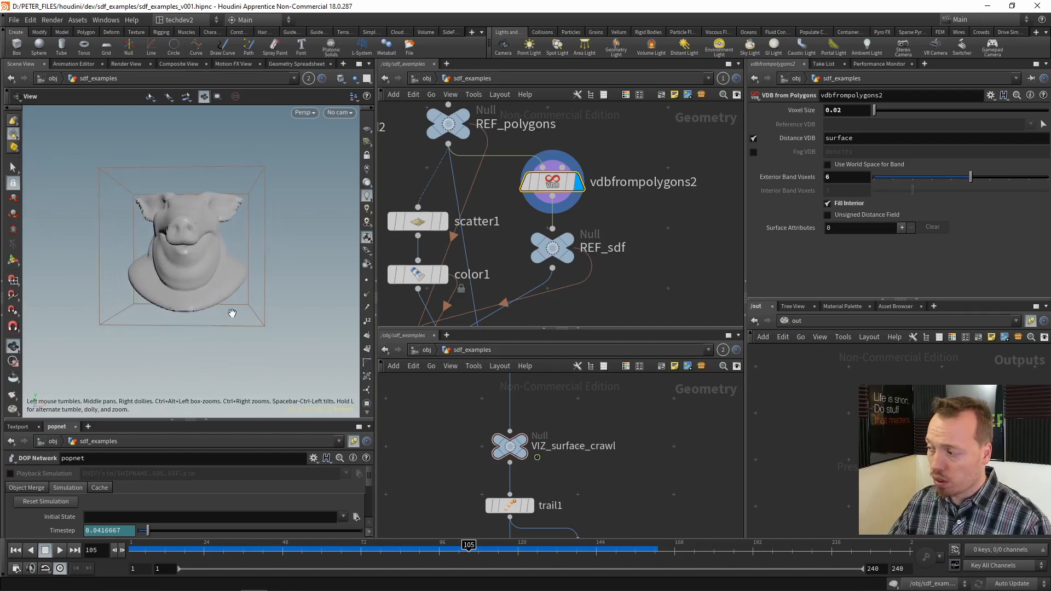
pyautogui.moveTo(232, 313); pyautogui.dragTo(197, 312)
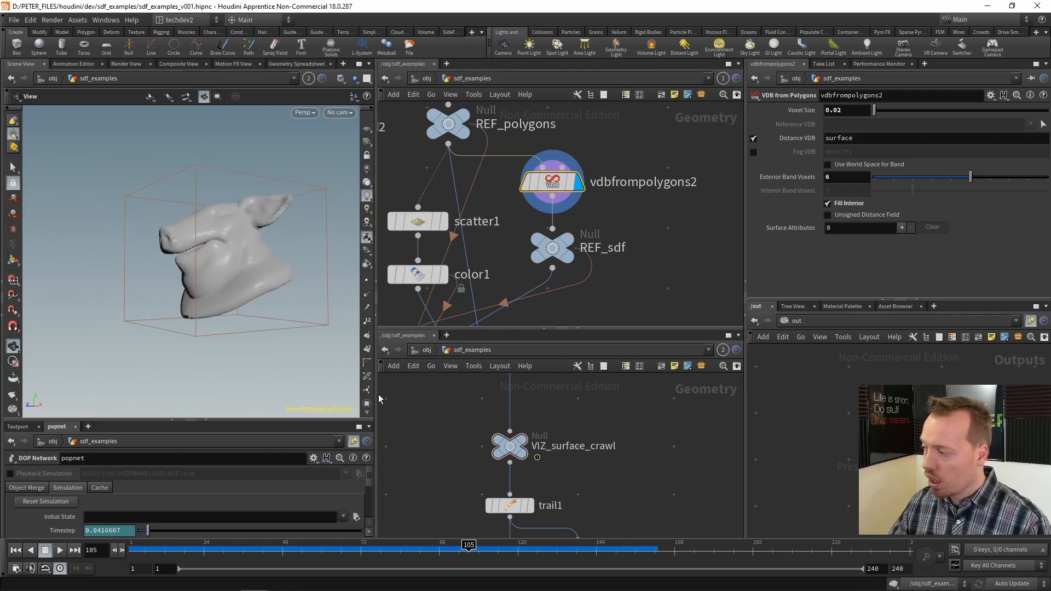
pyautogui.click(367, 365)
pyautogui.moveTo(286, 191); pyautogui.dragTo(282, 213, button='right')
pyautogui.moveTo(281, 213); pyautogui.dragTo(266, 238, button='middle')
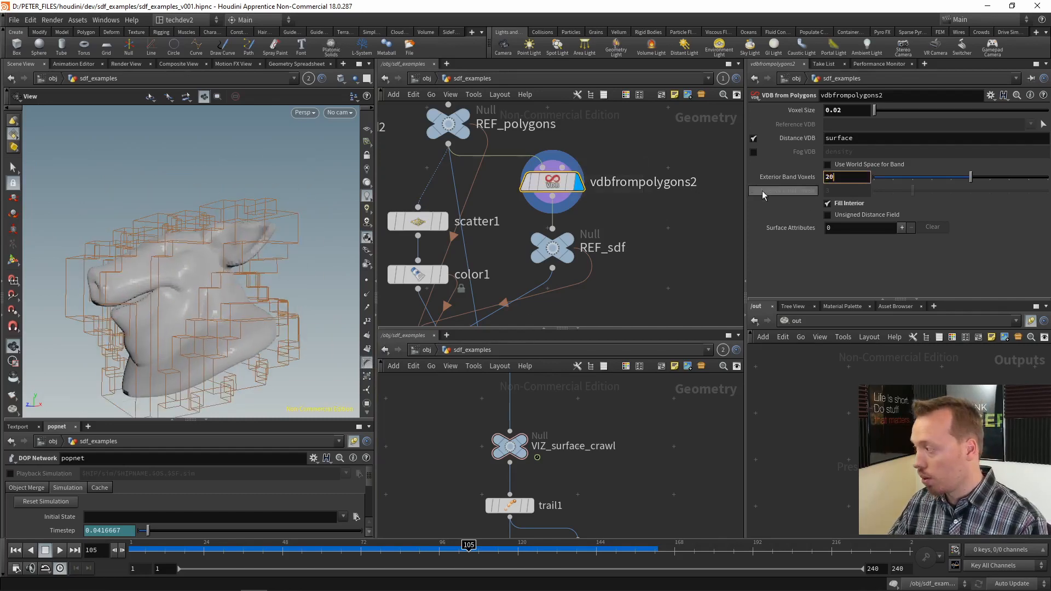
# Set Exterior Band Voxels of vdbfrompolygons2 to 20 and inspect the band around the head.
pyautogui.write('20')
pyautogui.press('Return')
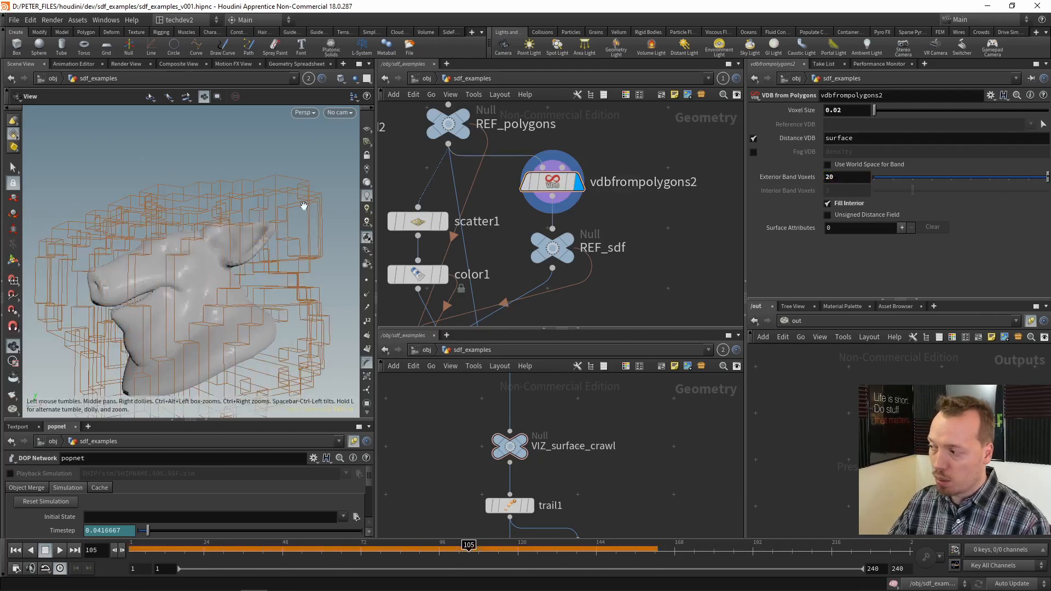
pyautogui.moveTo(285, 270)
pyautogui.mouseDown()
pyautogui.moveTo(316, 297)
pyautogui.moveTo(298, 277)
pyautogui.mouseUp()
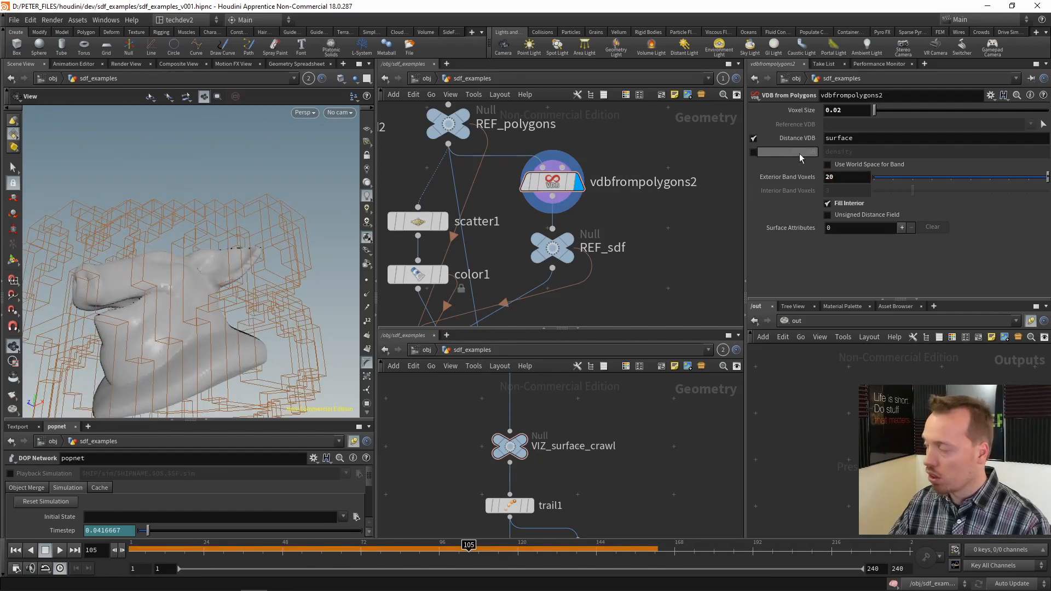
# Set Exterior Band Voxels of vdbfrompolygons2 back to 6 and inspect the band around the head.
pyautogui.write('6')
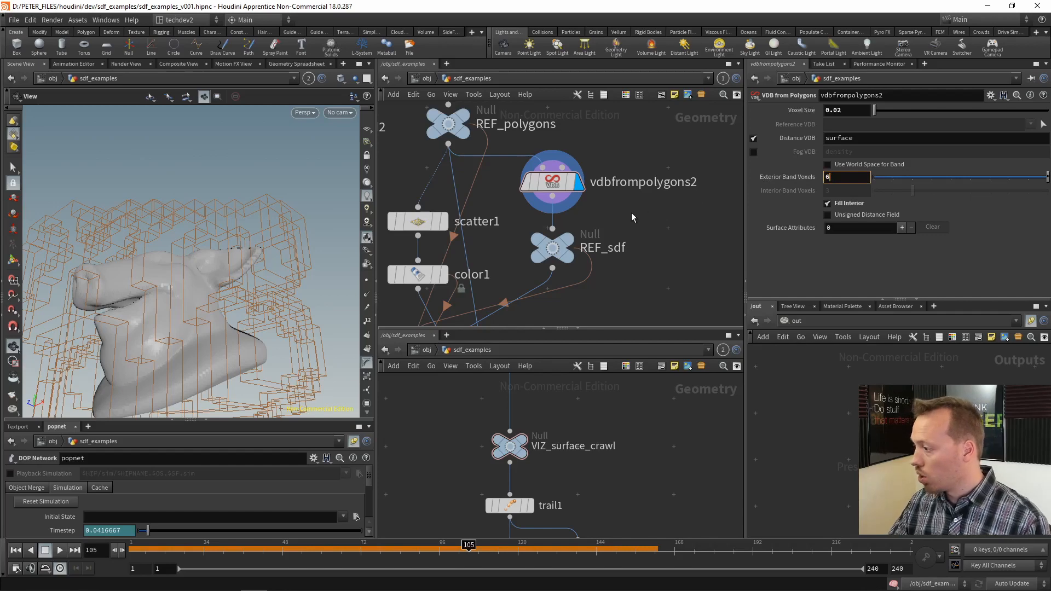
pyautogui.press('Return')
pyautogui.moveTo(267, 324); pyautogui.dragTo(315, 306)
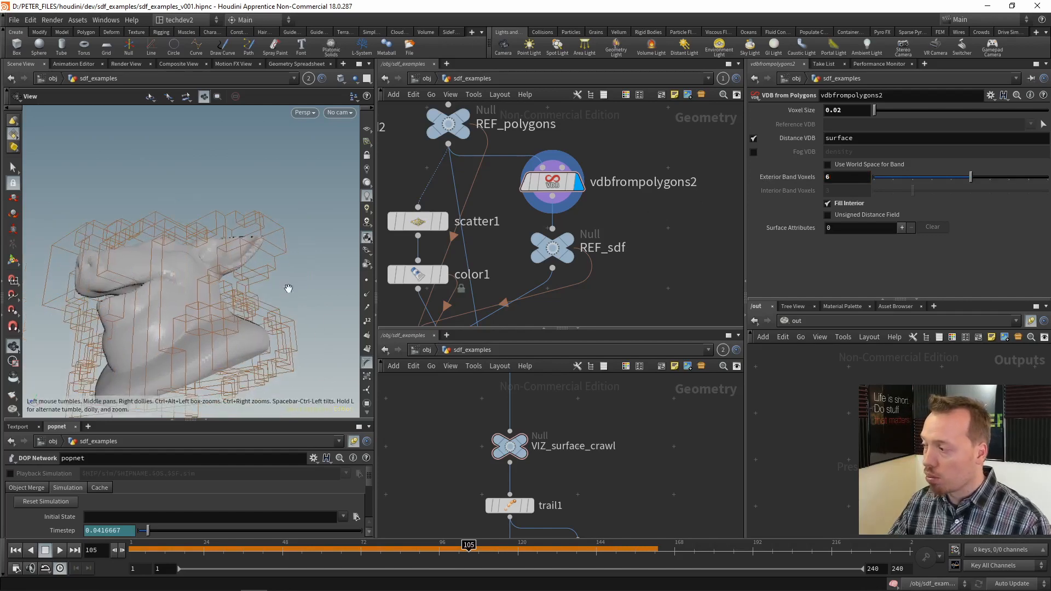
# Look inside the popnet DOP network at sopsolver_snap and the output node, and return to the sdf_examples level.
pyautogui.scroll(-3, 616, 301)
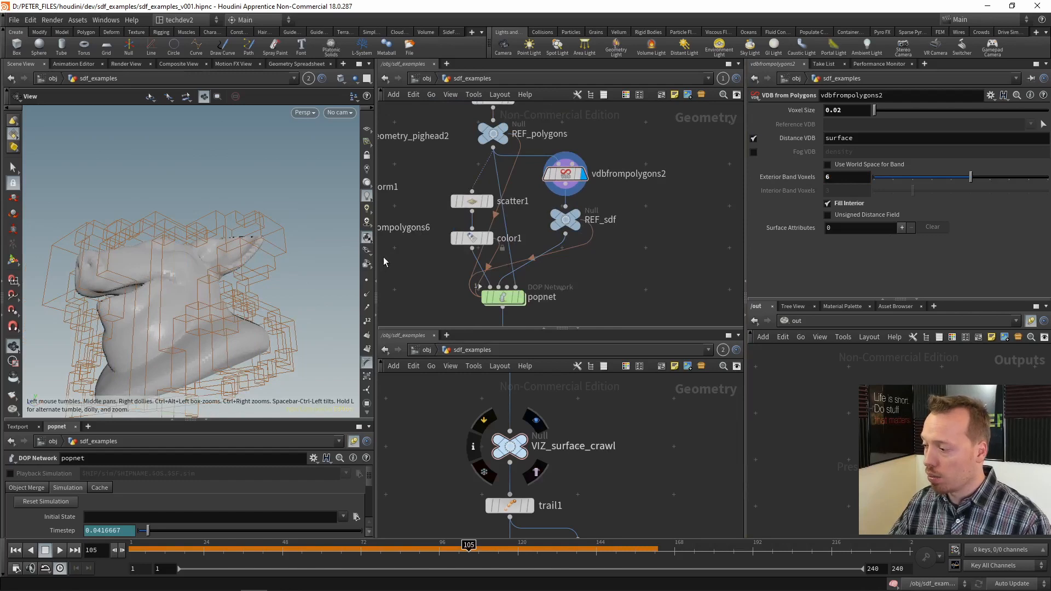
pyautogui.moveTo(554, 281); pyautogui.dragTo(590, 199, button='middle')
pyautogui.click(496, 184)
pyautogui.press('Return')
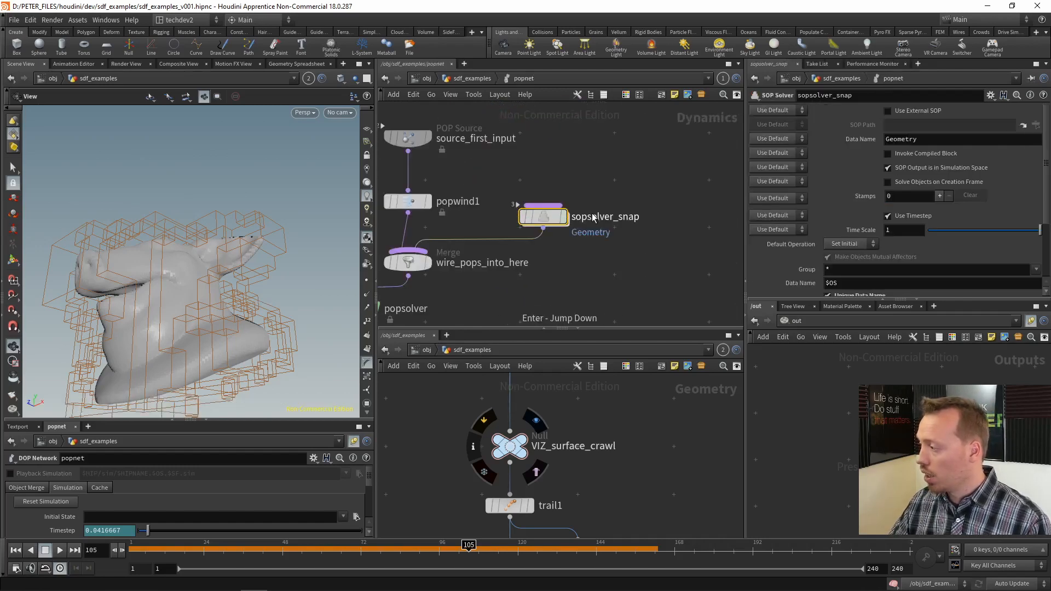
pyautogui.moveTo(567, 275); pyautogui.dragTo(632, 191, button='middle')
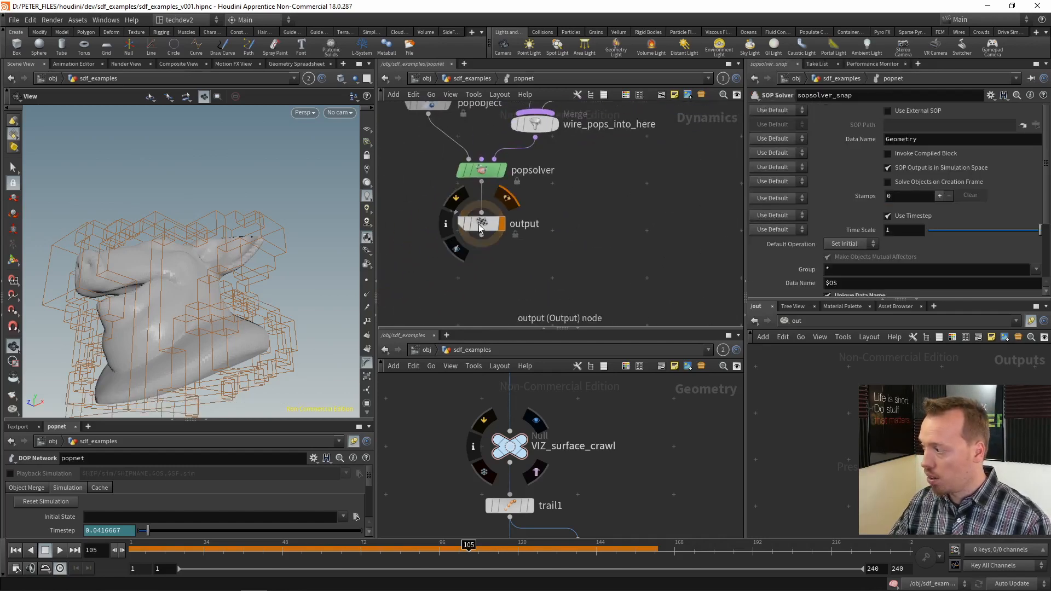
pyautogui.press('u')
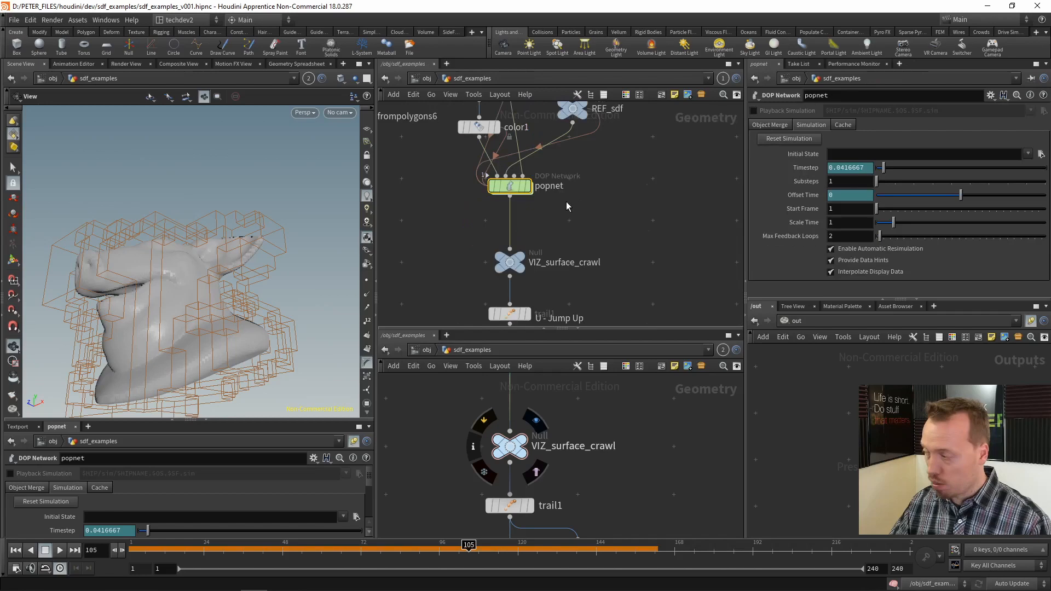
# Open the Geometry Spreadsheet for VIZ_surface_crawl and show all attributes.
pyautogui.rightClick(509, 264)
pyautogui.click(547, 322)
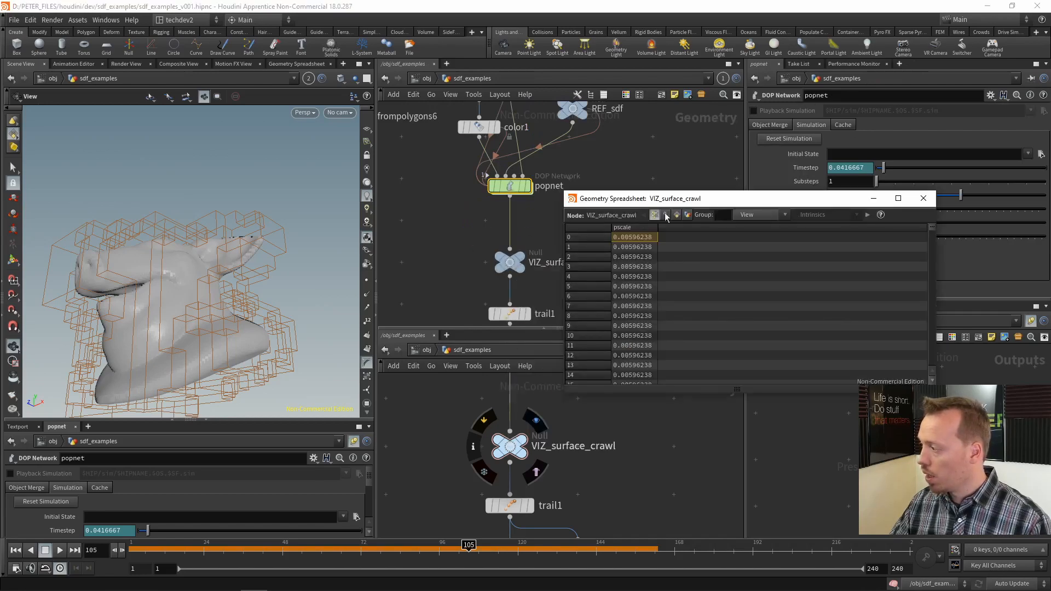
pyautogui.click(758, 214)
pyautogui.click(764, 254)
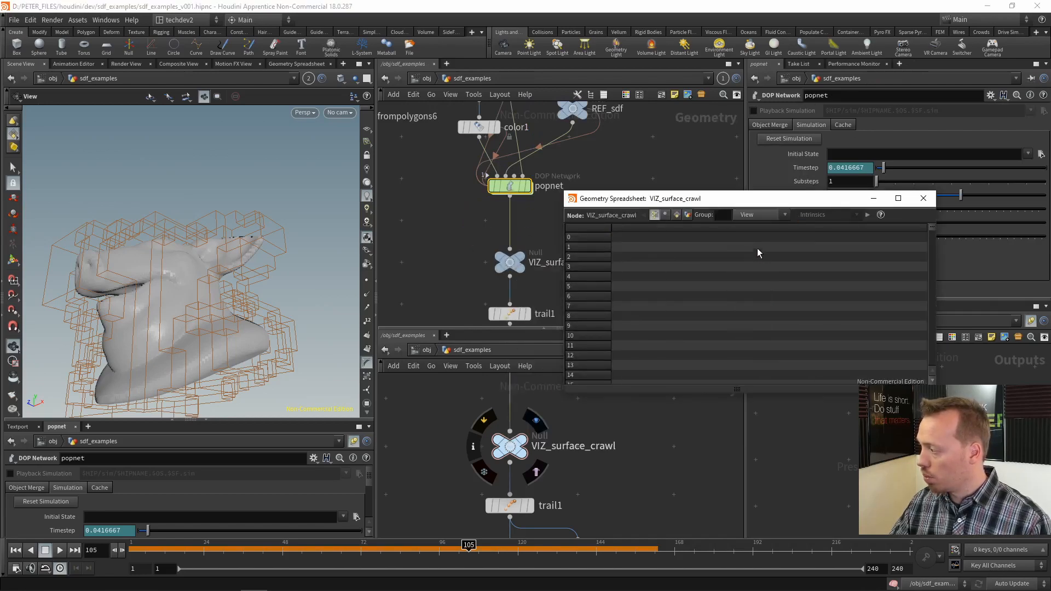
pyautogui.click(761, 214)
pyautogui.click(764, 244)
pyautogui.moveTo(706, 200); pyautogui.dragTo(762, 207)
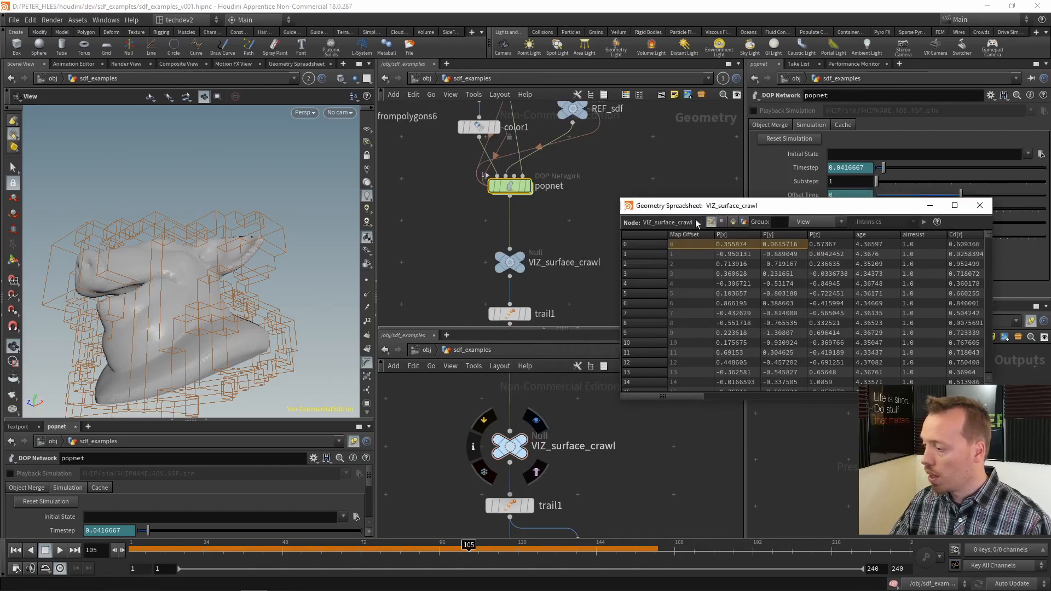
# Reset the popnet simulation to frame 1 and display VIZ_surface_crawl in the viewport.
pyautogui.click(46, 502)
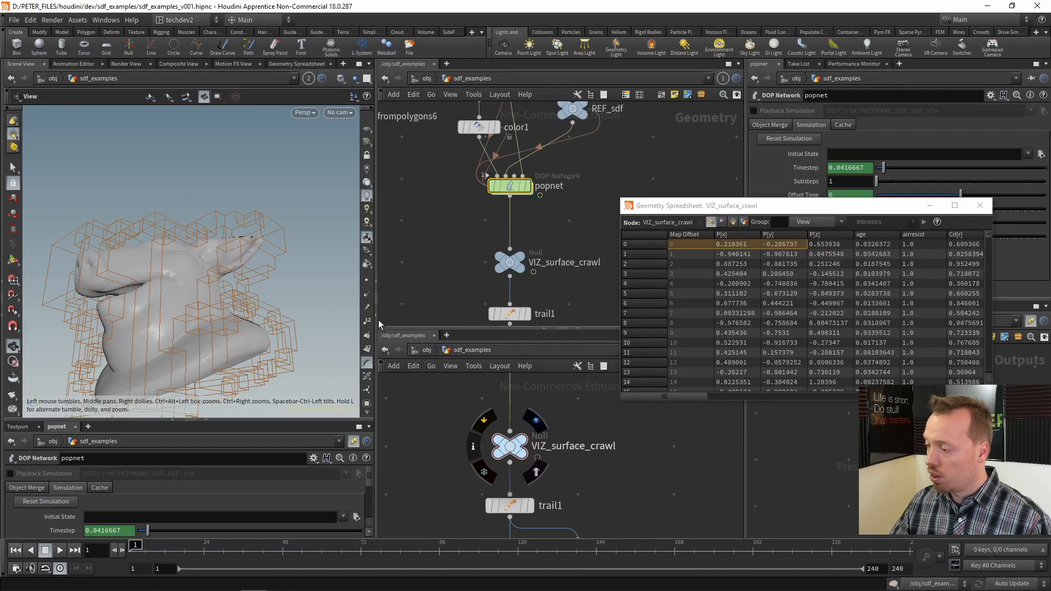
pyautogui.click(519, 257)
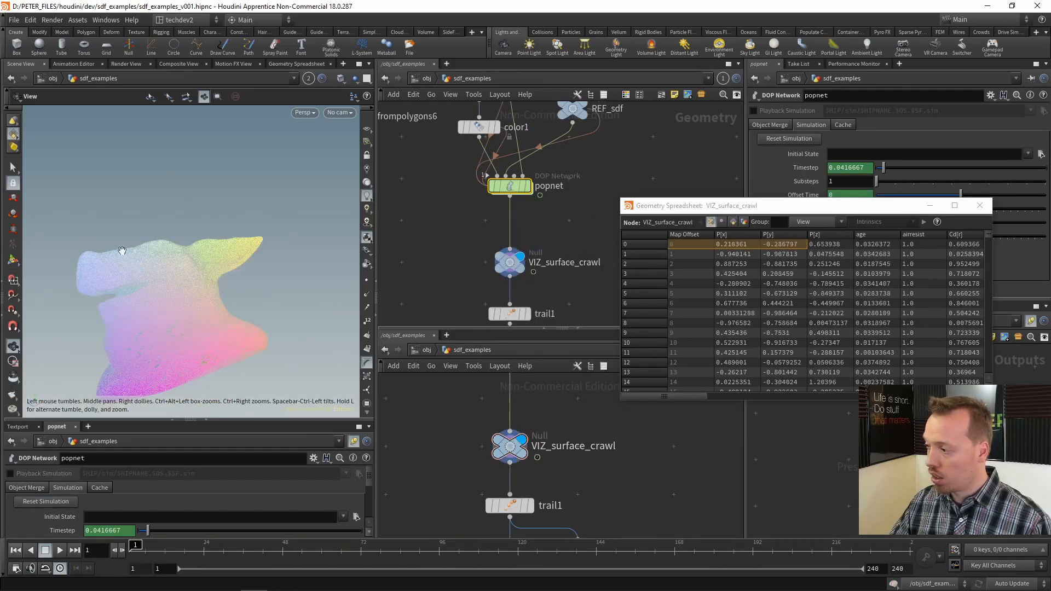
pyautogui.moveTo(188, 303); pyautogui.dragTo(189, 288, button='middle')
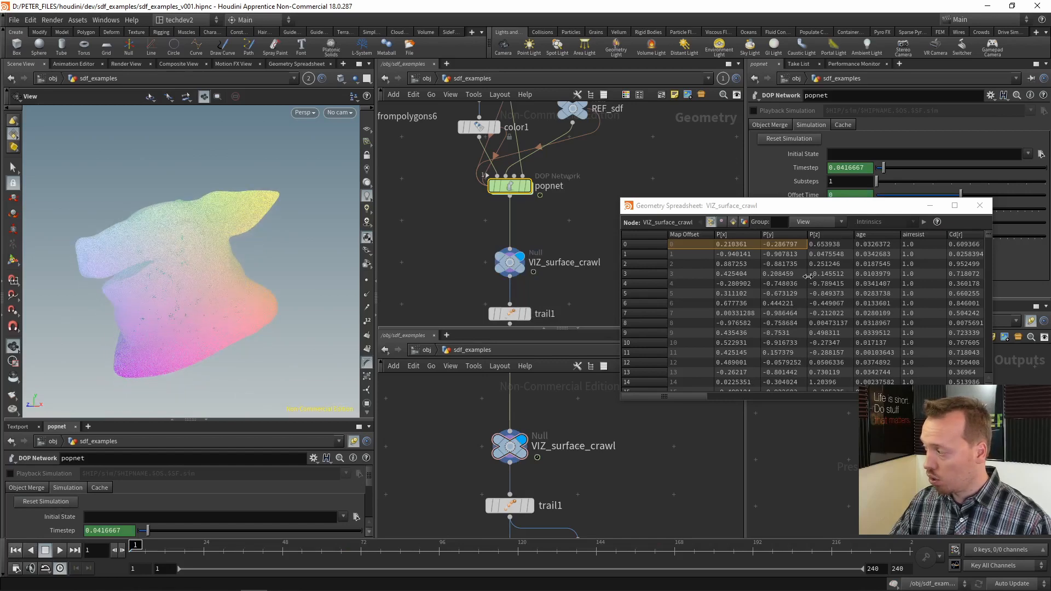
# Widen the Geometry Spreadsheet window and review the list of attributes available to show or hide.
pyautogui.moveTo(621, 401); pyautogui.dragTo(311, 416)
pyautogui.moveTo(987, 236); pyautogui.dragTo(953, 181)
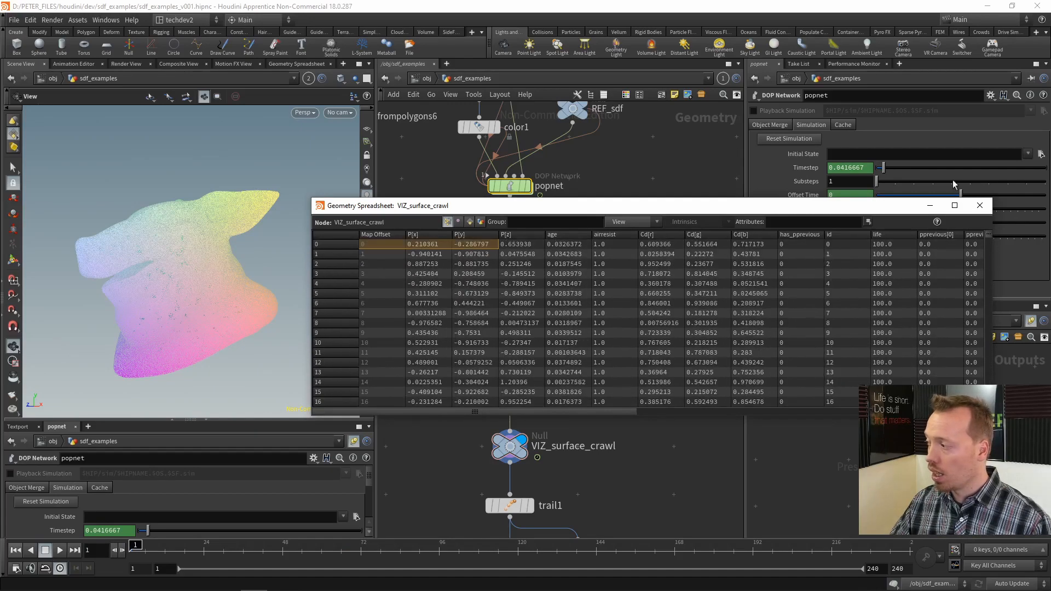
pyautogui.click(618, 223)
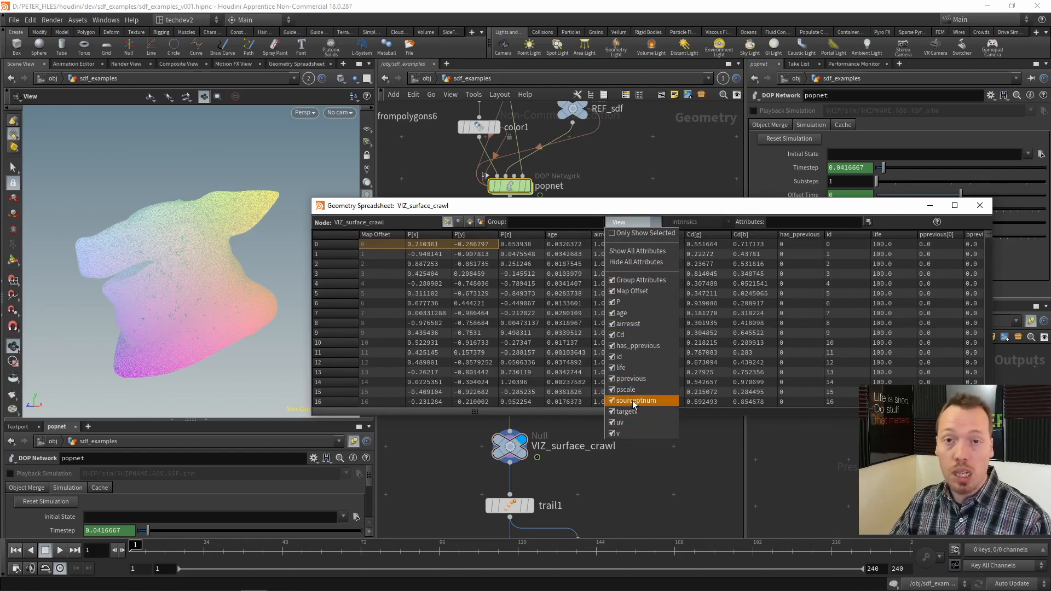
pyautogui.click(889, 210)
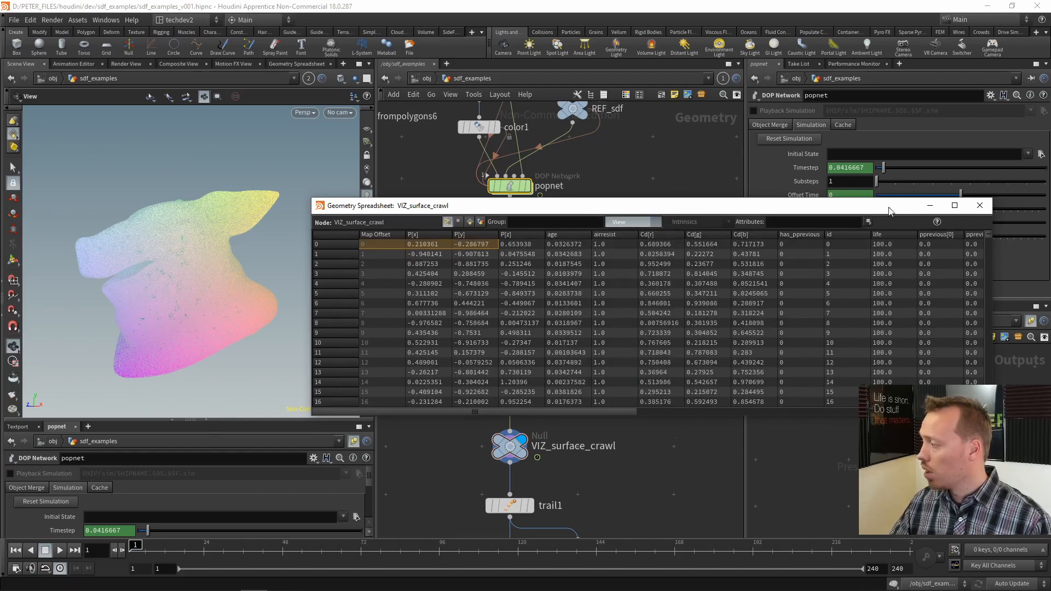
# Play the simulation through frame 240 with the spreadsheet clear of the viewport, and make the spreadsheet window taller.
pyautogui.moveTo(889, 210); pyautogui.dragTo(950, 205)
pyautogui.click(60, 551)
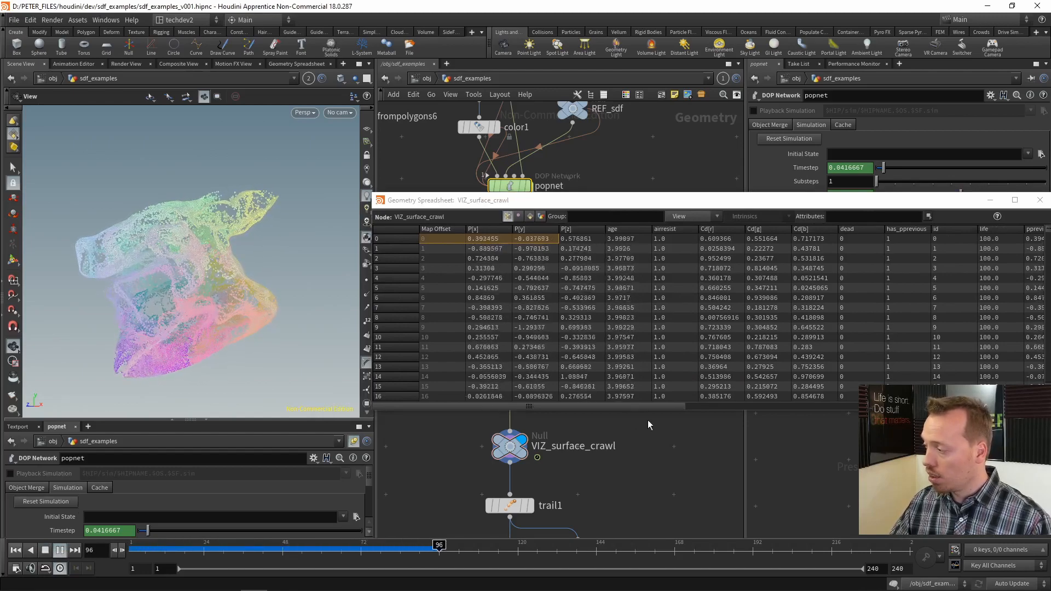
pyautogui.moveTo(648, 410); pyautogui.dragTo(646, 486)
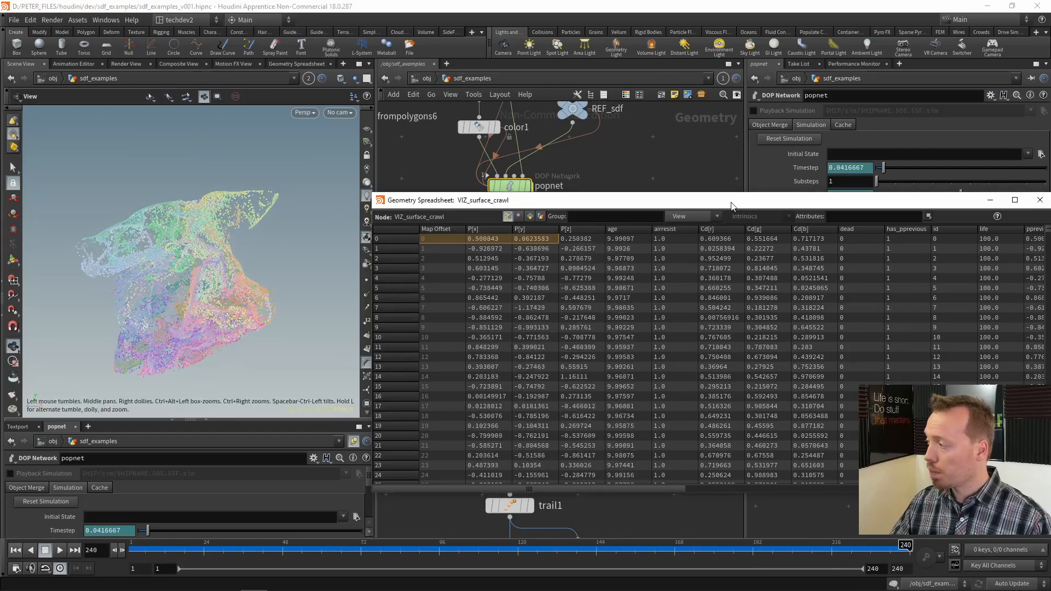
# Move the Geometry Spreadsheet window down so it no longer covers the node networks.
pyautogui.moveTo(731, 206); pyautogui.dragTo(616, 216)
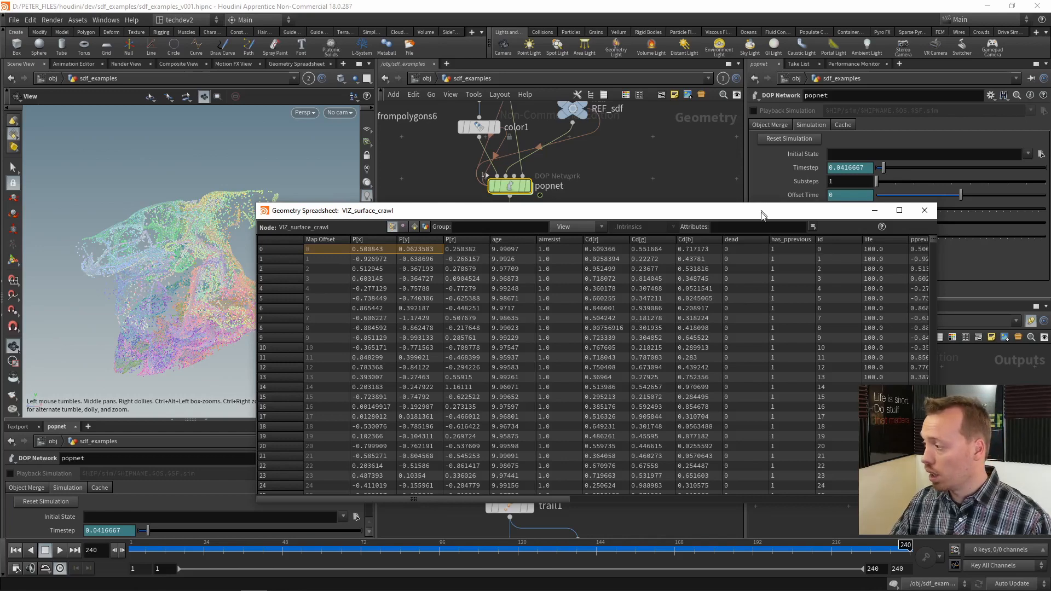
pyautogui.moveTo(761, 213); pyautogui.dragTo(754, 242)
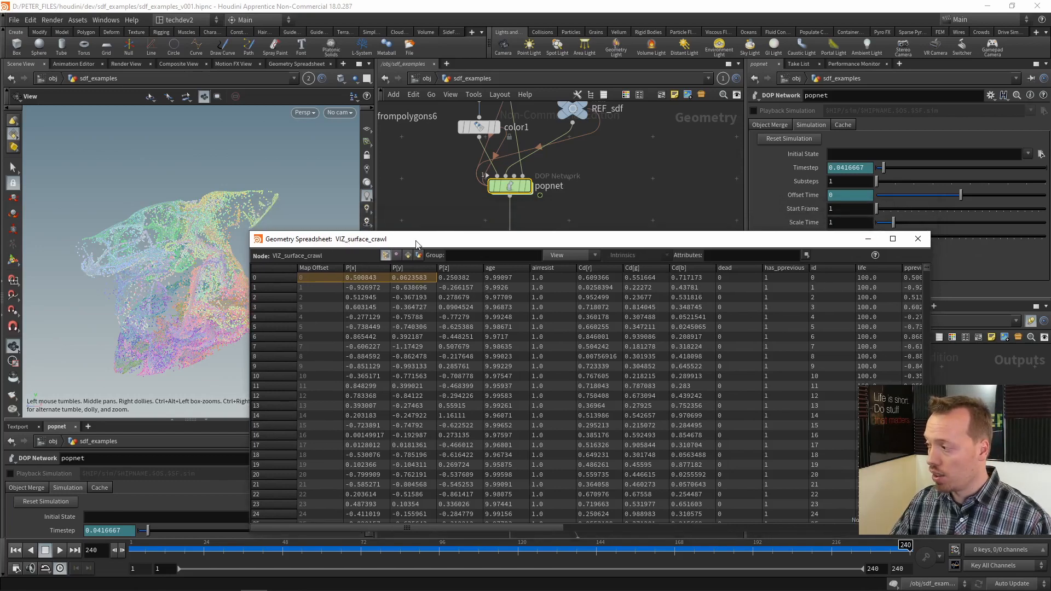
pyautogui.moveTo(416, 244); pyautogui.dragTo(614, 571)
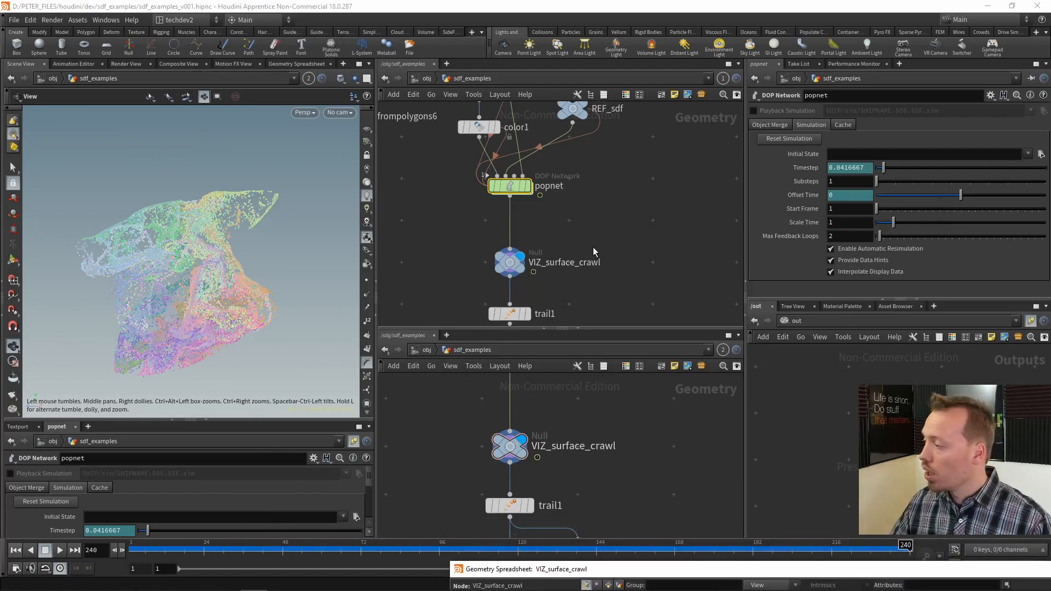
# Display the REF_sdf null in the viewport and scrub the timeline to frame 46.
pyautogui.click(511, 263)
pyautogui.moveTo(610, 188); pyautogui.dragTo(583, 277, button='middle')
pyautogui.scroll(2, 546, 193)
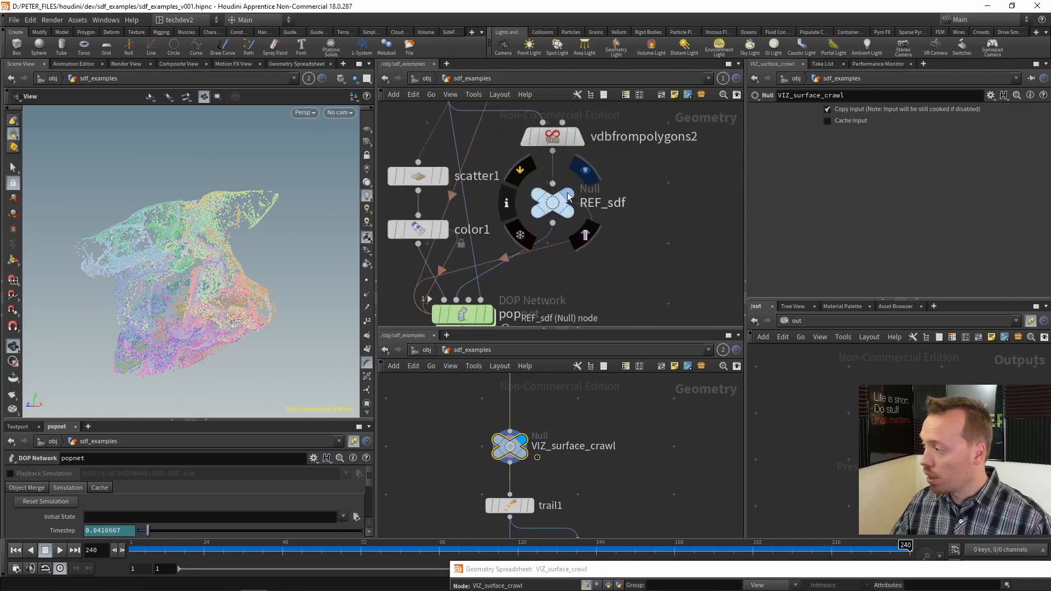
pyautogui.click(568, 197)
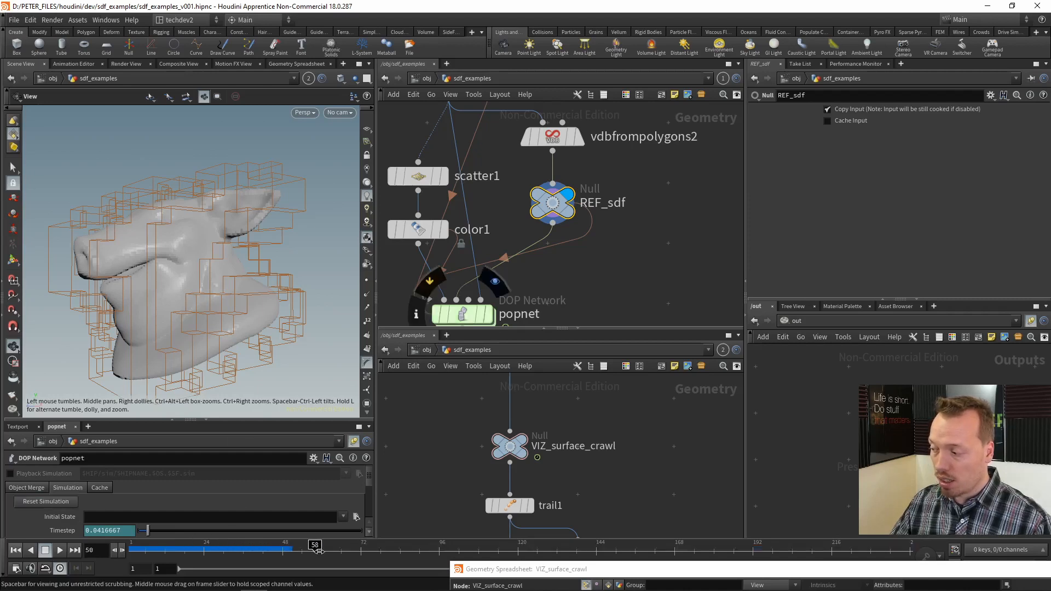
pyautogui.moveTo(255, 552); pyautogui.dragTo(275, 551)
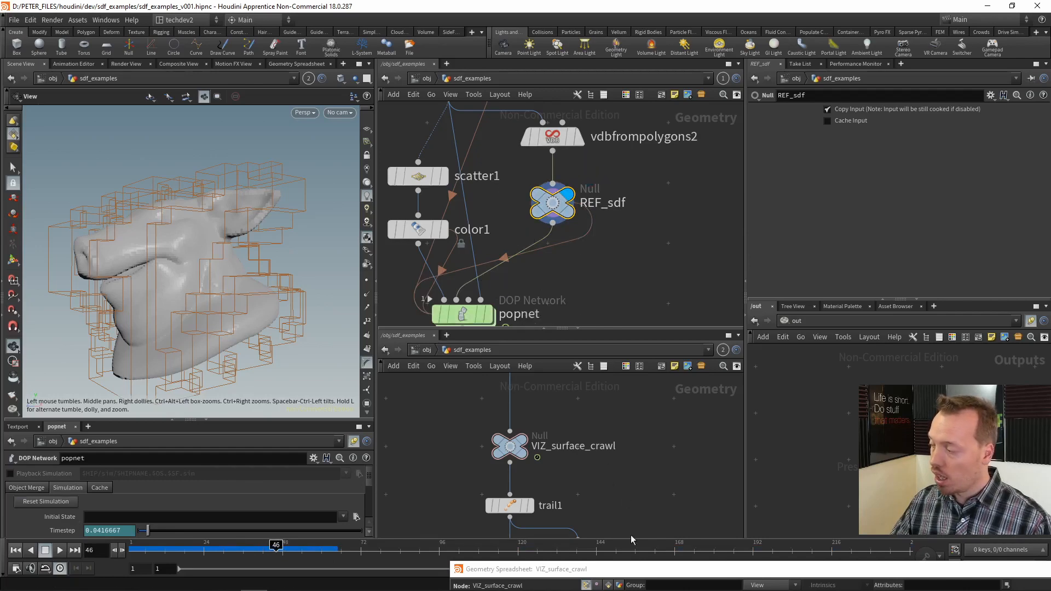
# Scrub to frame 80 while checking the VIZ_surface_crawl attribute values in the Geometry Spreadsheet, and close the spreadsheet window.
pyautogui.moveTo(637, 576); pyautogui.dragTo(486, 241)
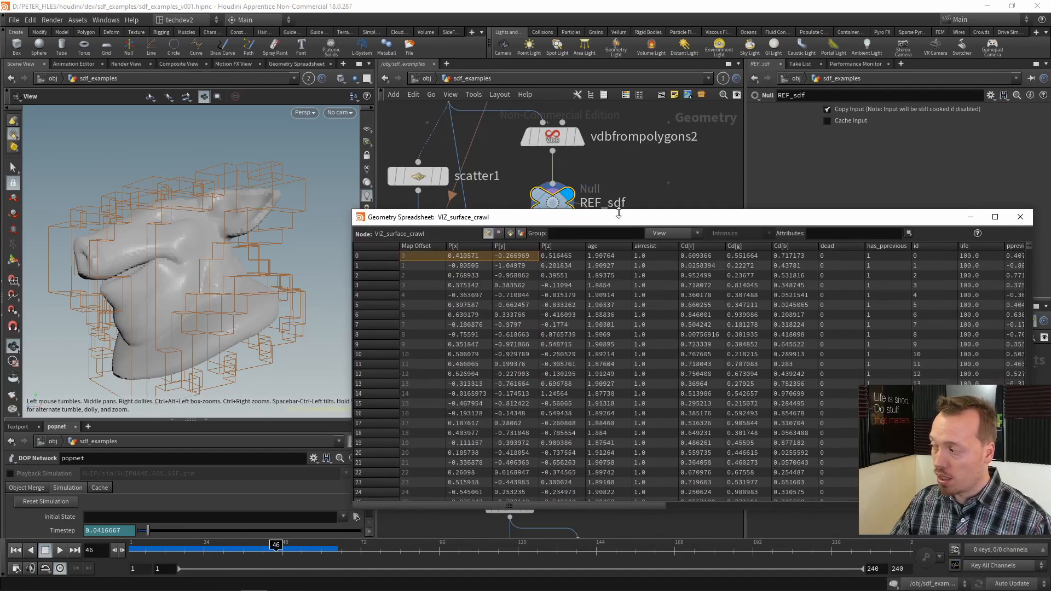
pyautogui.moveTo(619, 213); pyautogui.dragTo(686, 310)
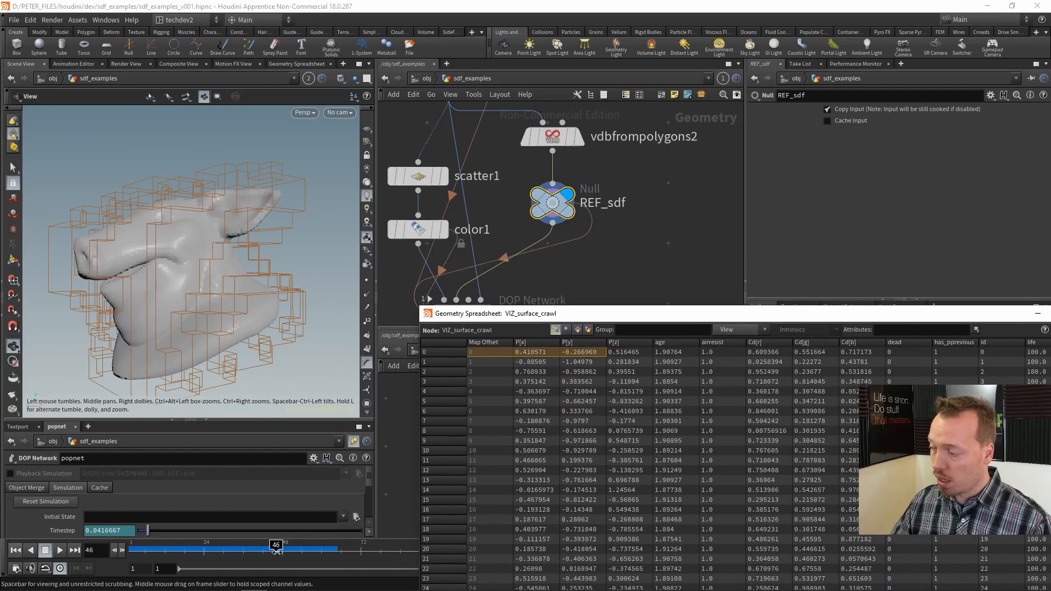
pyautogui.moveTo(276, 551); pyautogui.dragTo(387, 560)
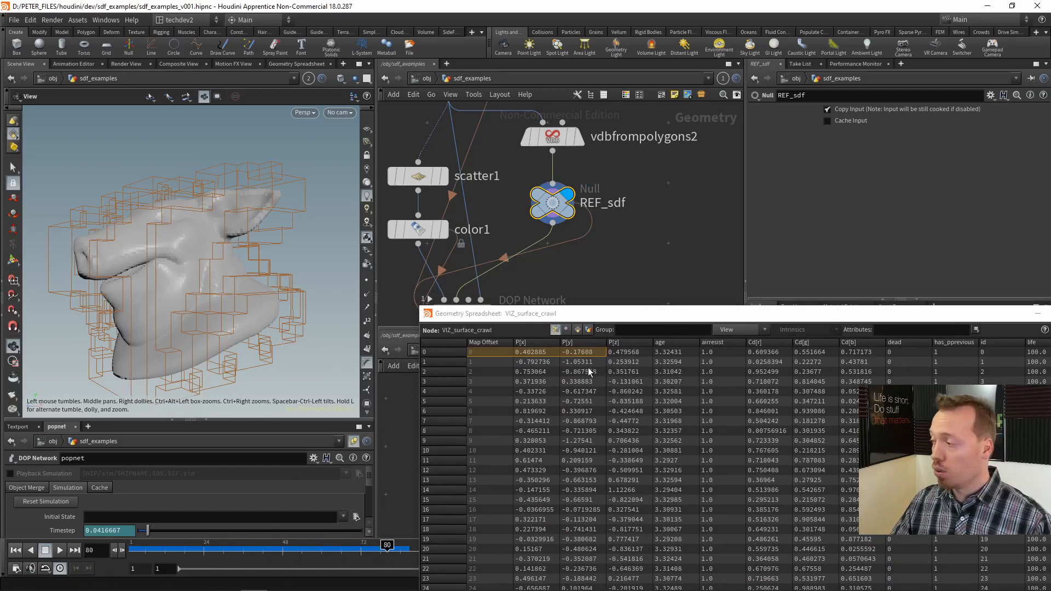
pyautogui.moveTo(628, 320); pyautogui.dragTo(441, 206)
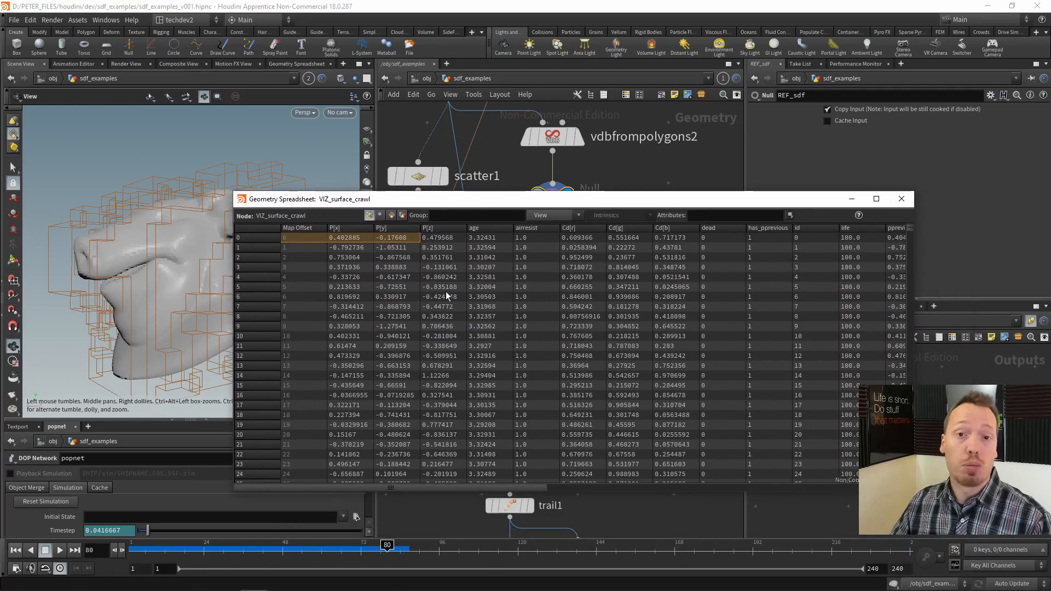
pyautogui.click(900, 200)
# Scrub the timeline to frame 138 and check the REF_sdf and popnet nodes for the time-dependent badge.
pyautogui.moveTo(620, 303); pyautogui.dragTo(612, 185, button='middle')
pyautogui.scroll(5, 553, 197)
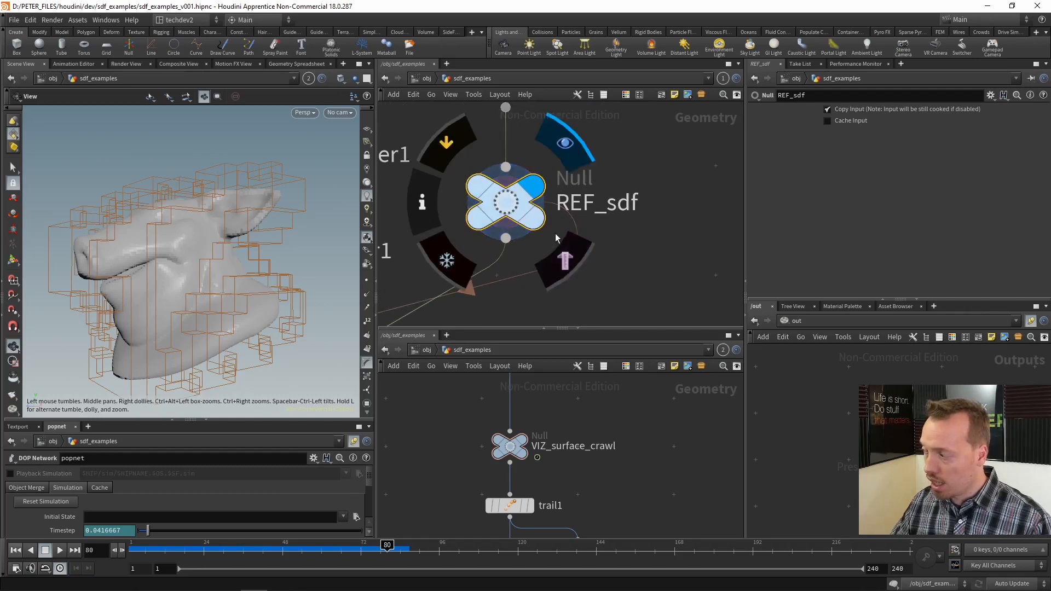
pyautogui.moveTo(322, 550); pyautogui.dragTo(576, 546)
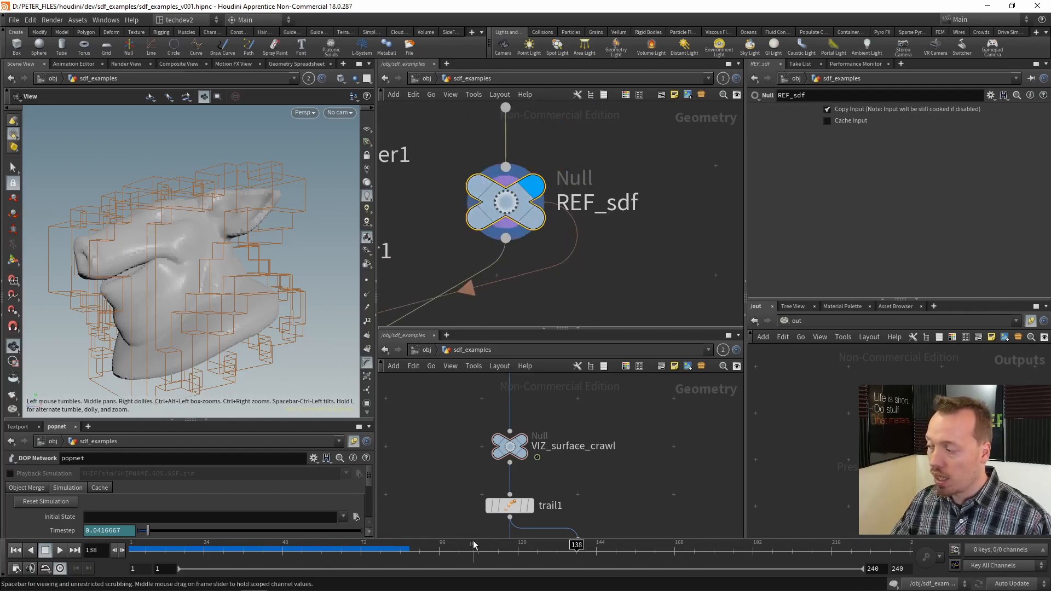
pyautogui.moveTo(539, 243)
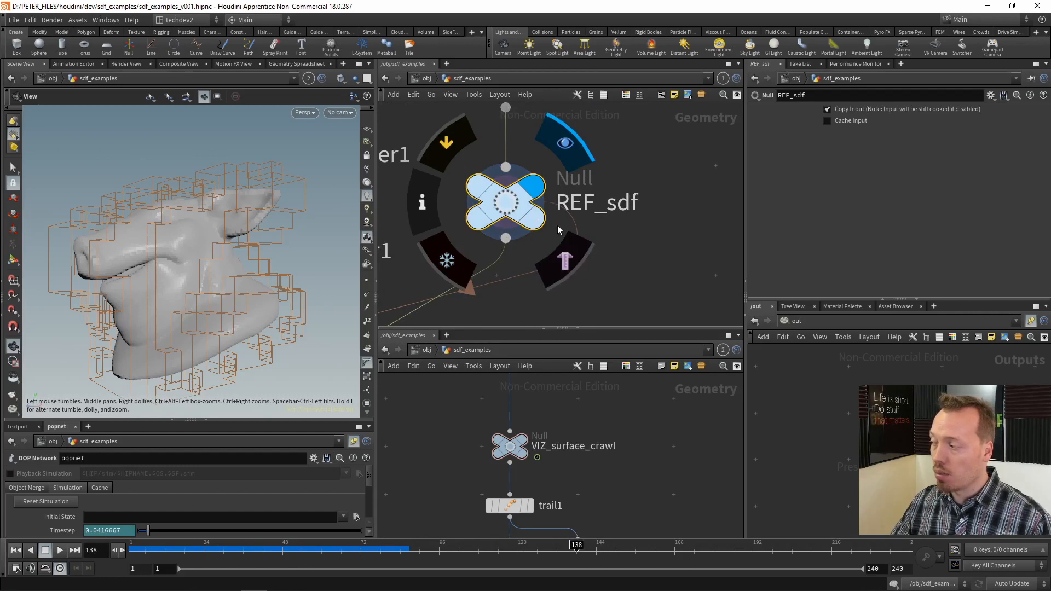
pyautogui.moveTo(605, 305); pyautogui.dragTo(628, 185, button='middle')
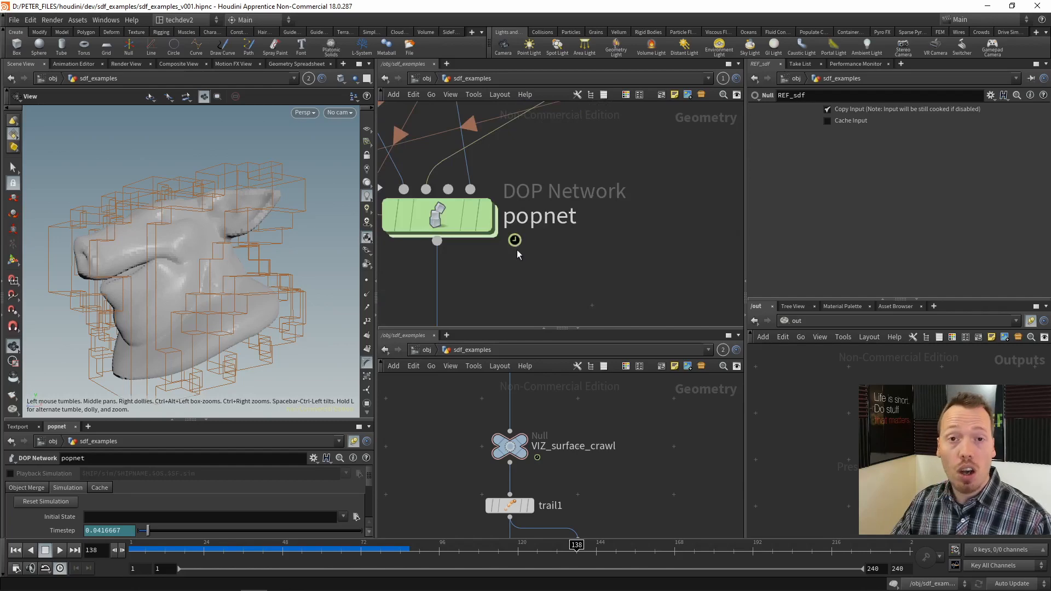
pyautogui.moveTo(555, 260); pyautogui.dragTo(564, 152, button='middle')
# Display VIZ_surface_crawl in the viewport and scrub the timeline back to frame 81.
pyautogui.scroll(-2, 564, 152)
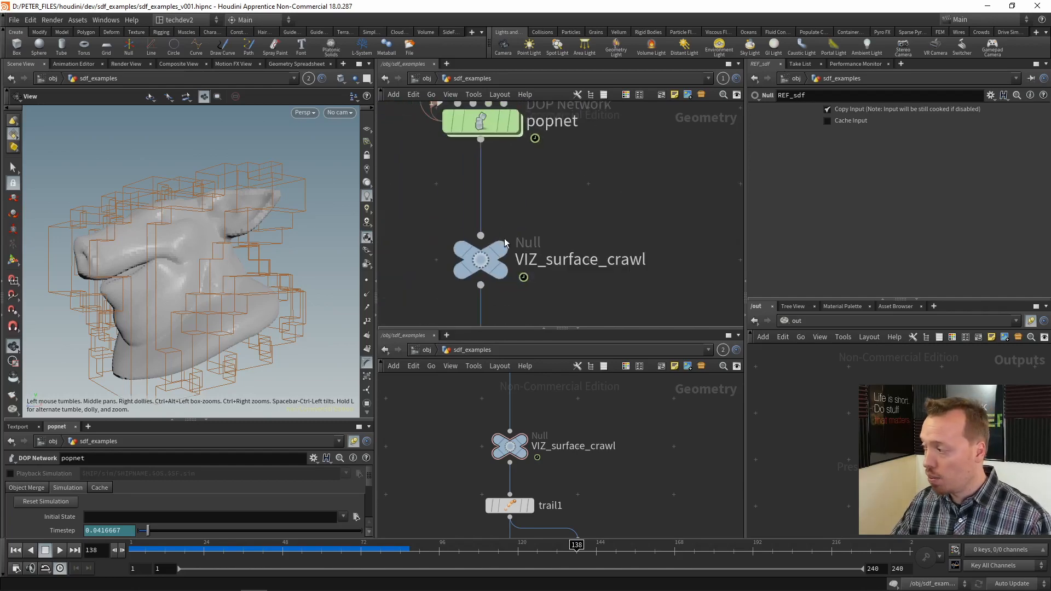
pyautogui.moveTo(504, 253)
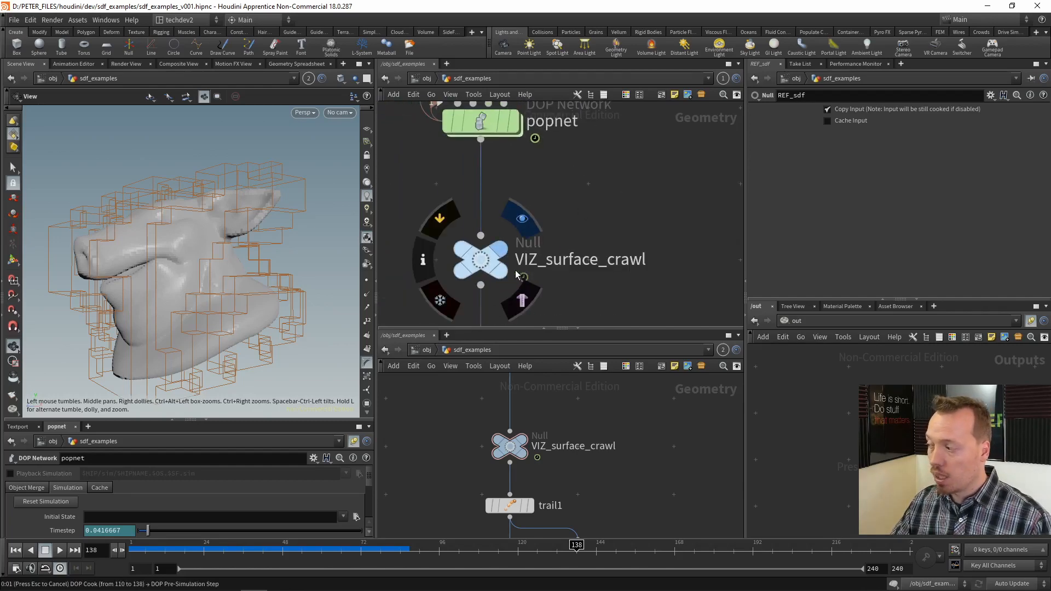
pyautogui.moveTo(516, 306); pyautogui.dragTo(522, 275, button='middle')
pyautogui.moveTo(427, 550); pyautogui.dragTo(184, 546)
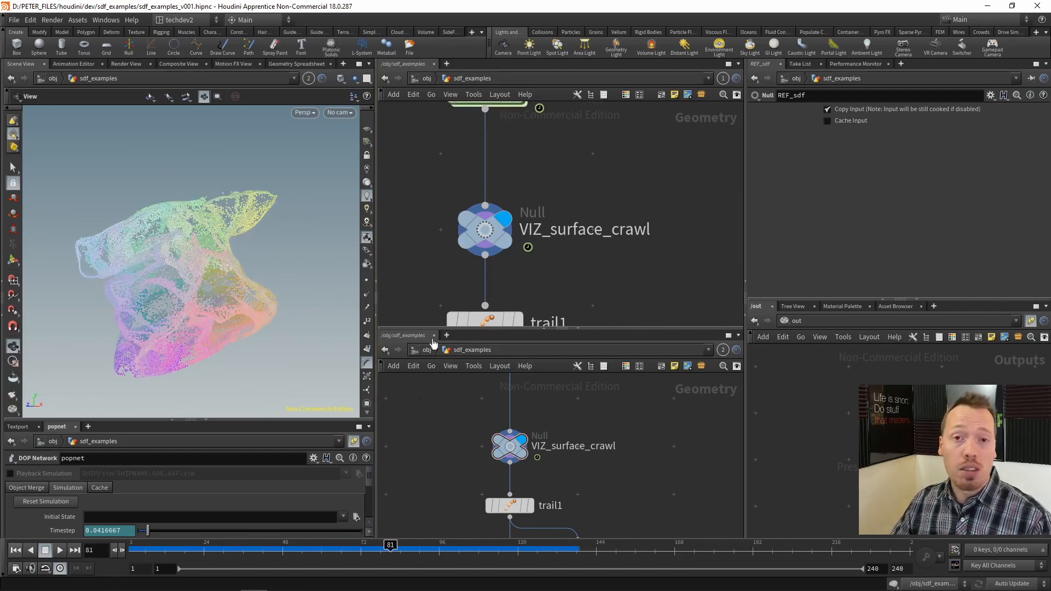
# Examine the time-dependent badge on VIZ_surface_crawl and the nodes below it, and frame the selected REF_sdf node.
pyautogui.scroll(3, 485, 263)
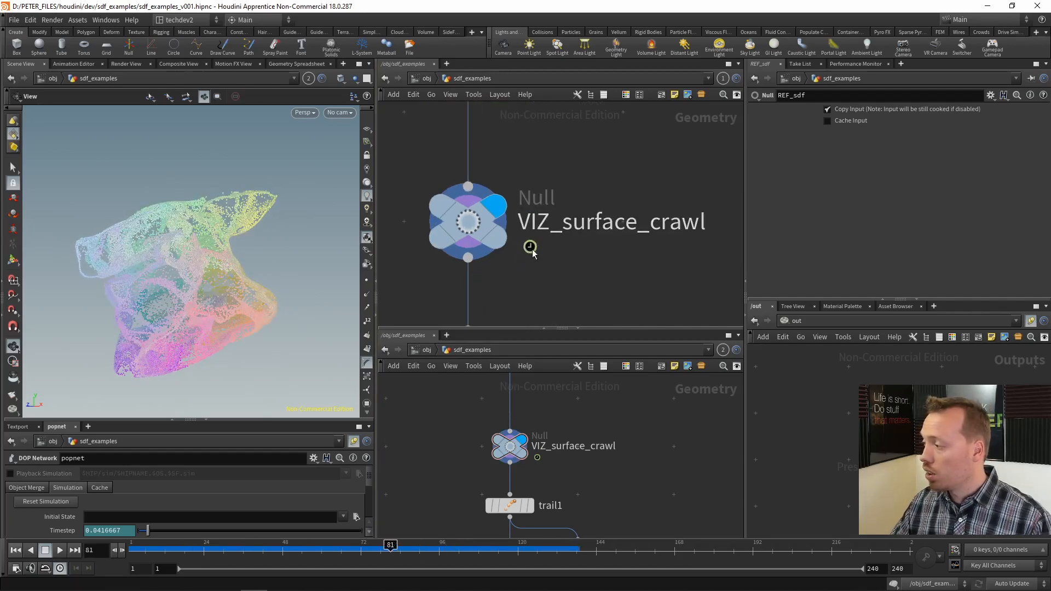
pyautogui.moveTo(563, 257); pyautogui.dragTo(569, 143, button='middle')
pyautogui.scroll(-3, 580, 158)
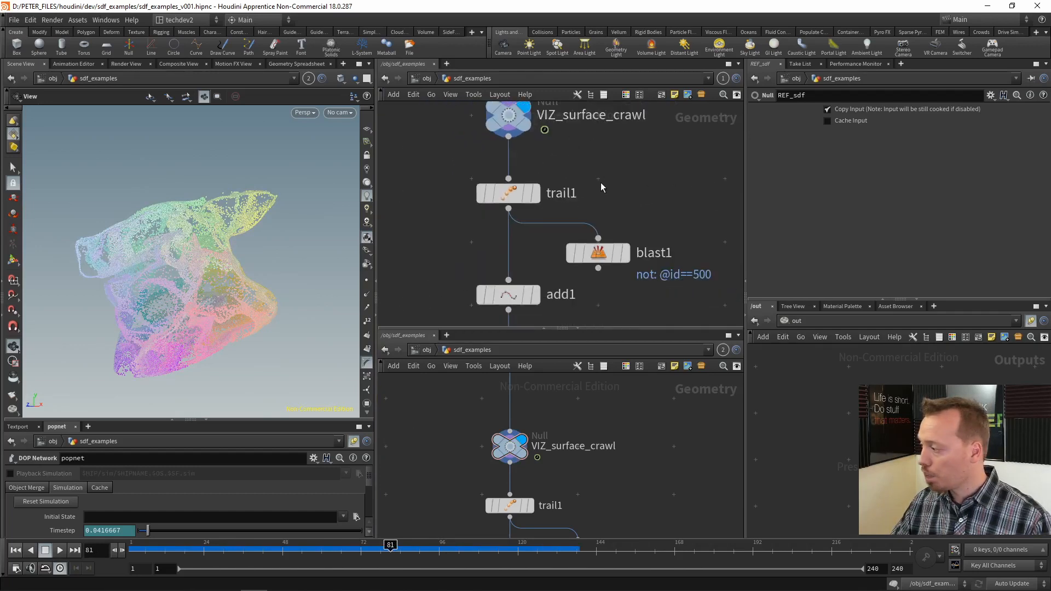
pyautogui.moveTo(579, 196)
pyautogui.press('f')
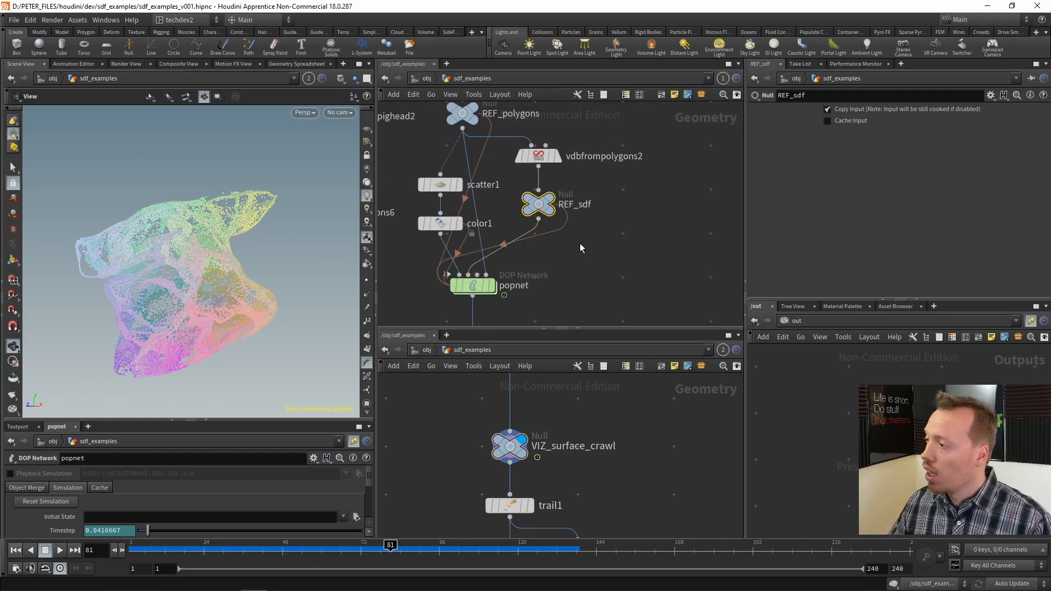
# Open a new floating panel over the network editors and switch its pane type to Render View.
pyautogui.click(105, 20)
pyautogui.click(129, 69)
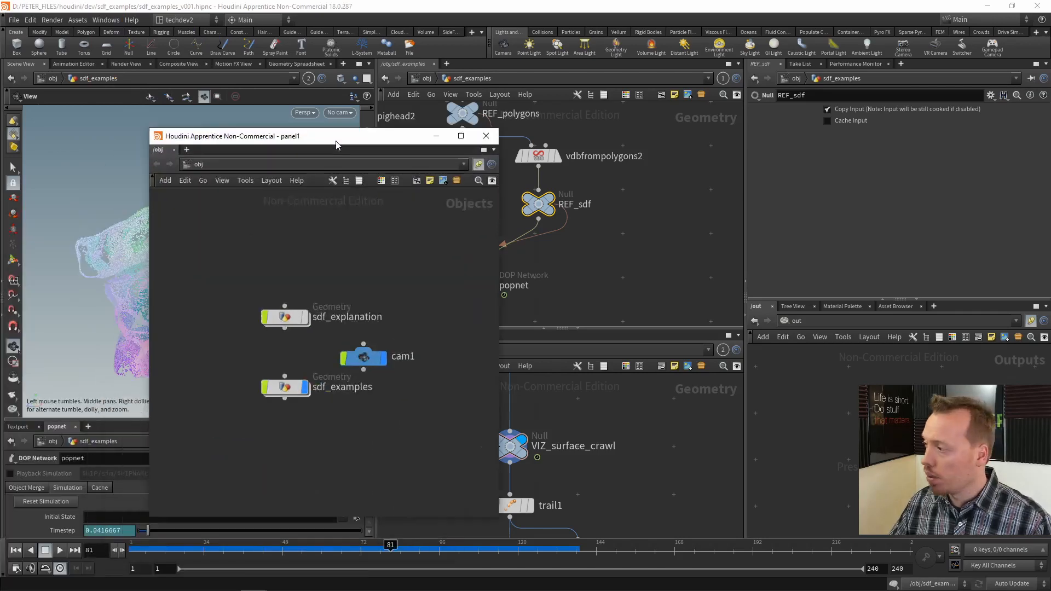
pyautogui.click(318, 77)
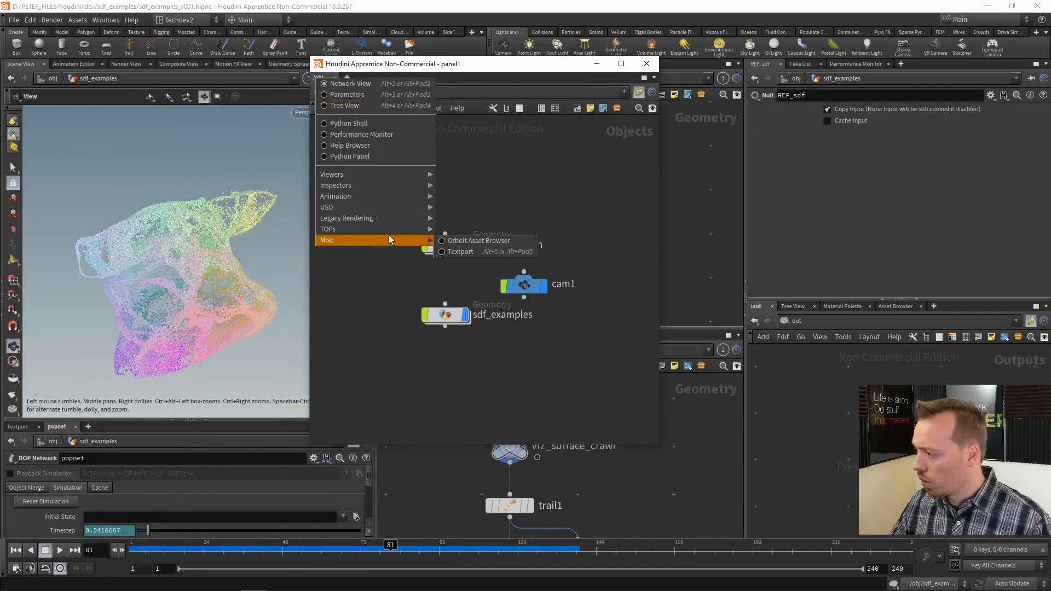
pyautogui.moveTo(418, 175)
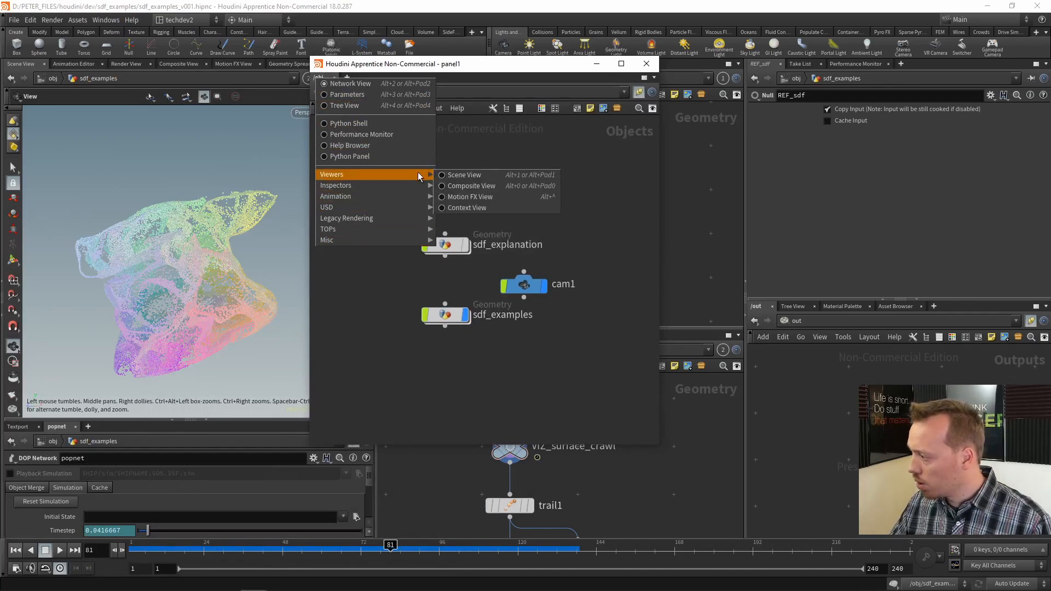
pyautogui.moveTo(407, 198)
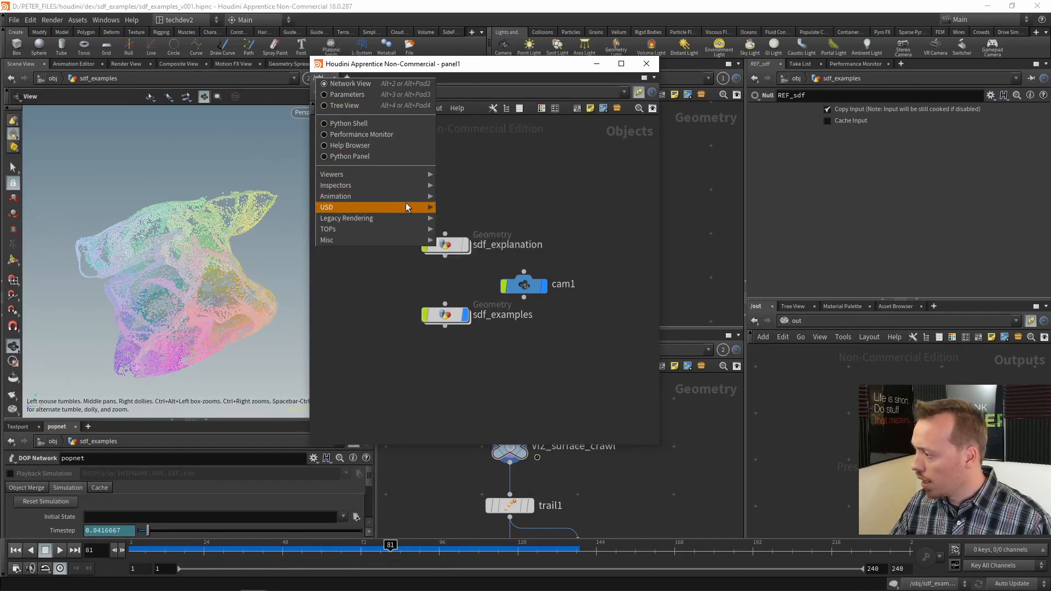
pyautogui.moveTo(405, 218)
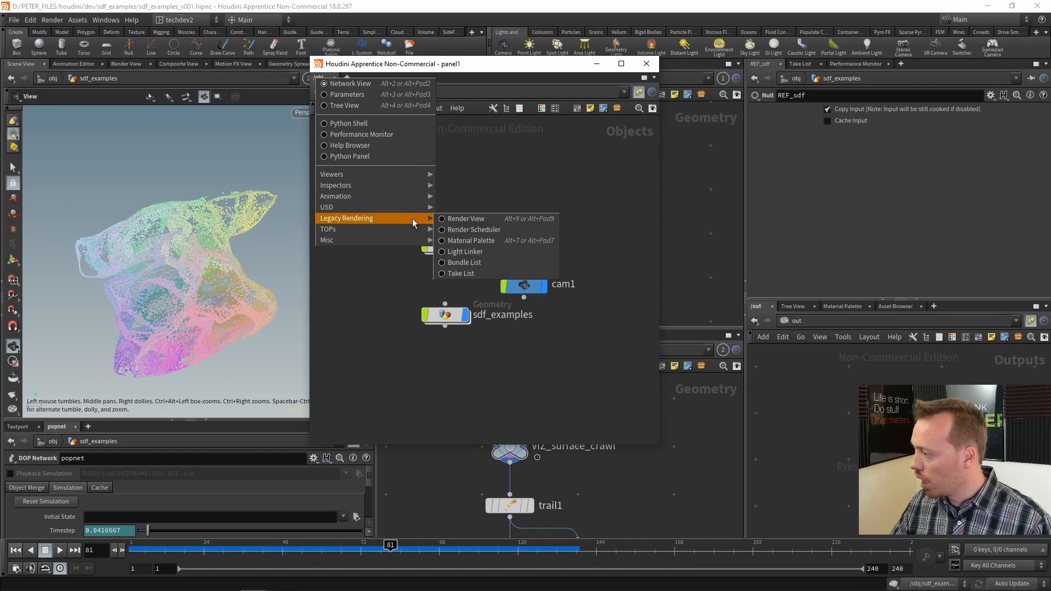
pyautogui.click(490, 218)
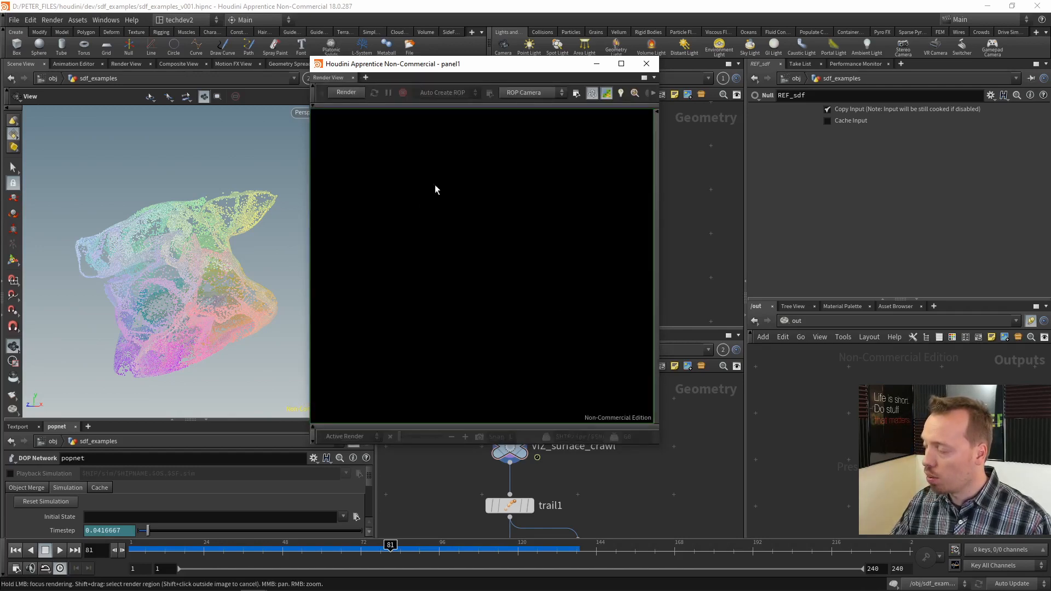
# Add a Mantra node to the out network.
pyautogui.moveTo(882, 463); pyautogui.dragTo(885, 455, button='middle')
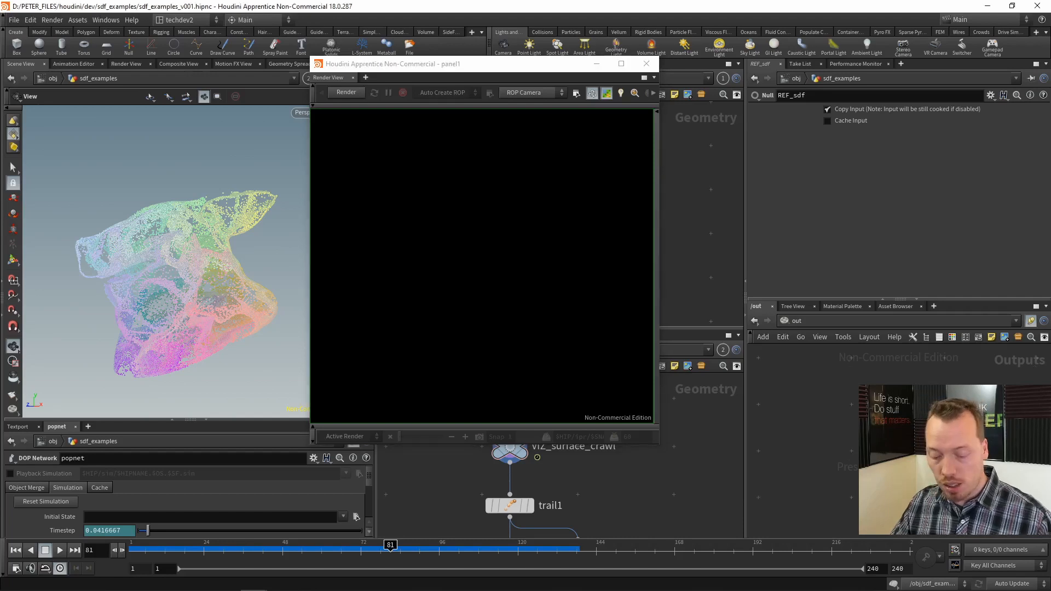
pyautogui.press('Tab')
pyautogui.write('man')
pyautogui.press('Return')
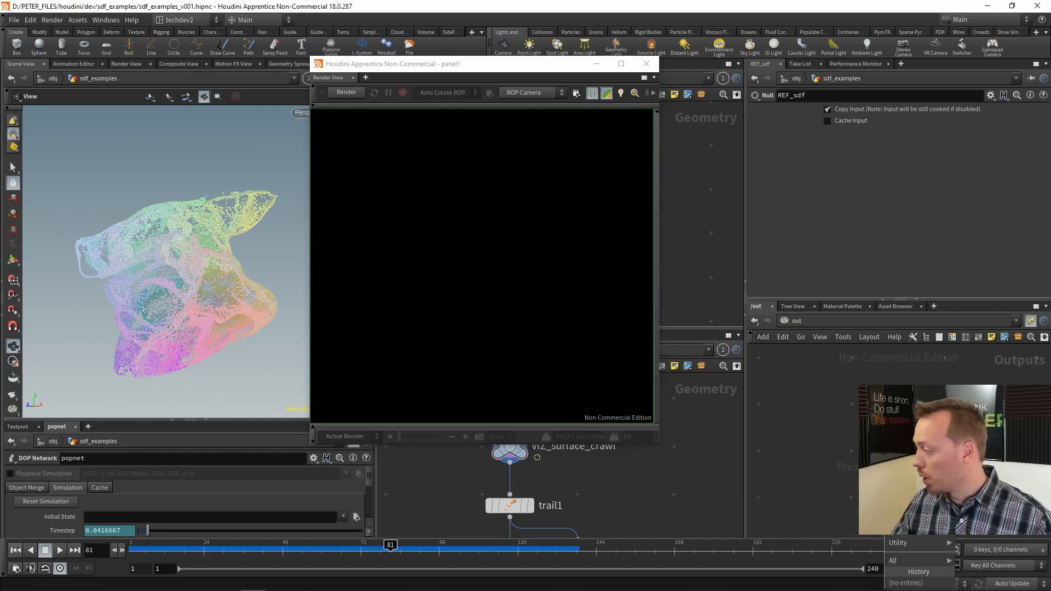
pyautogui.click(885, 455)
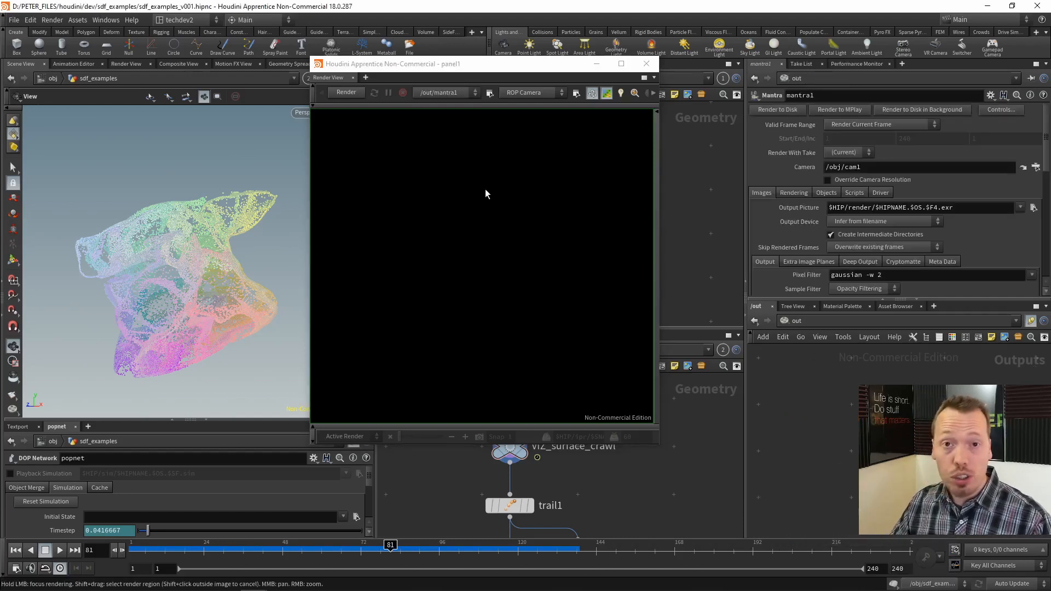
# Expand the display options and color correction bars of the floating Render View, and move it clear of the viewport.
pyautogui.click(419, 104)
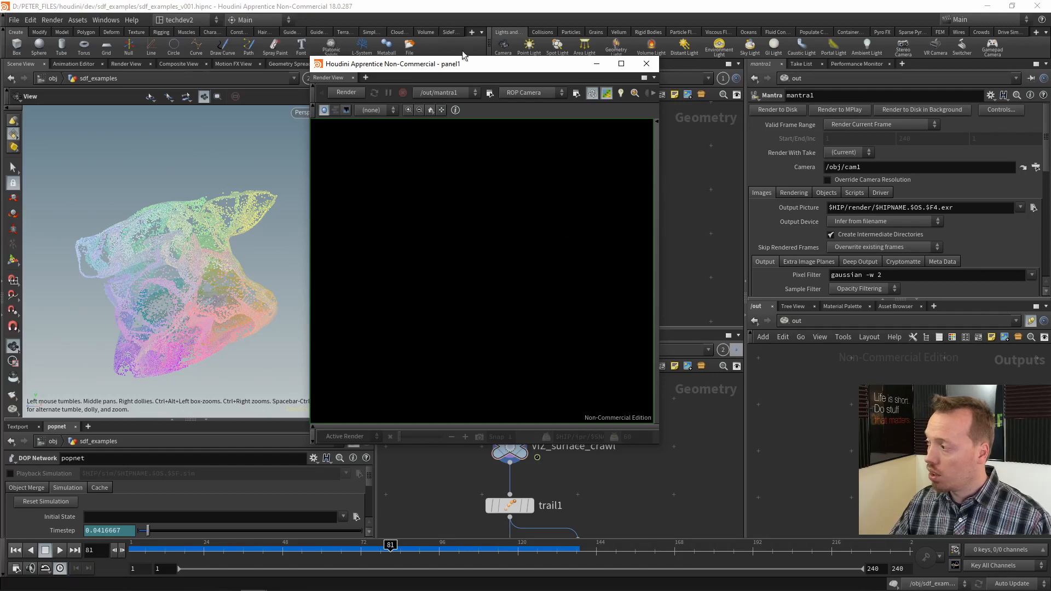
pyautogui.moveTo(461, 63); pyautogui.dragTo(721, 107)
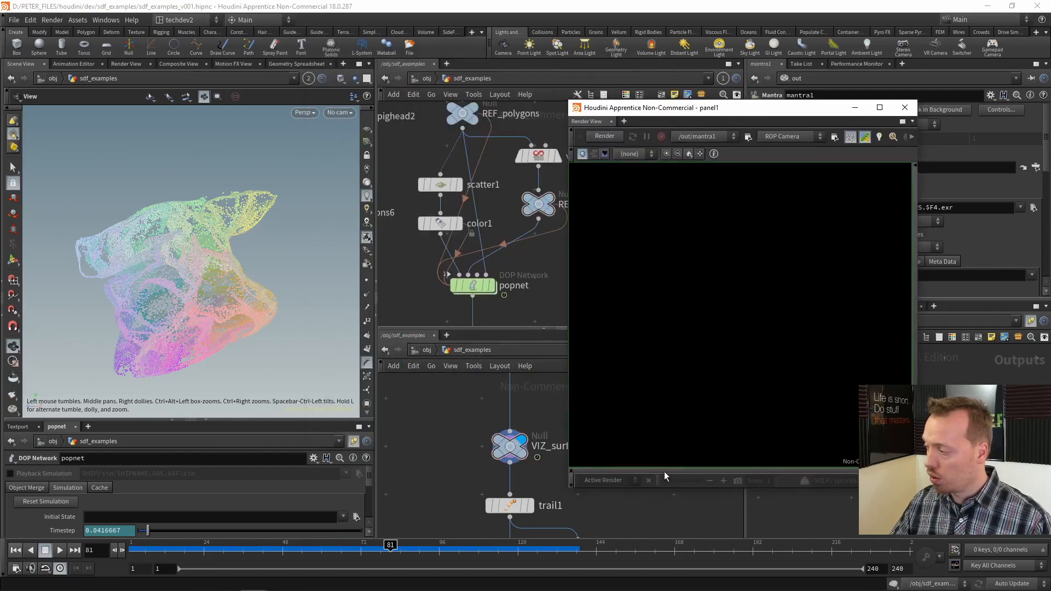
pyautogui.moveTo(663, 471)
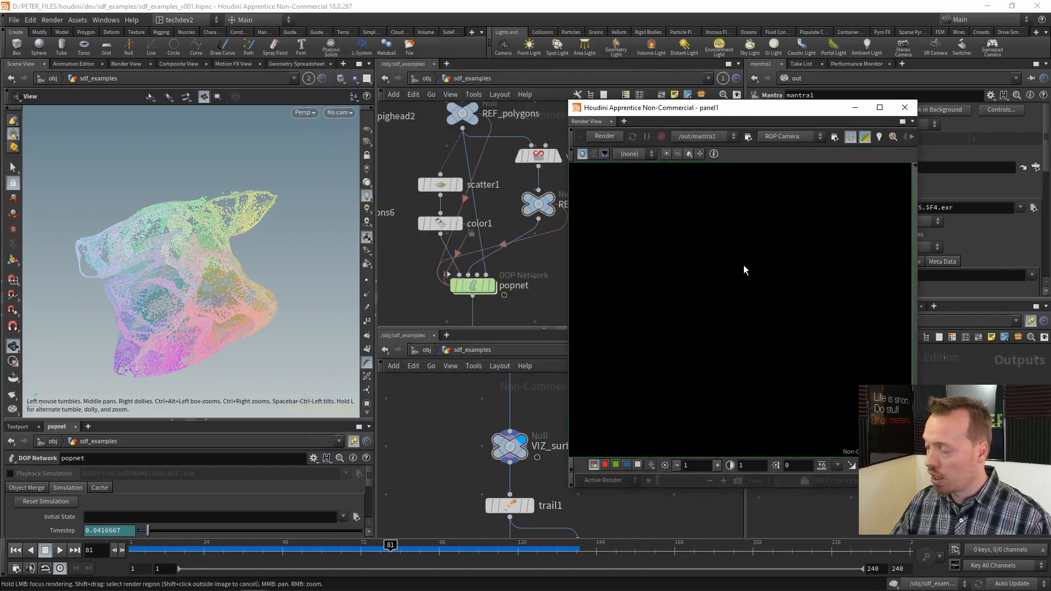
# Compare the docked Render View with the floating one, return to the Scene View, and close the floating panel.
pyautogui.click(126, 64)
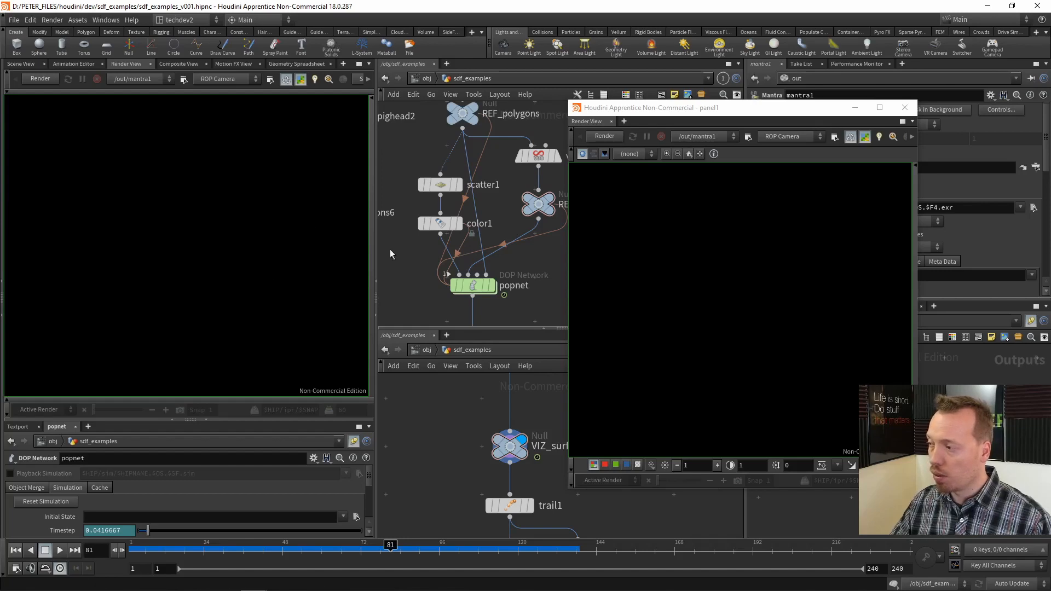
pyautogui.click(23, 63)
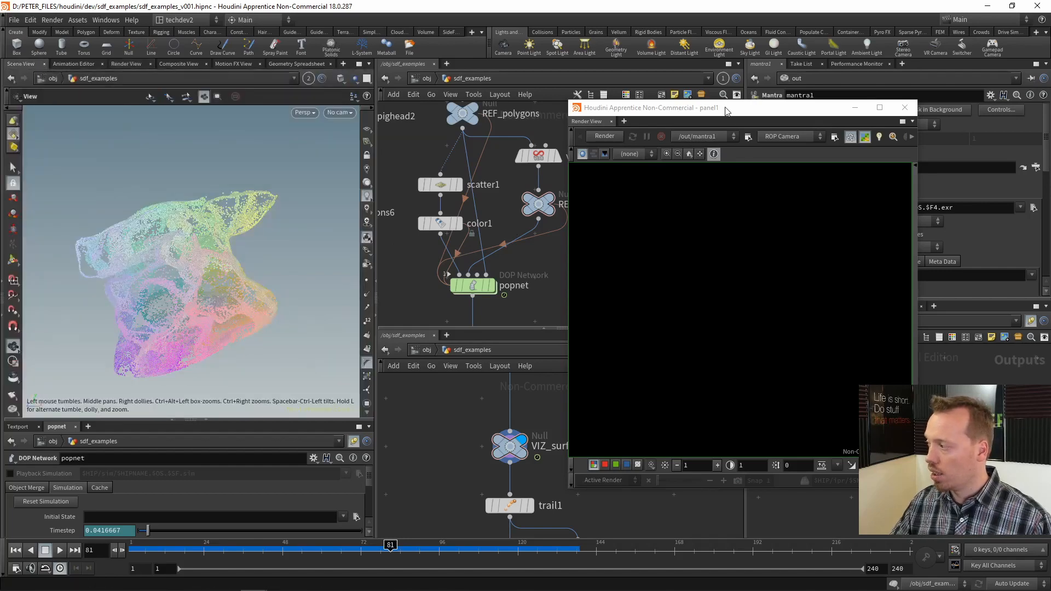
pyautogui.moveTo(727, 111); pyautogui.dragTo(546, 105)
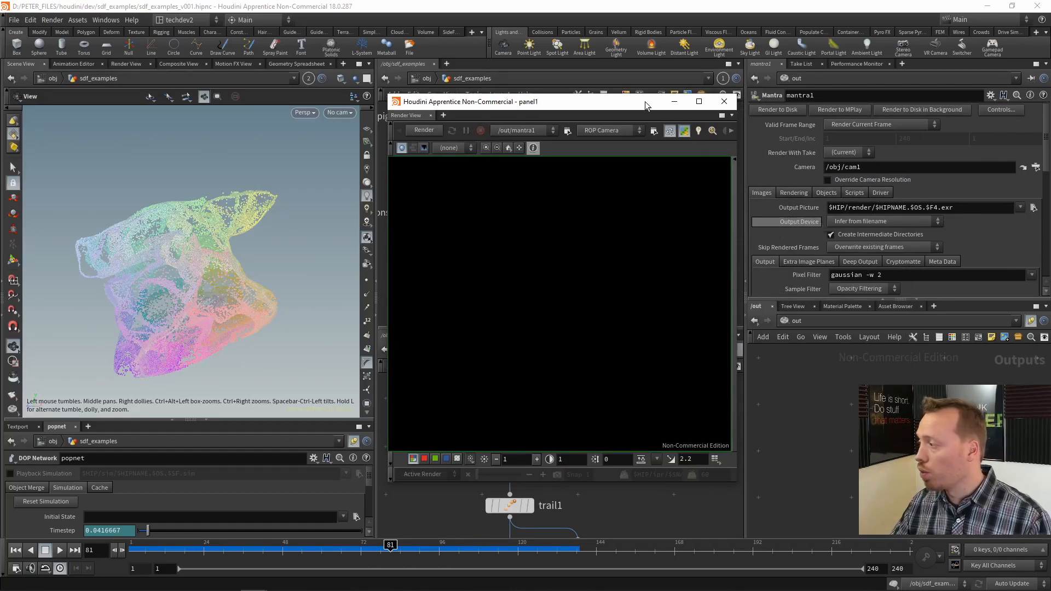
pyautogui.moveTo(581, 106); pyautogui.dragTo(423, 93)
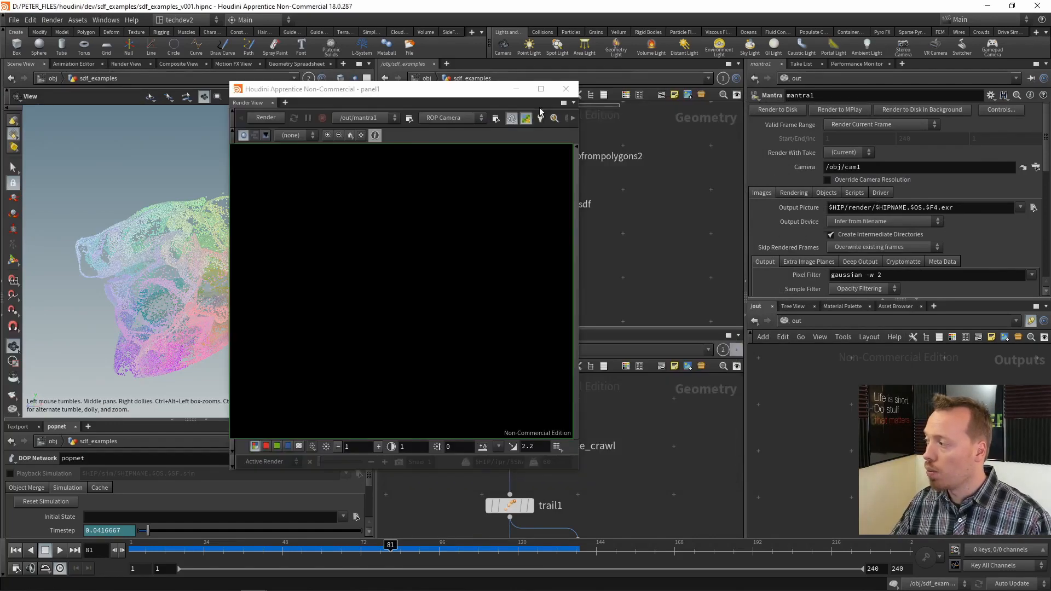
pyautogui.click(567, 89)
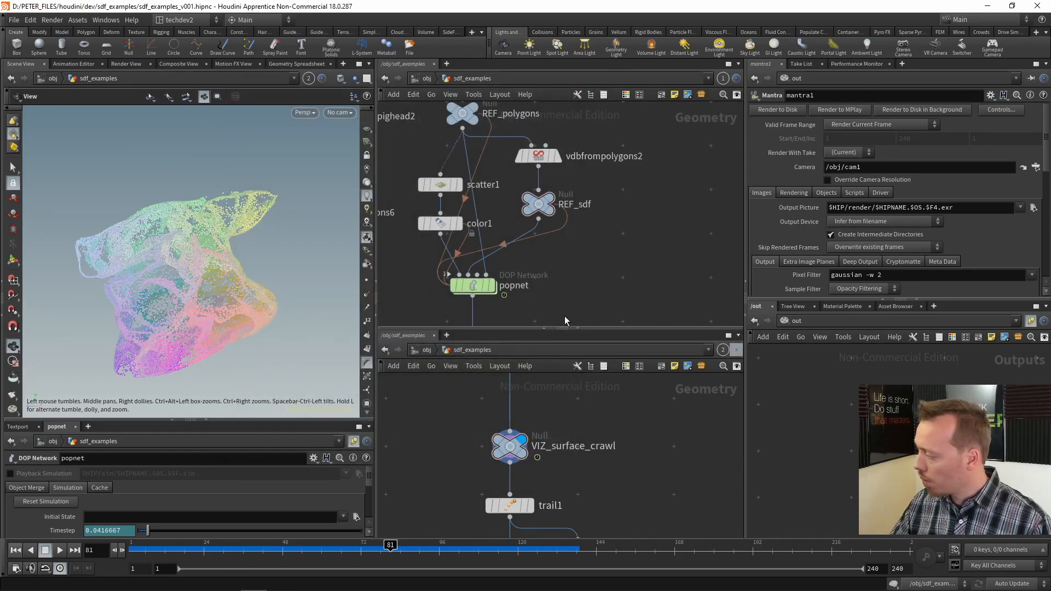
# Review the viewer pane types available in another new floating panel, and close that panel.
pyautogui.click(98, 20)
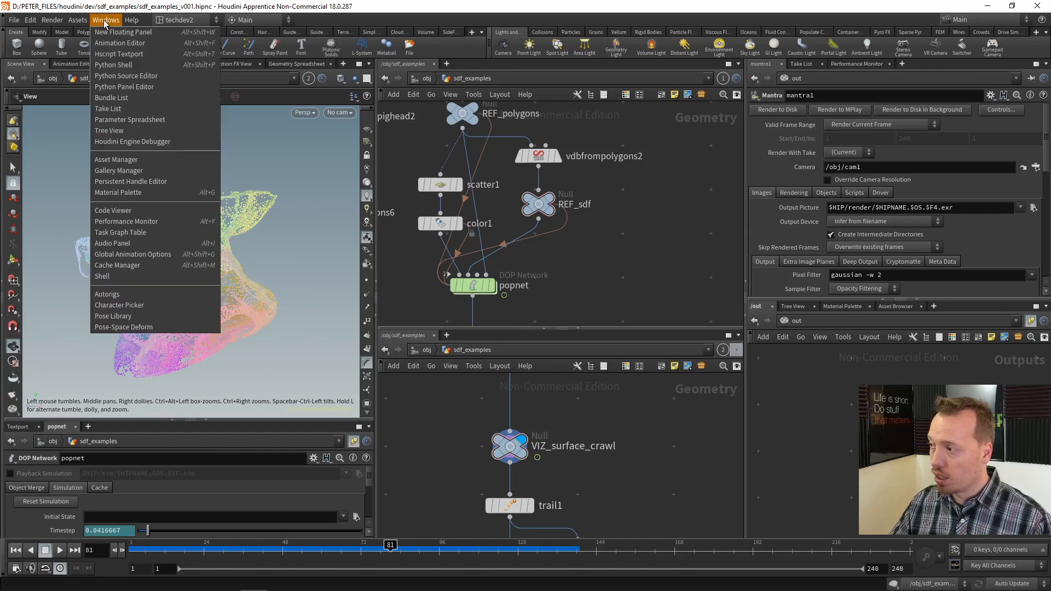
pyautogui.click(126, 32)
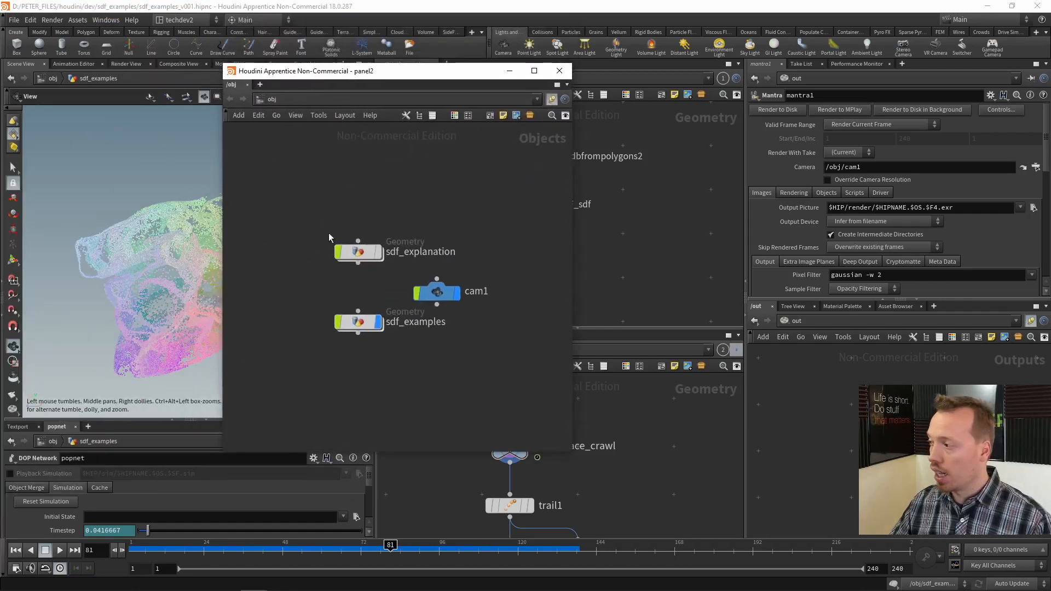
pyautogui.moveTo(410, 71); pyautogui.dragTo(516, 105)
pyautogui.click(365, 118)
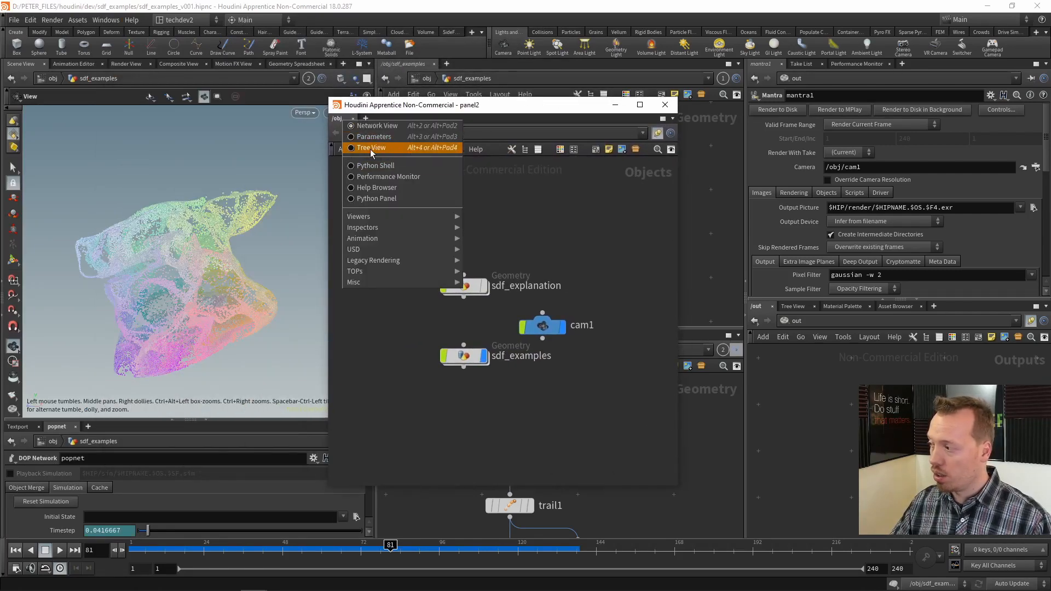
pyautogui.moveTo(404, 218)
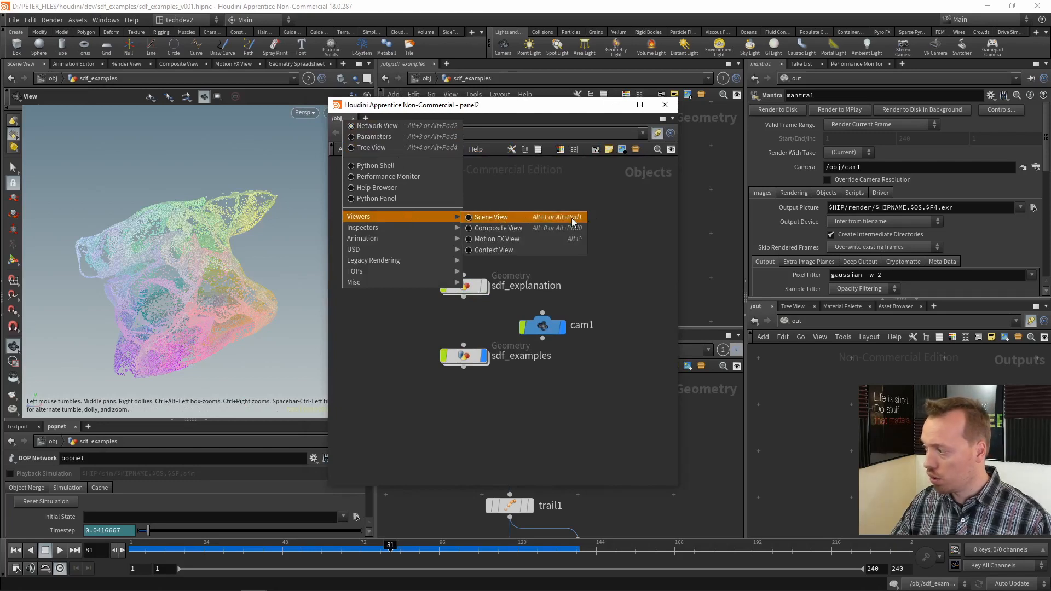
pyautogui.click(665, 104)
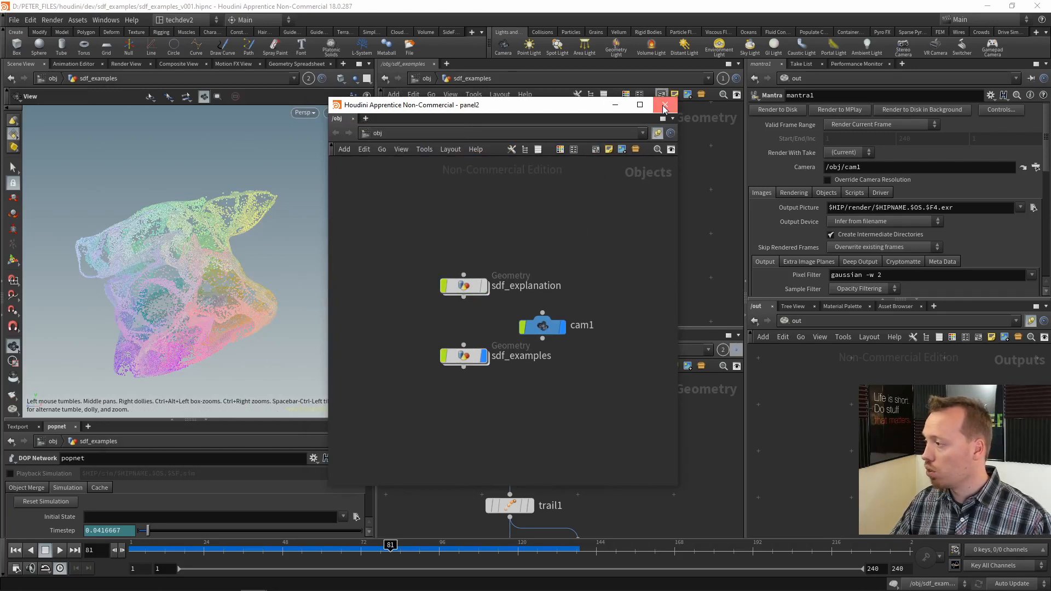
pyautogui.click(664, 105)
pyautogui.moveTo(604, 250); pyautogui.dragTo(614, 235, button='middle')
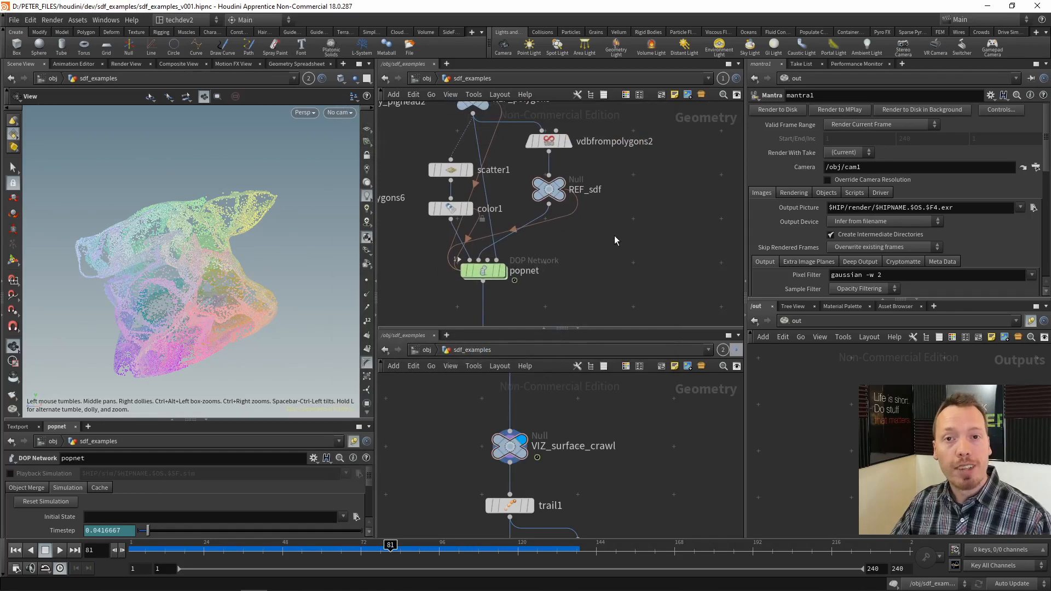